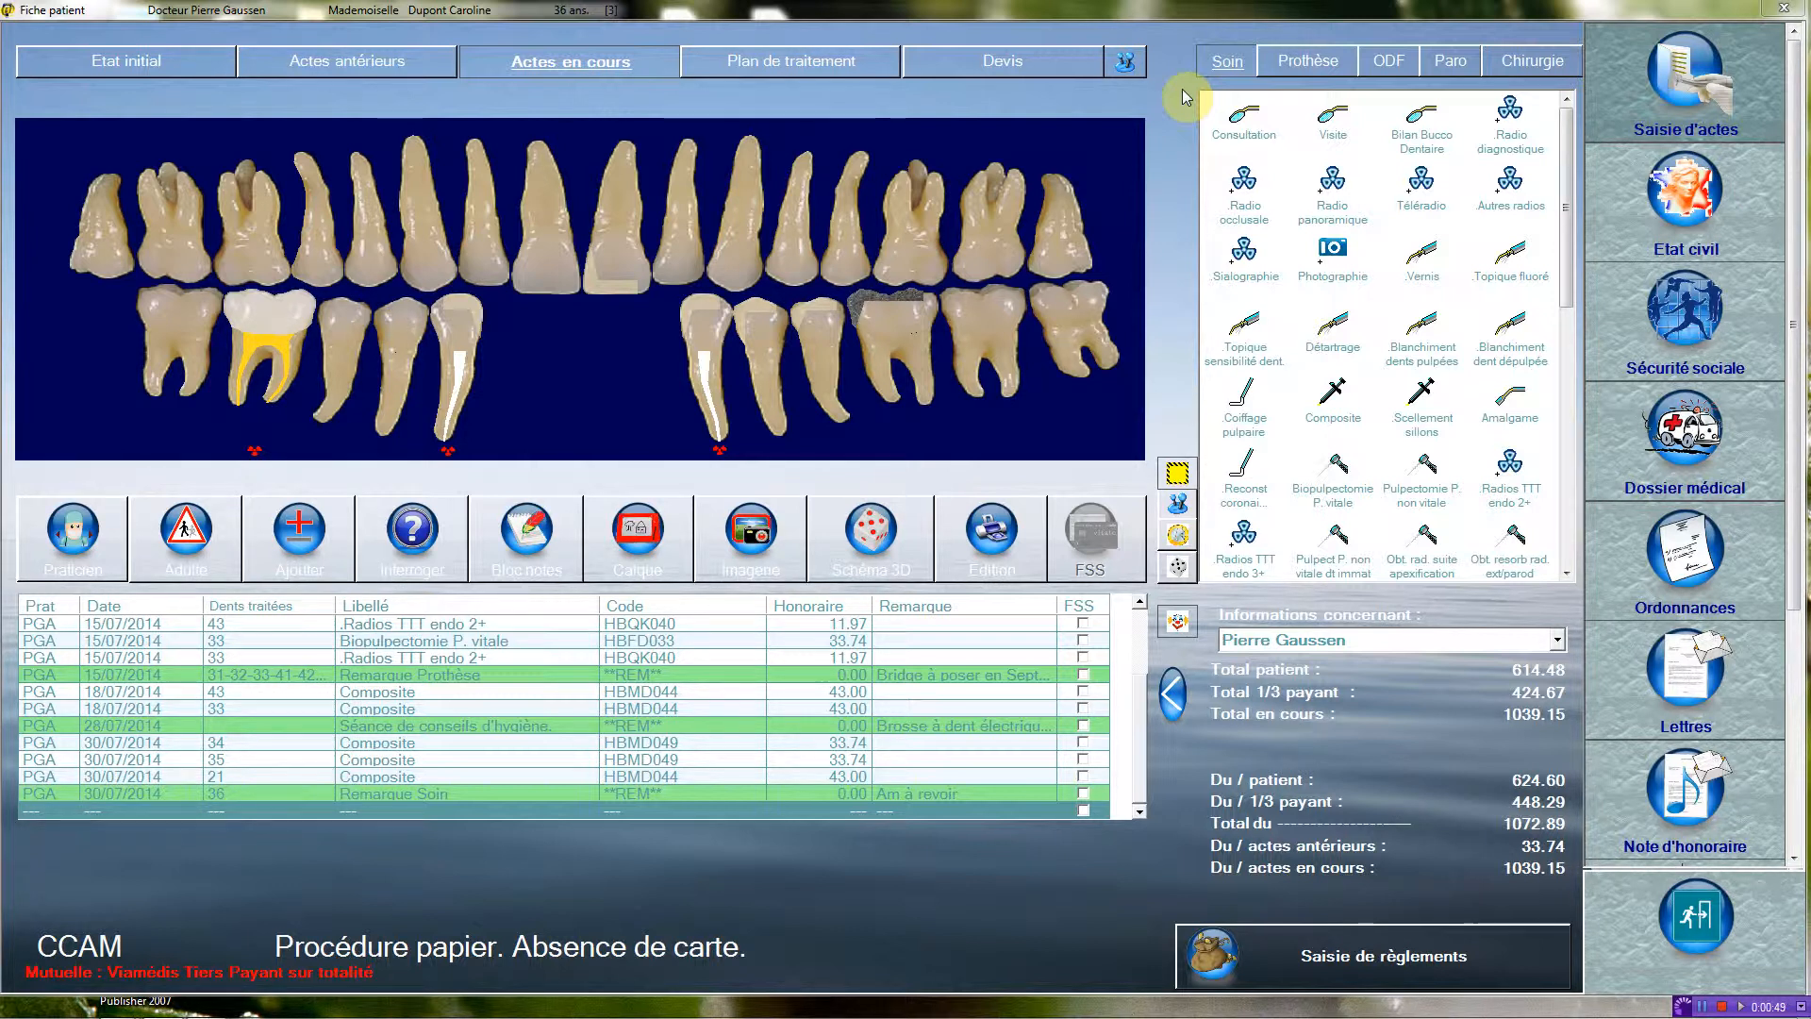
Record a Consultation act for the patient among the current treatments.
click(1244, 115)
click(1097, 136)
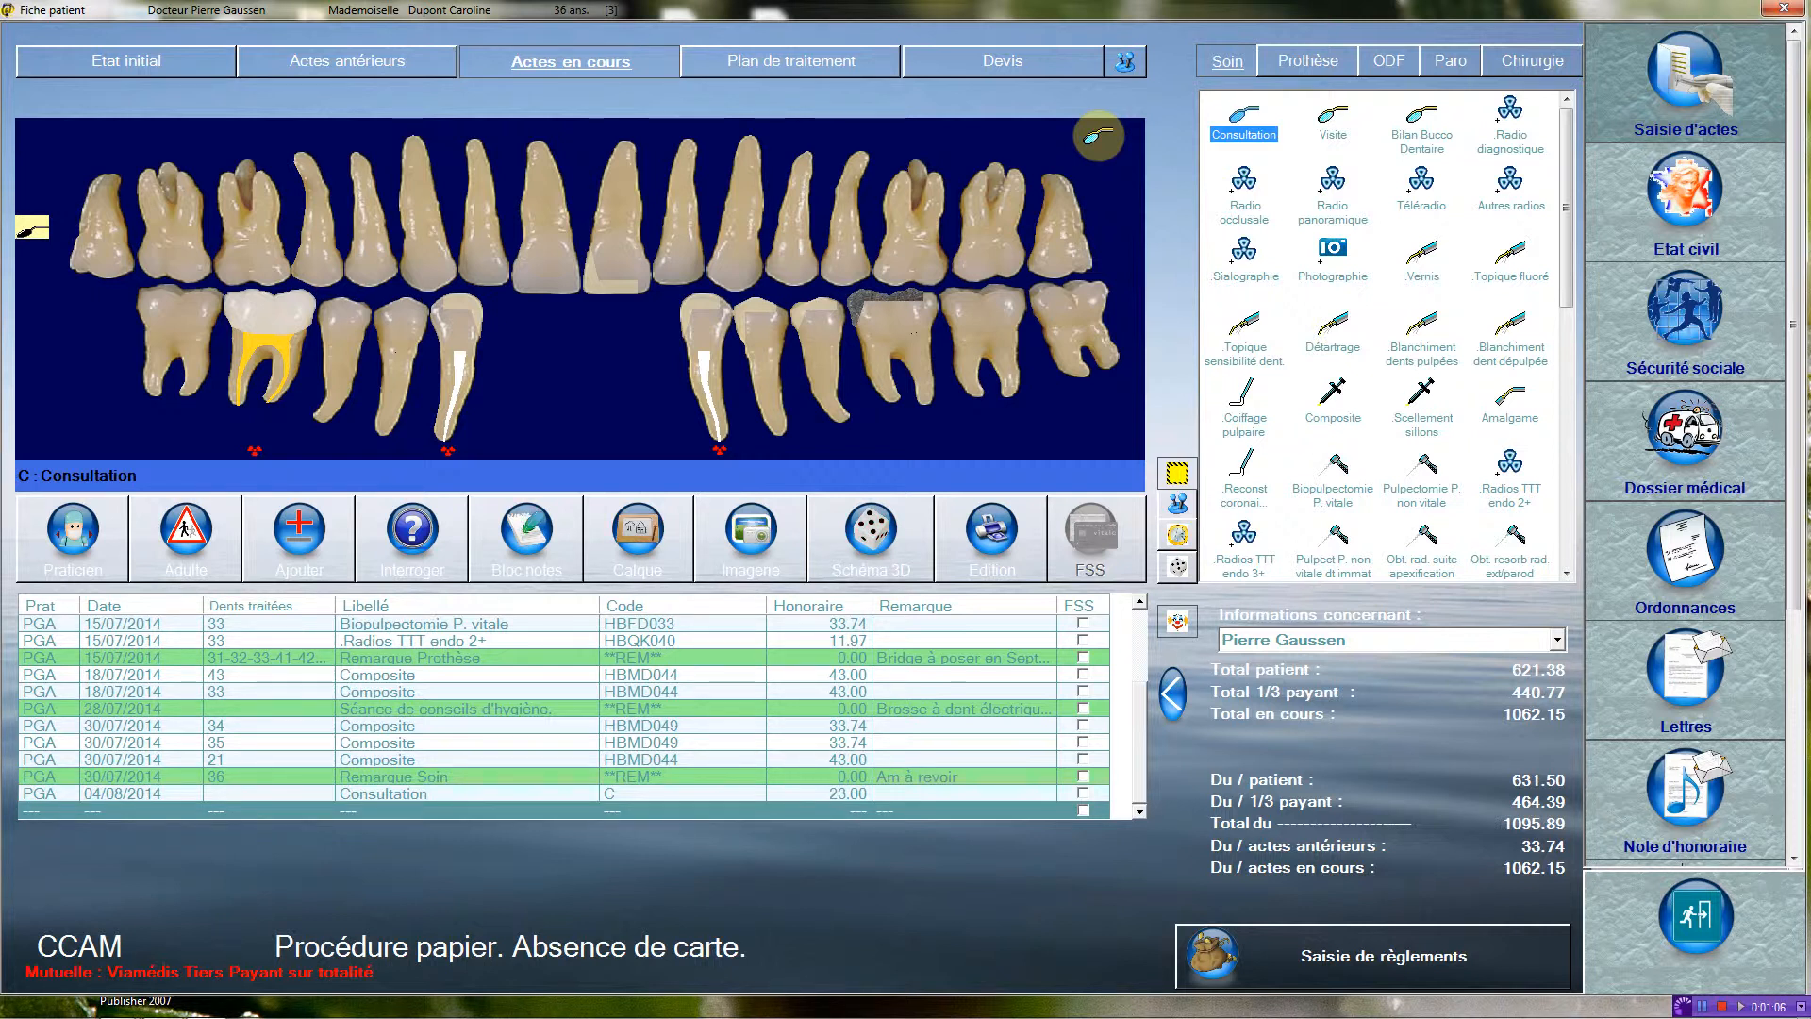
Record a Biopulpectomie P. vitale and the Radios TTT endo 3+ (HBQK303) on tooth 11.
click(1340, 469)
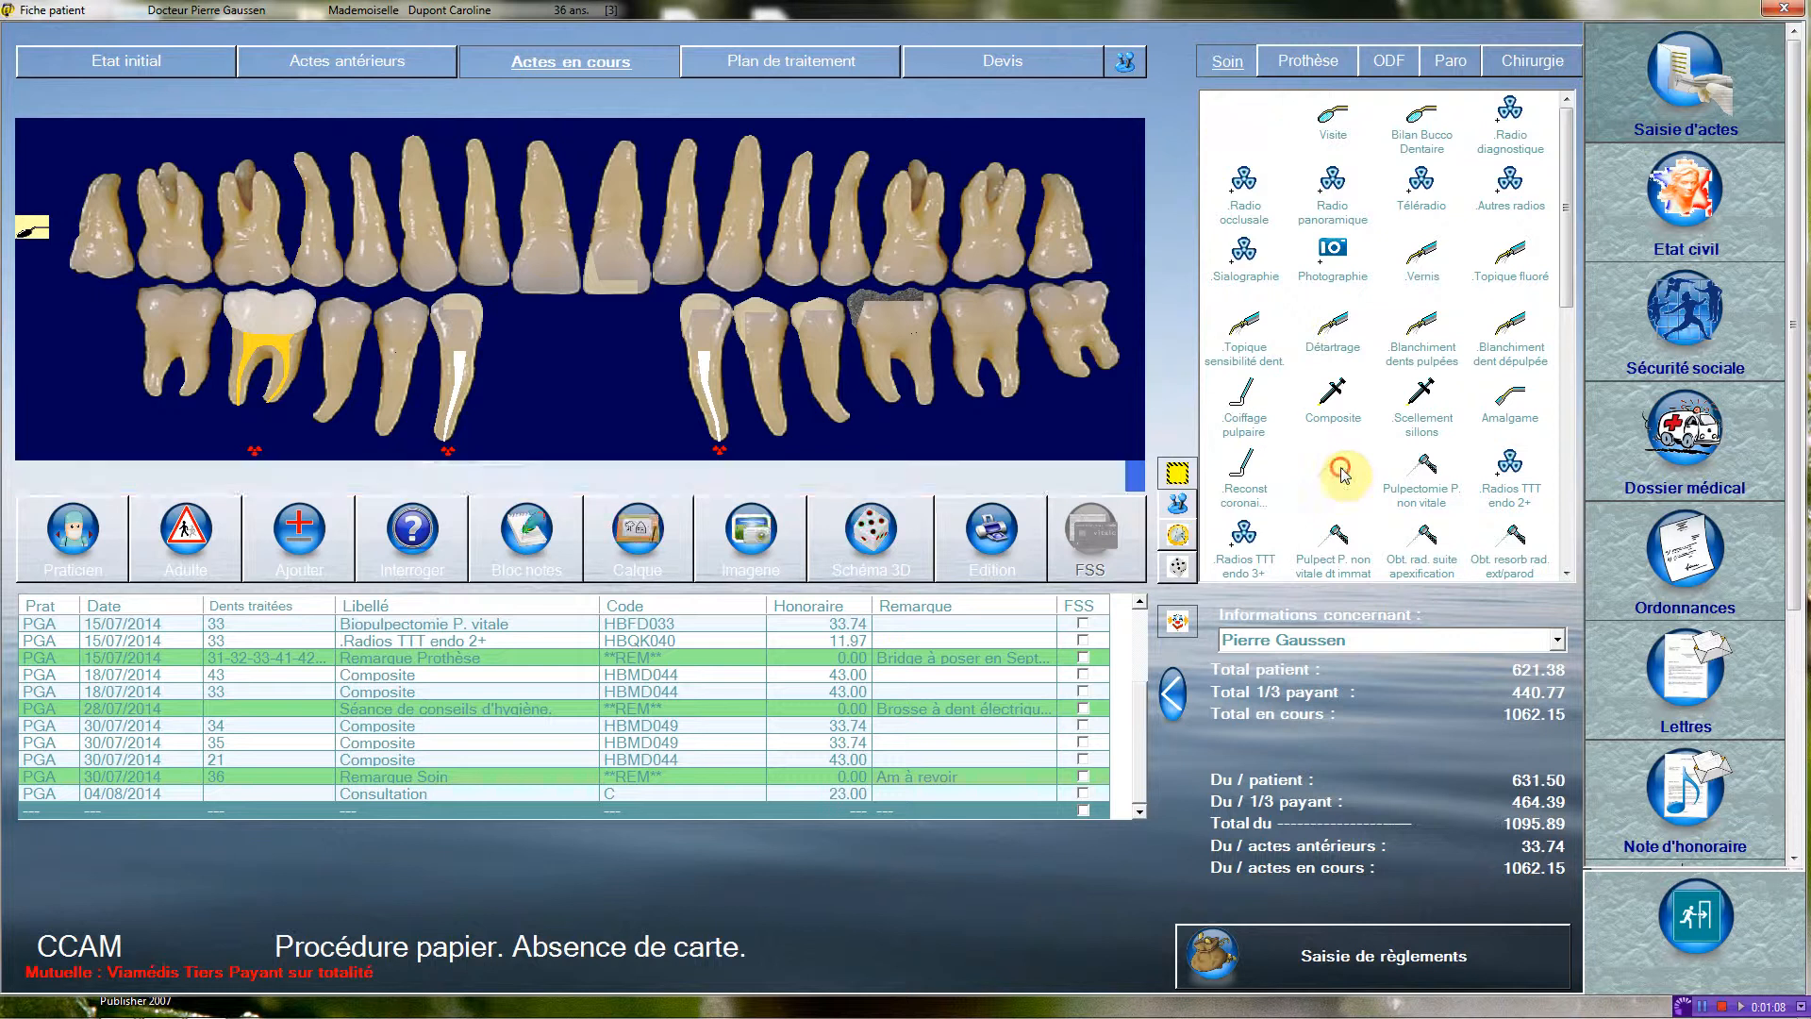
click(574, 208)
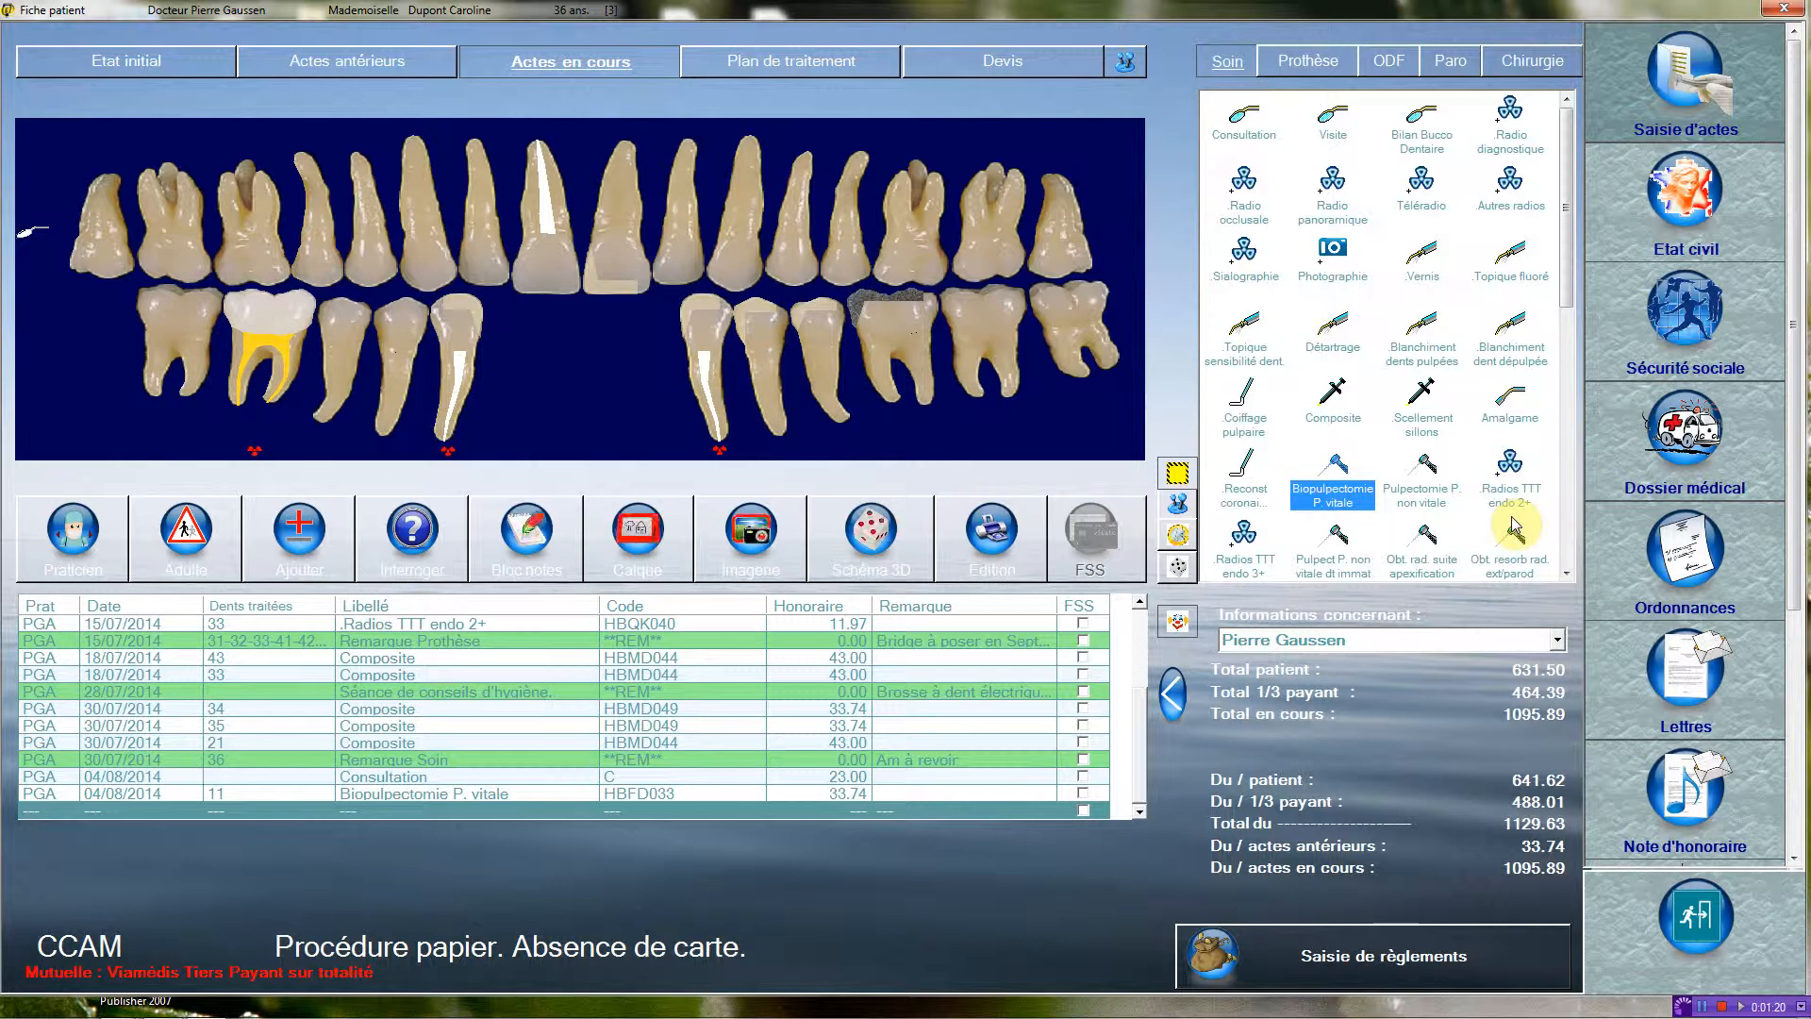
click(1245, 543)
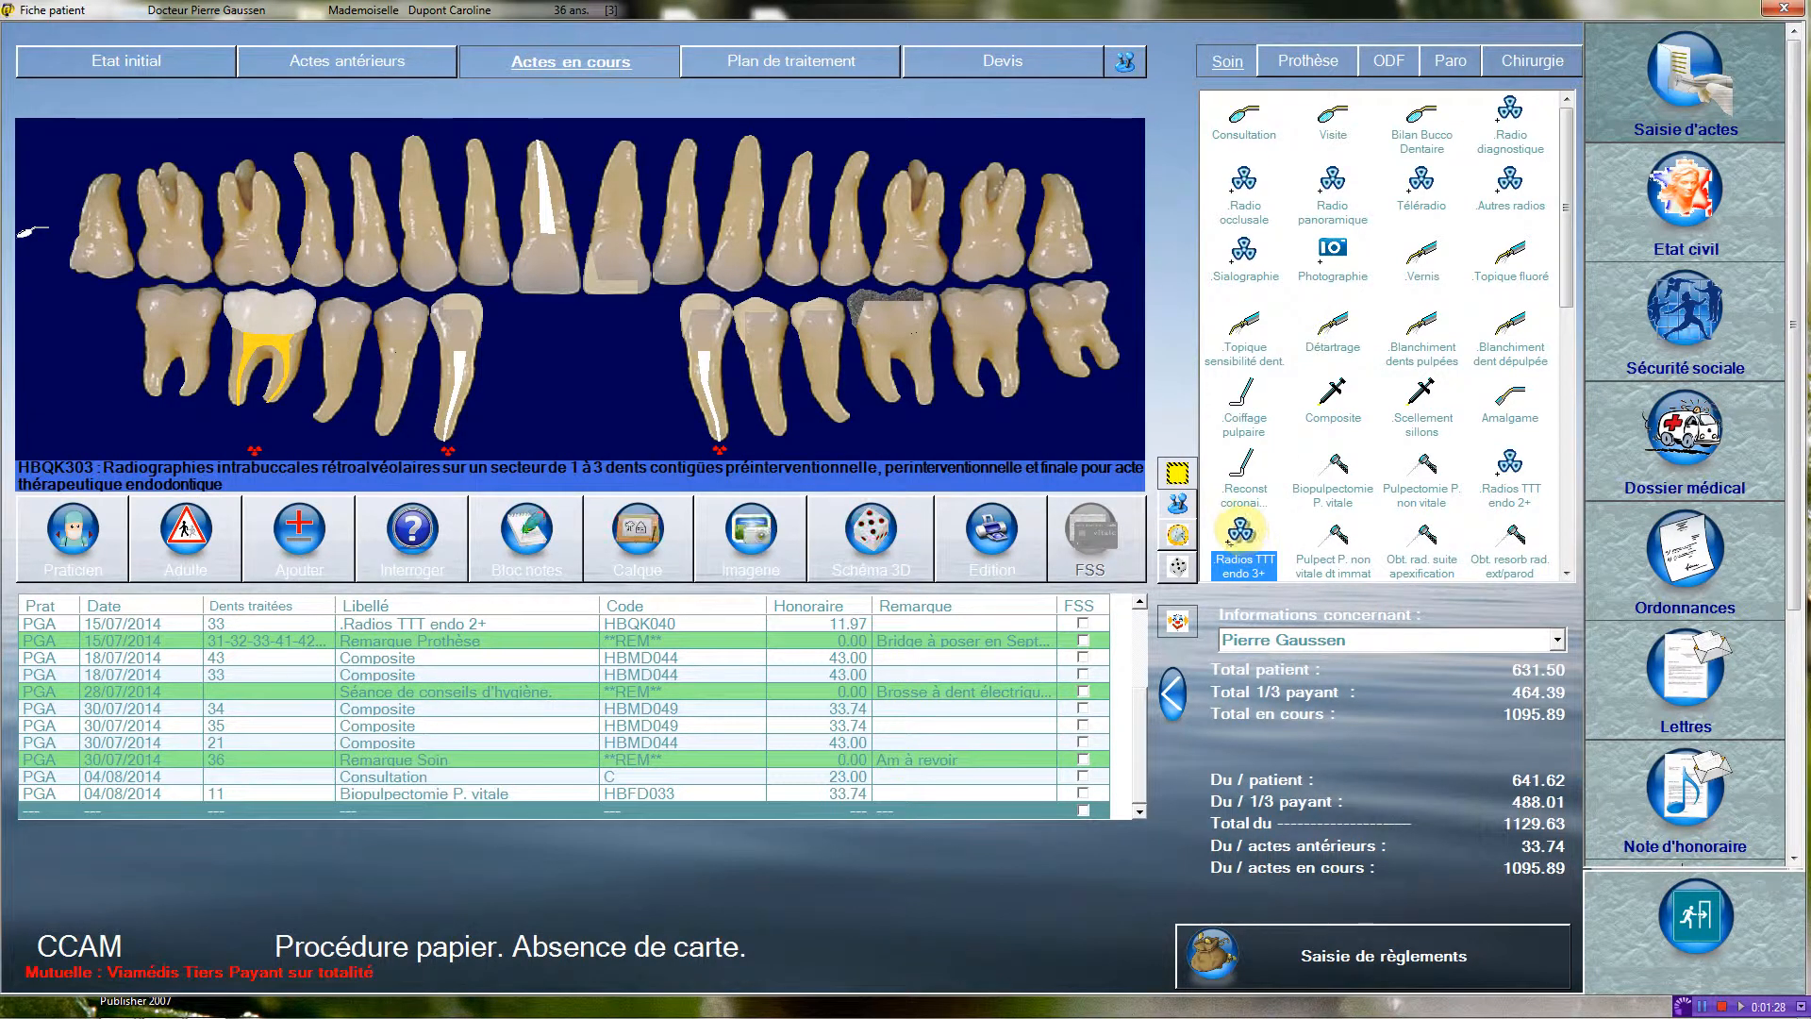
click(528, 234)
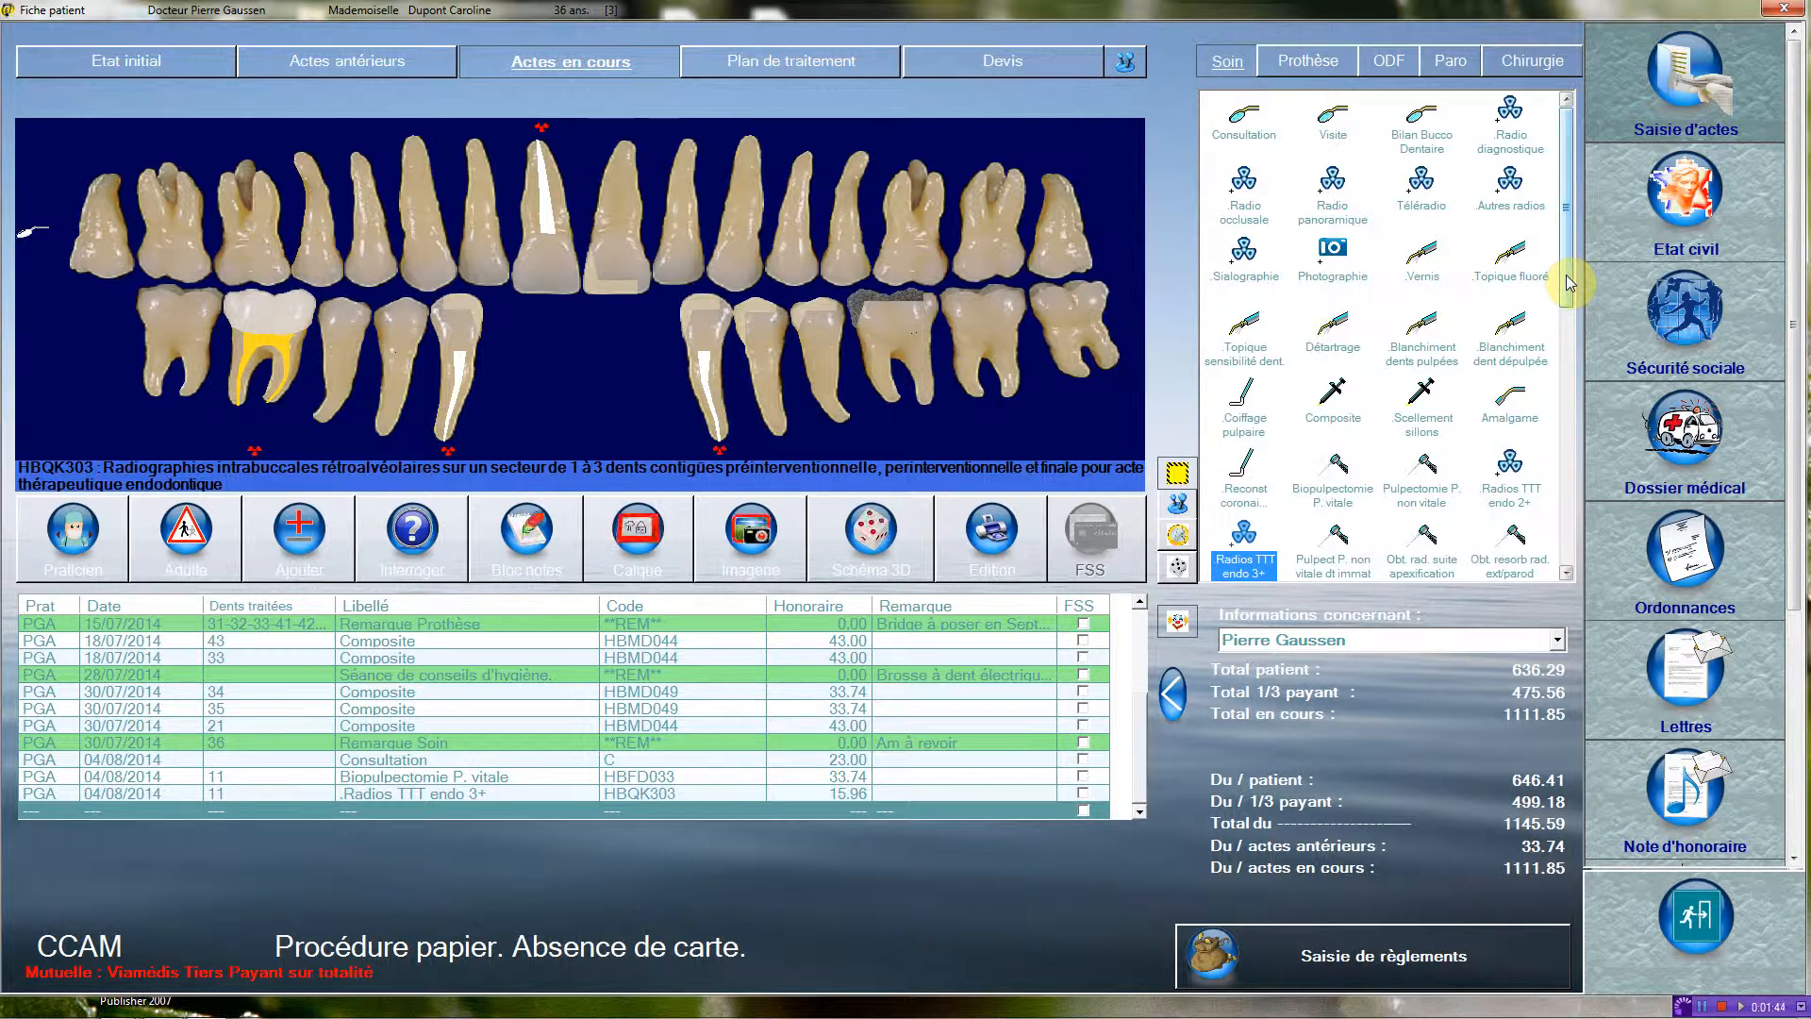
Record an Autres radios act using code LAQK027, the cone beam (CBCT) radiograph of the maxilla, mandible or dental arch.
drag(1569, 283, 1570, 357)
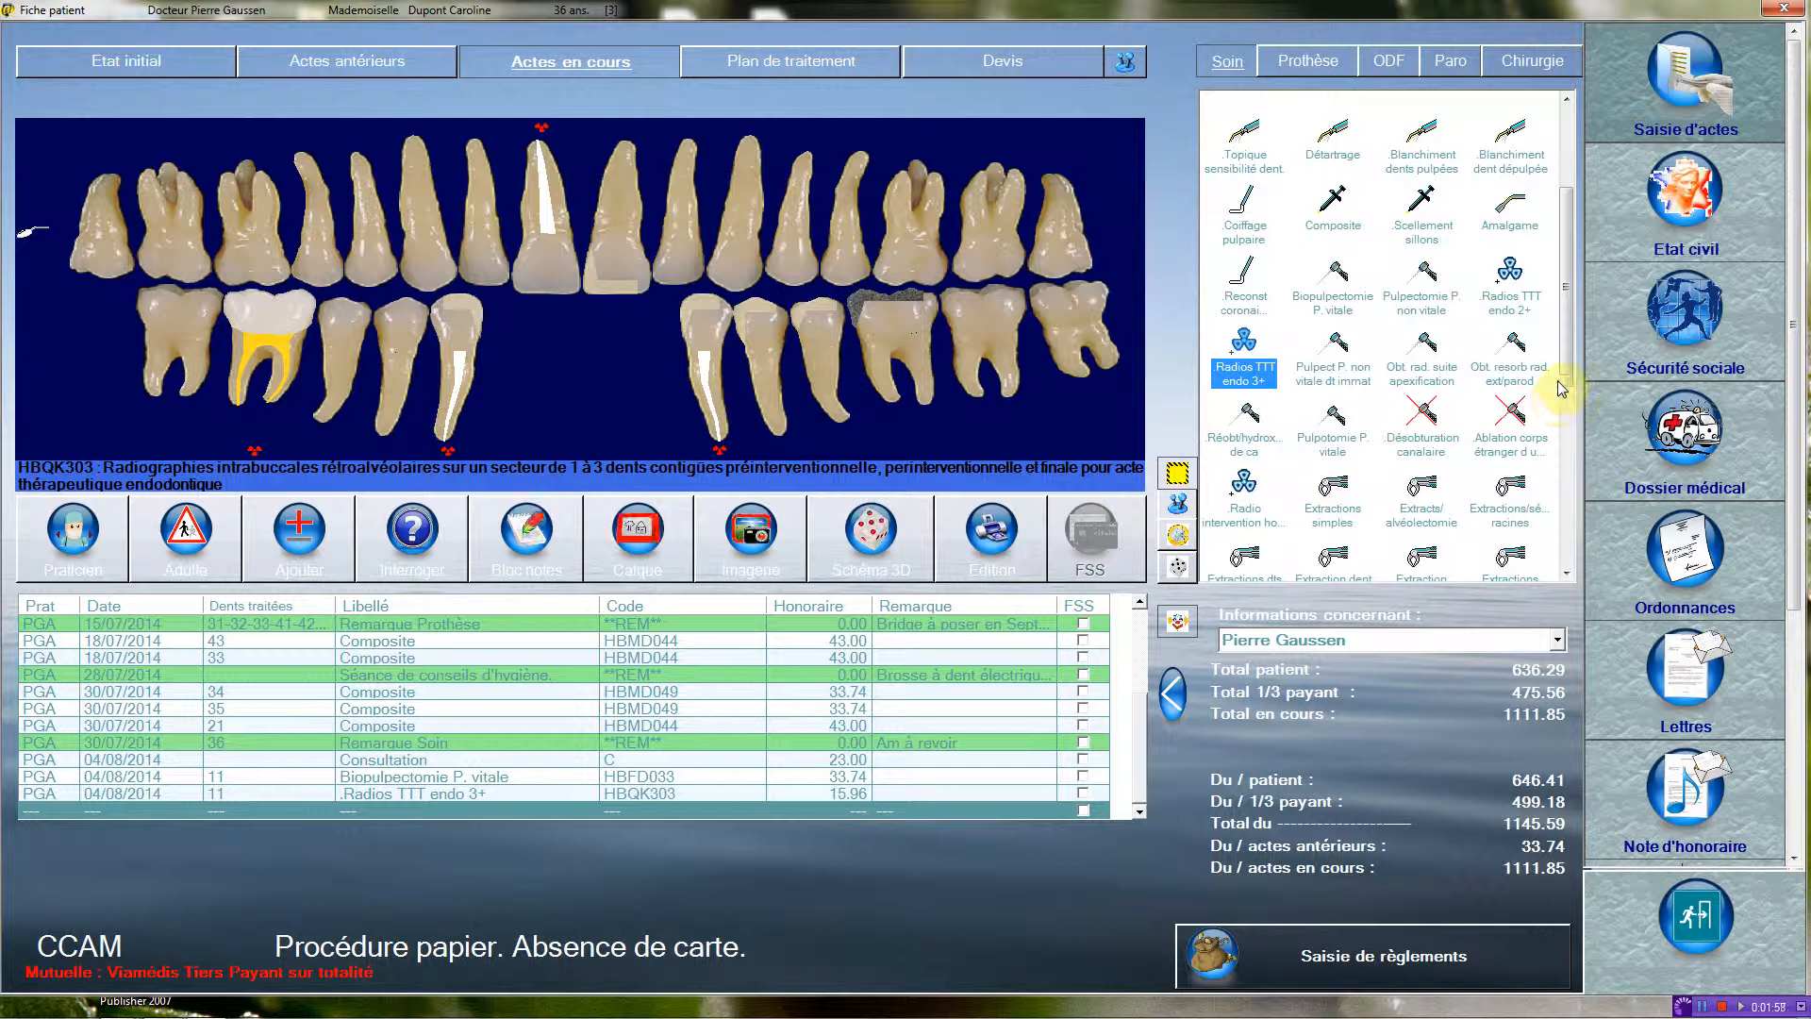
drag(1568, 364, 1577, 238)
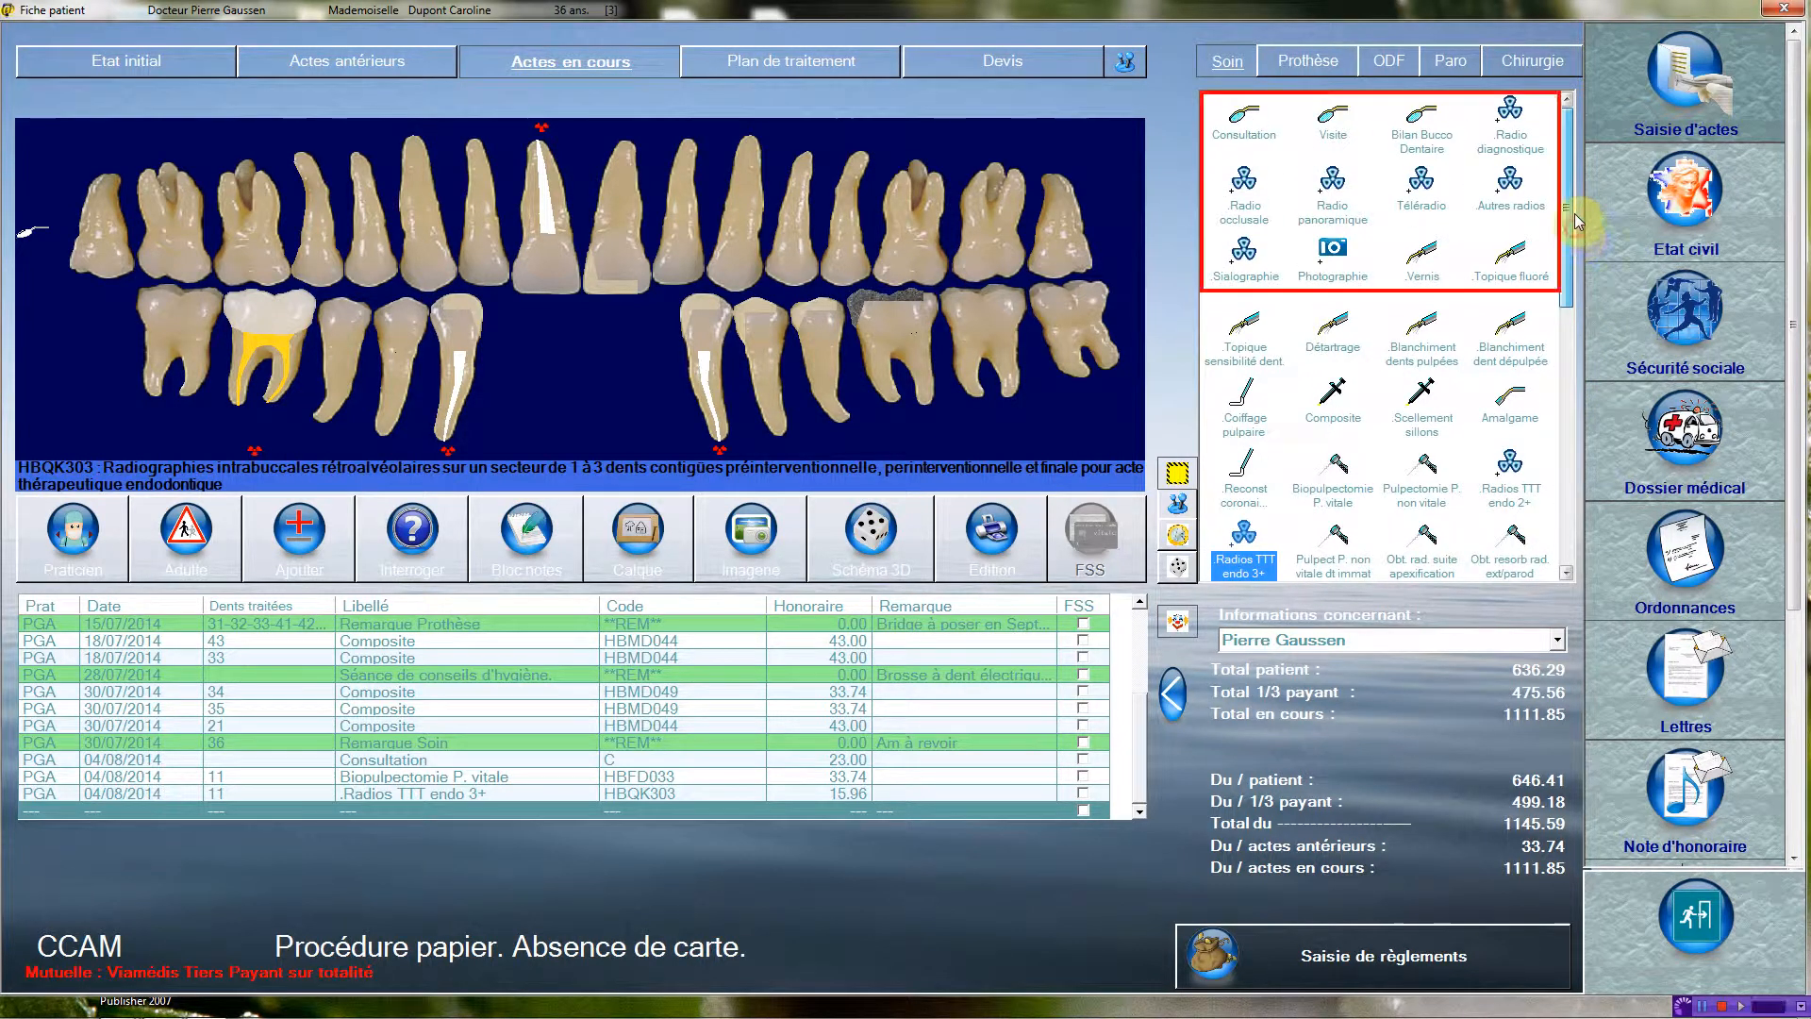
click(1506, 179)
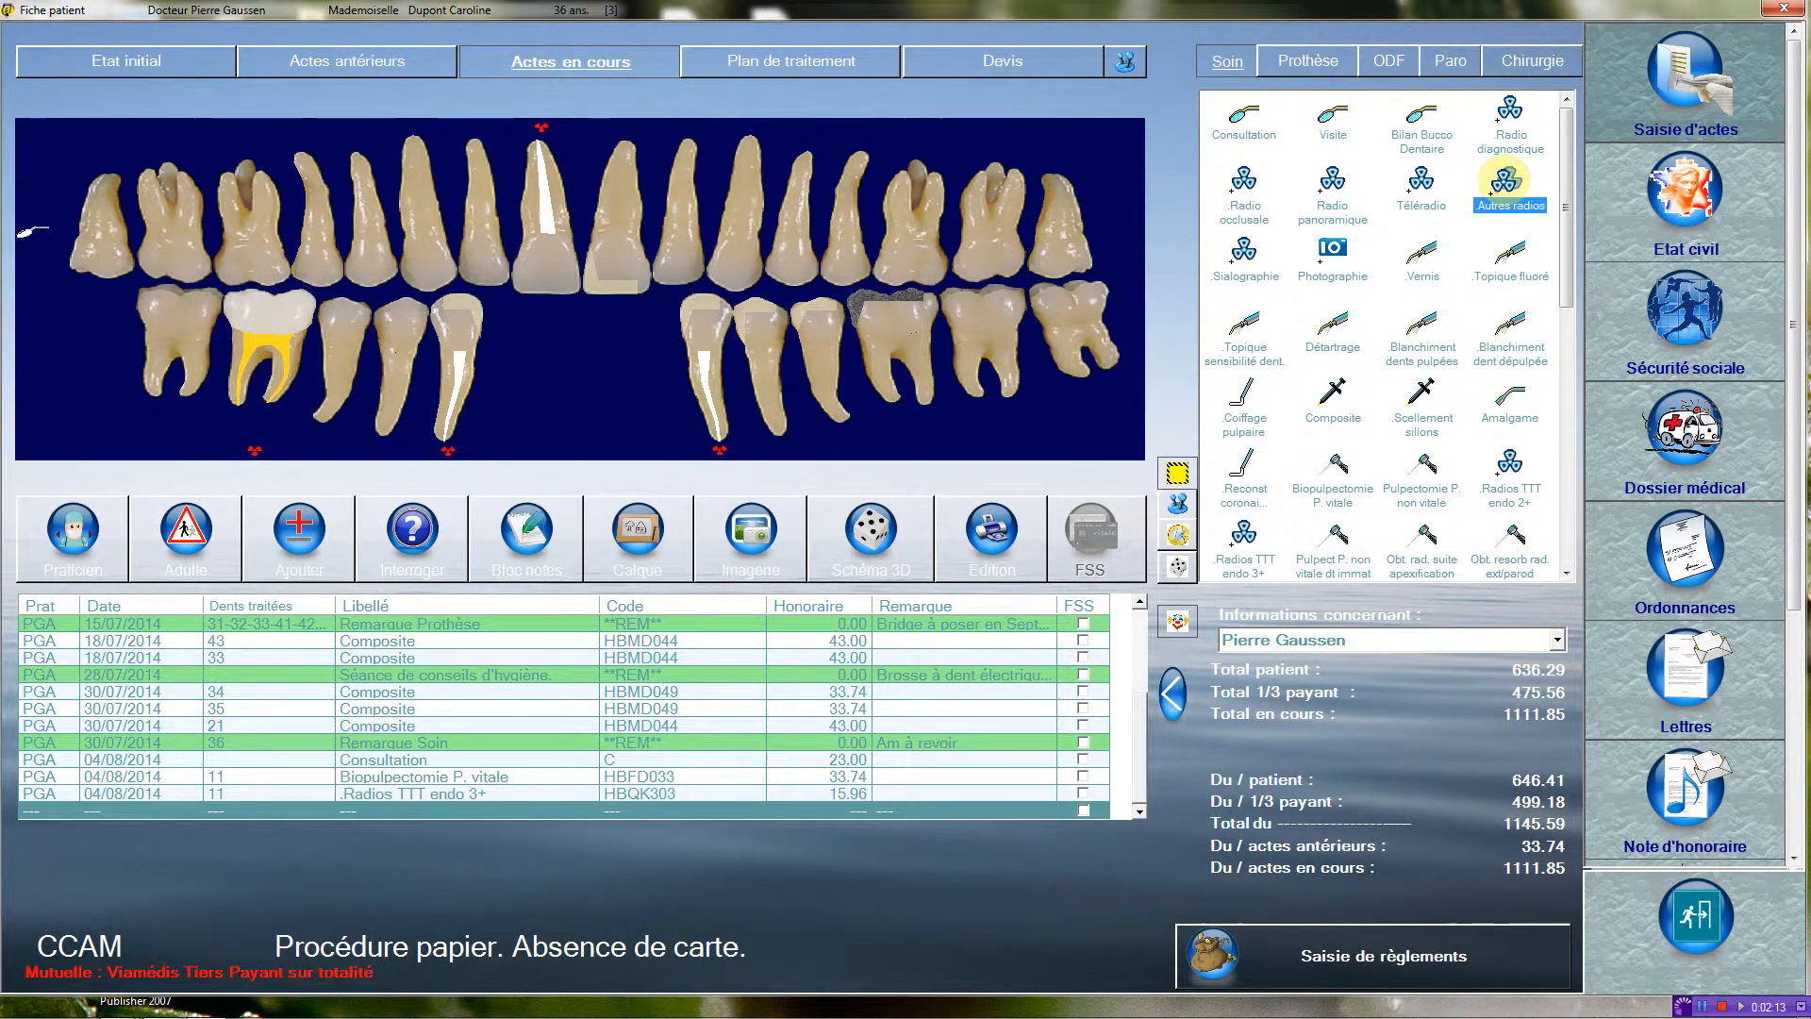
click(1090, 140)
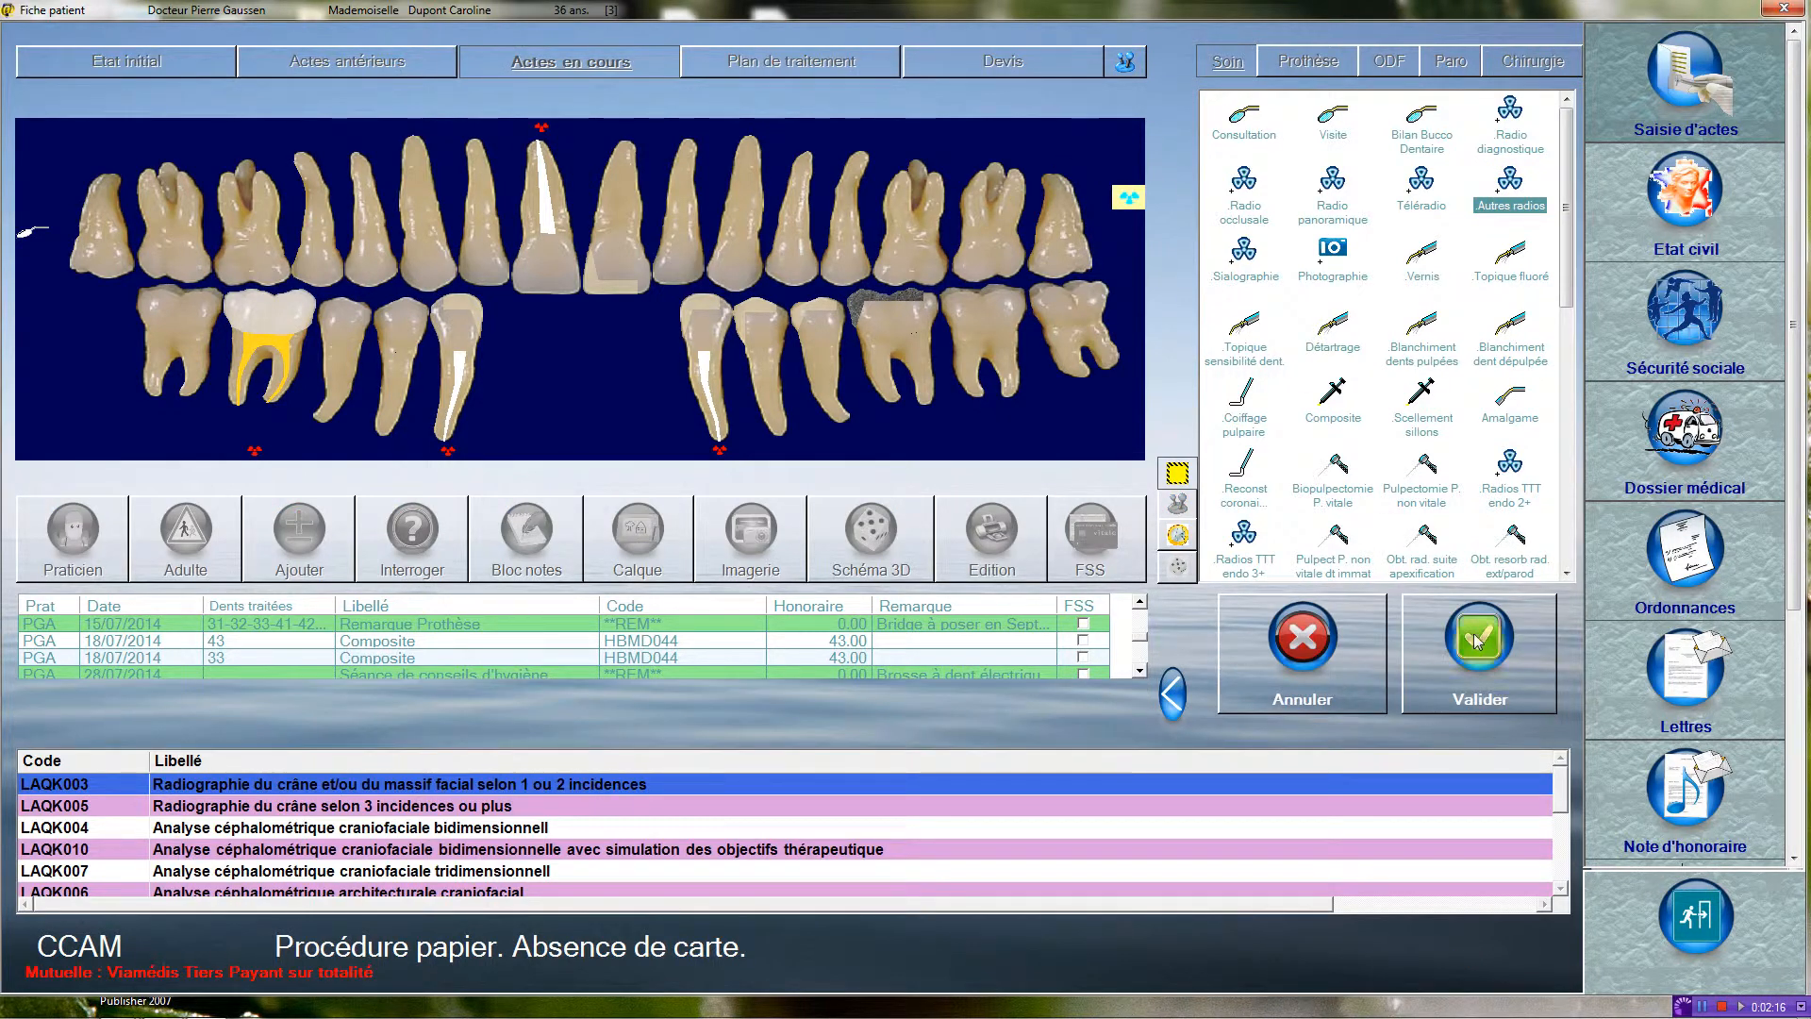
scroll(1565, 818, down, 1)
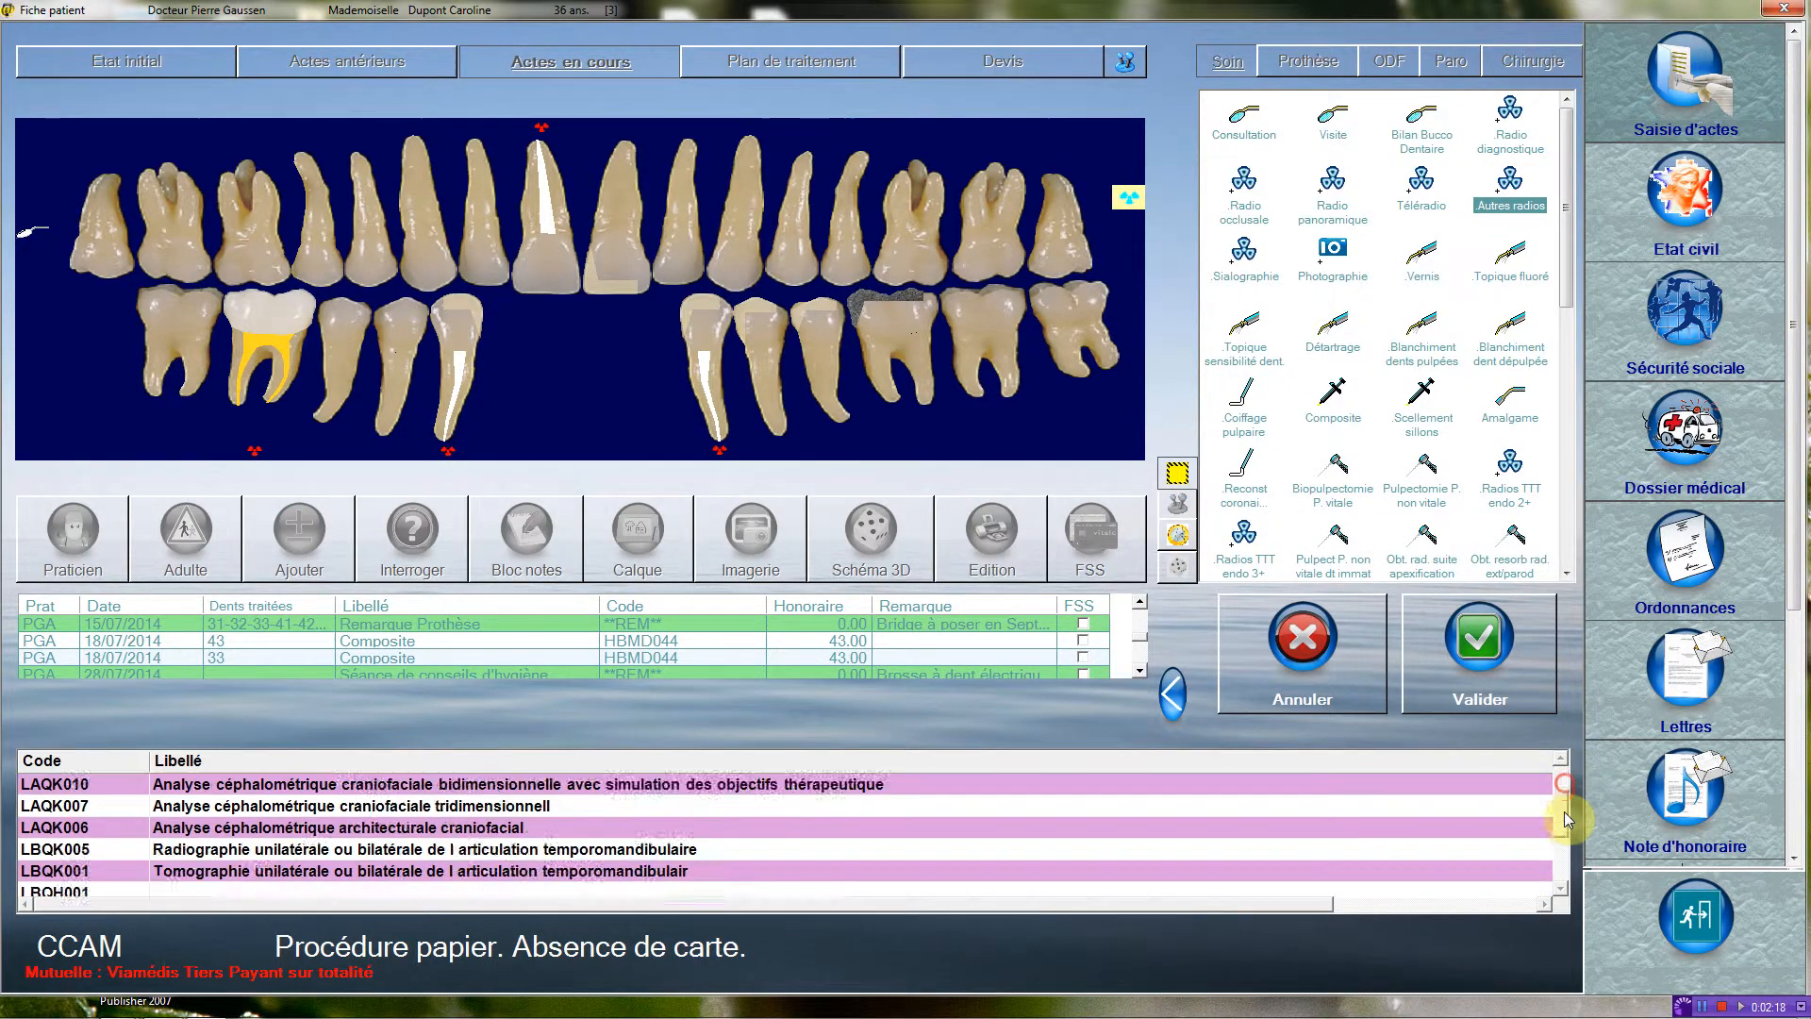
scroll(1566, 819, down, 2)
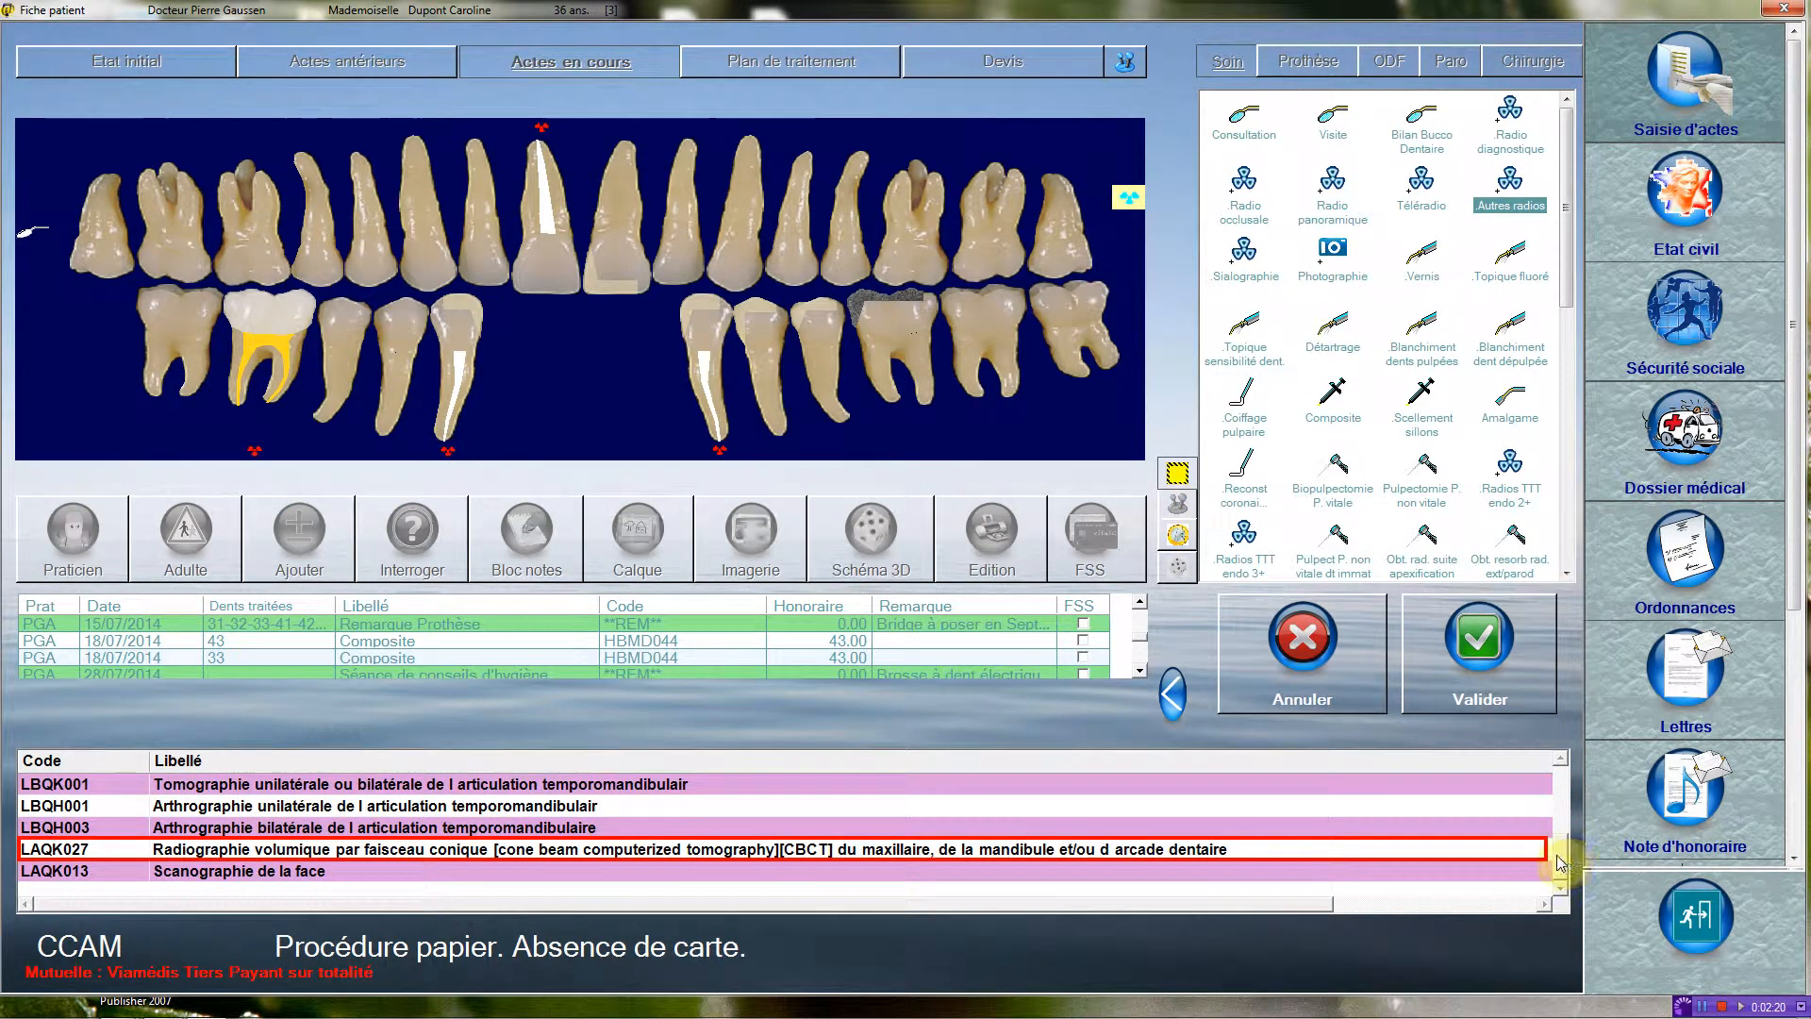
click(1509, 850)
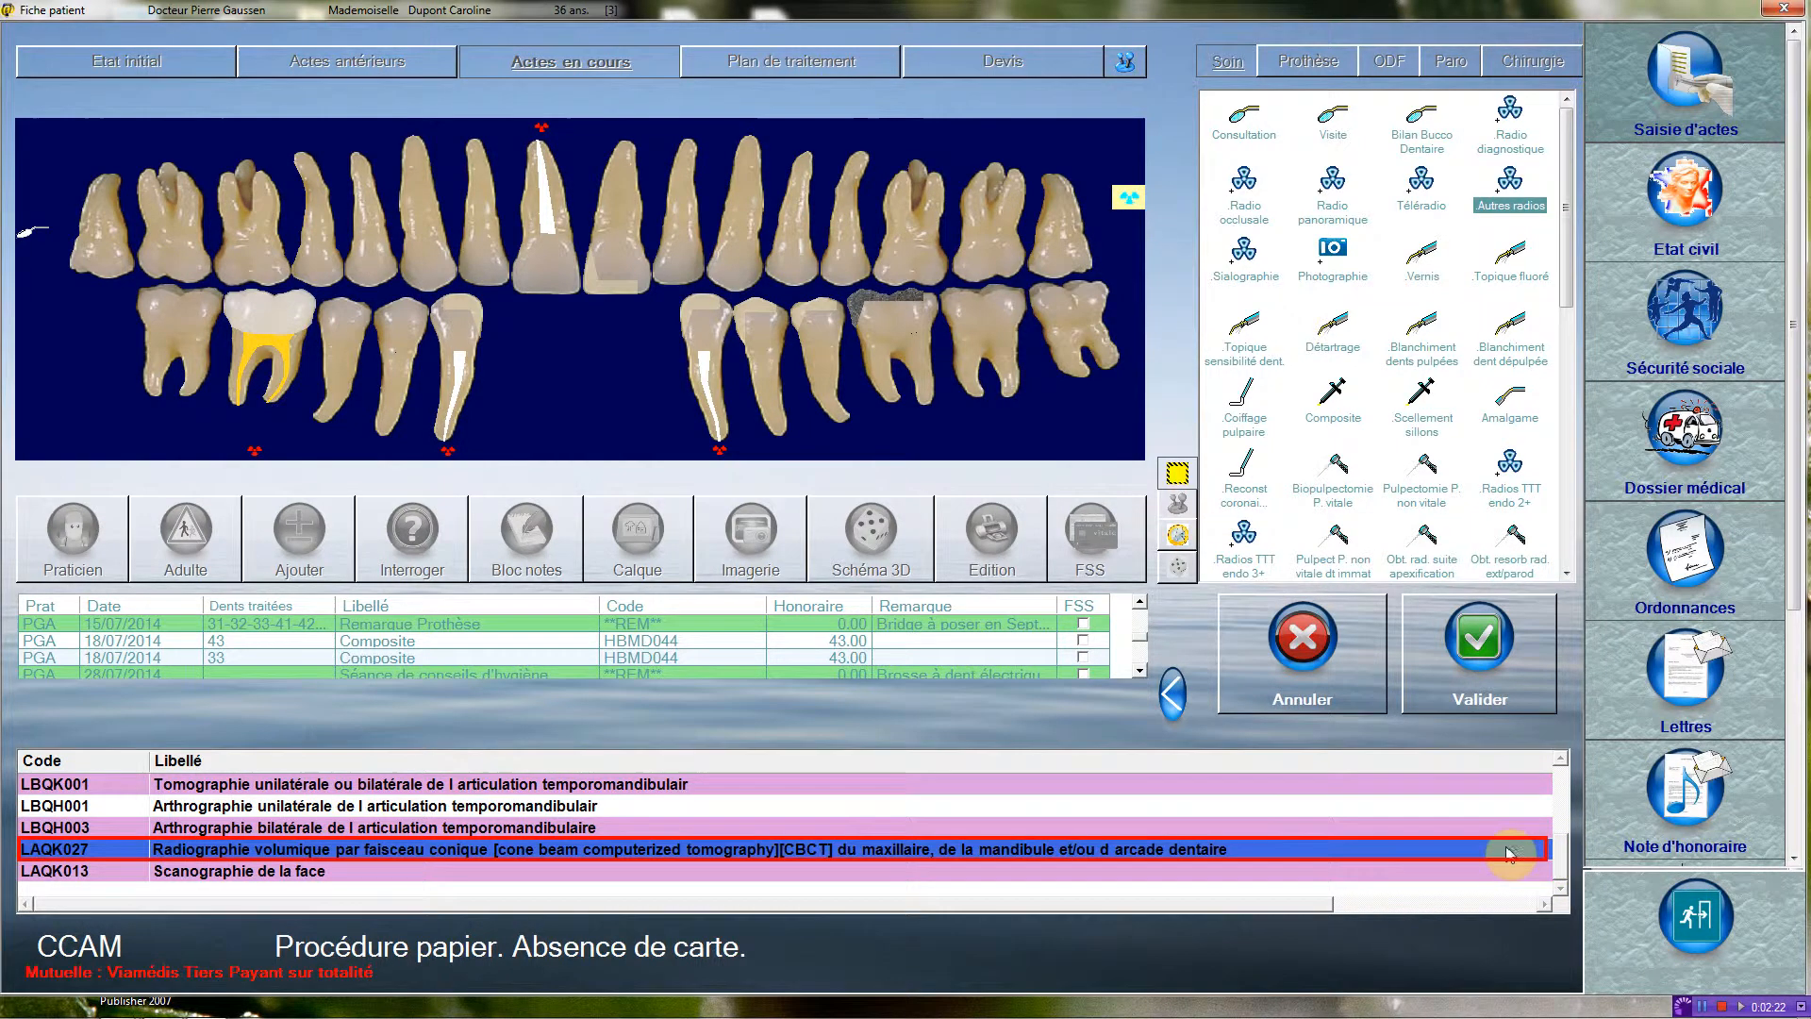
click(1452, 619)
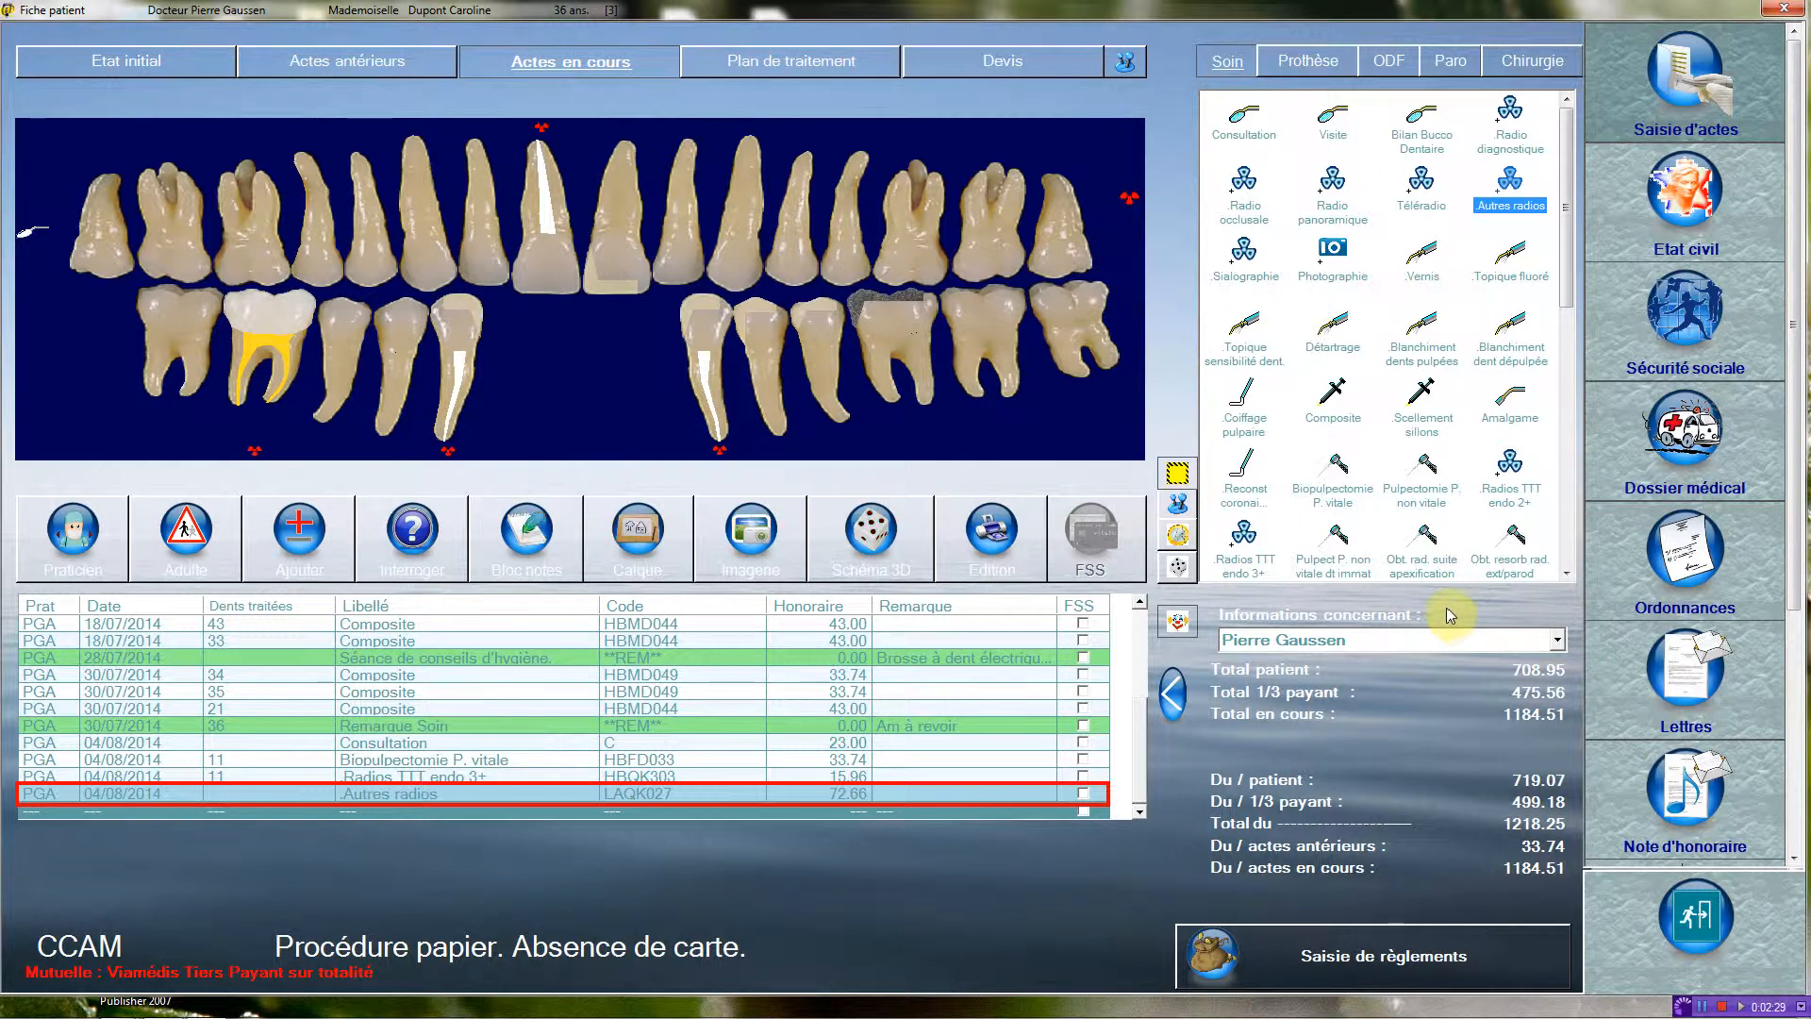
Record a Composite restoration on tooth 11, including the crown surfaces, an angle, both angles and the root anchorage (HBMD042).
click(1334, 387)
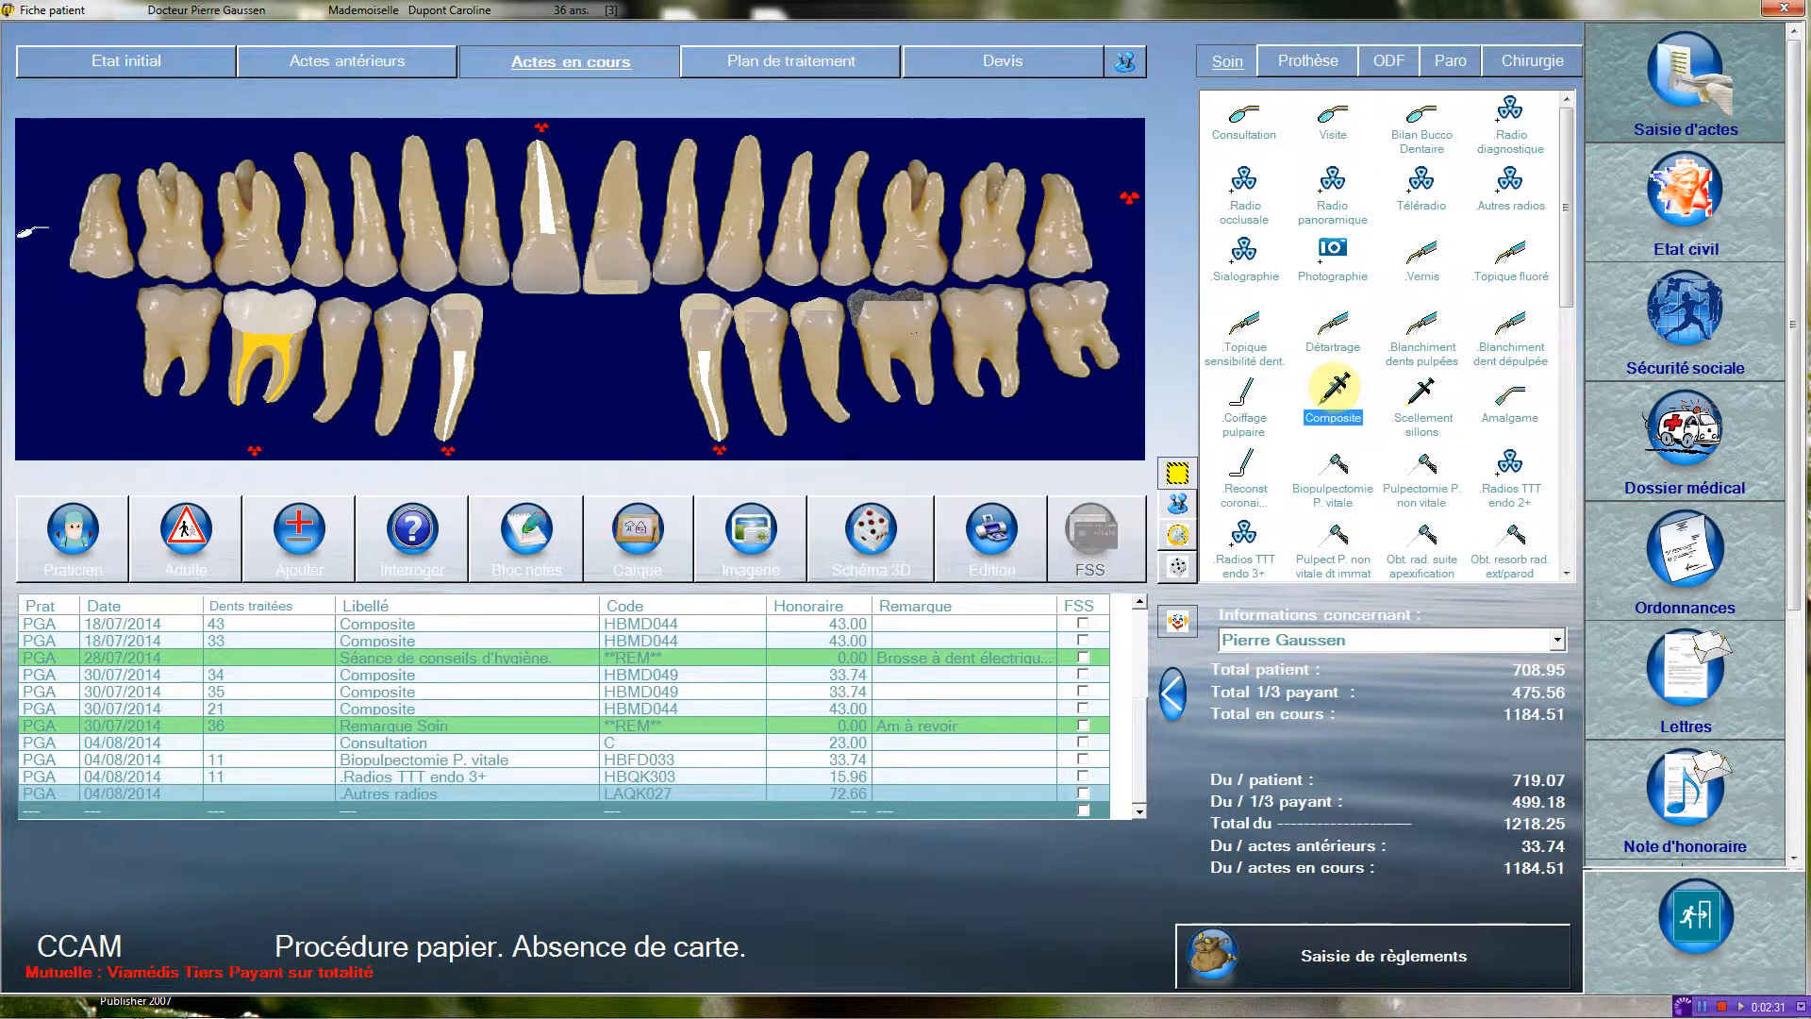
click(545, 250)
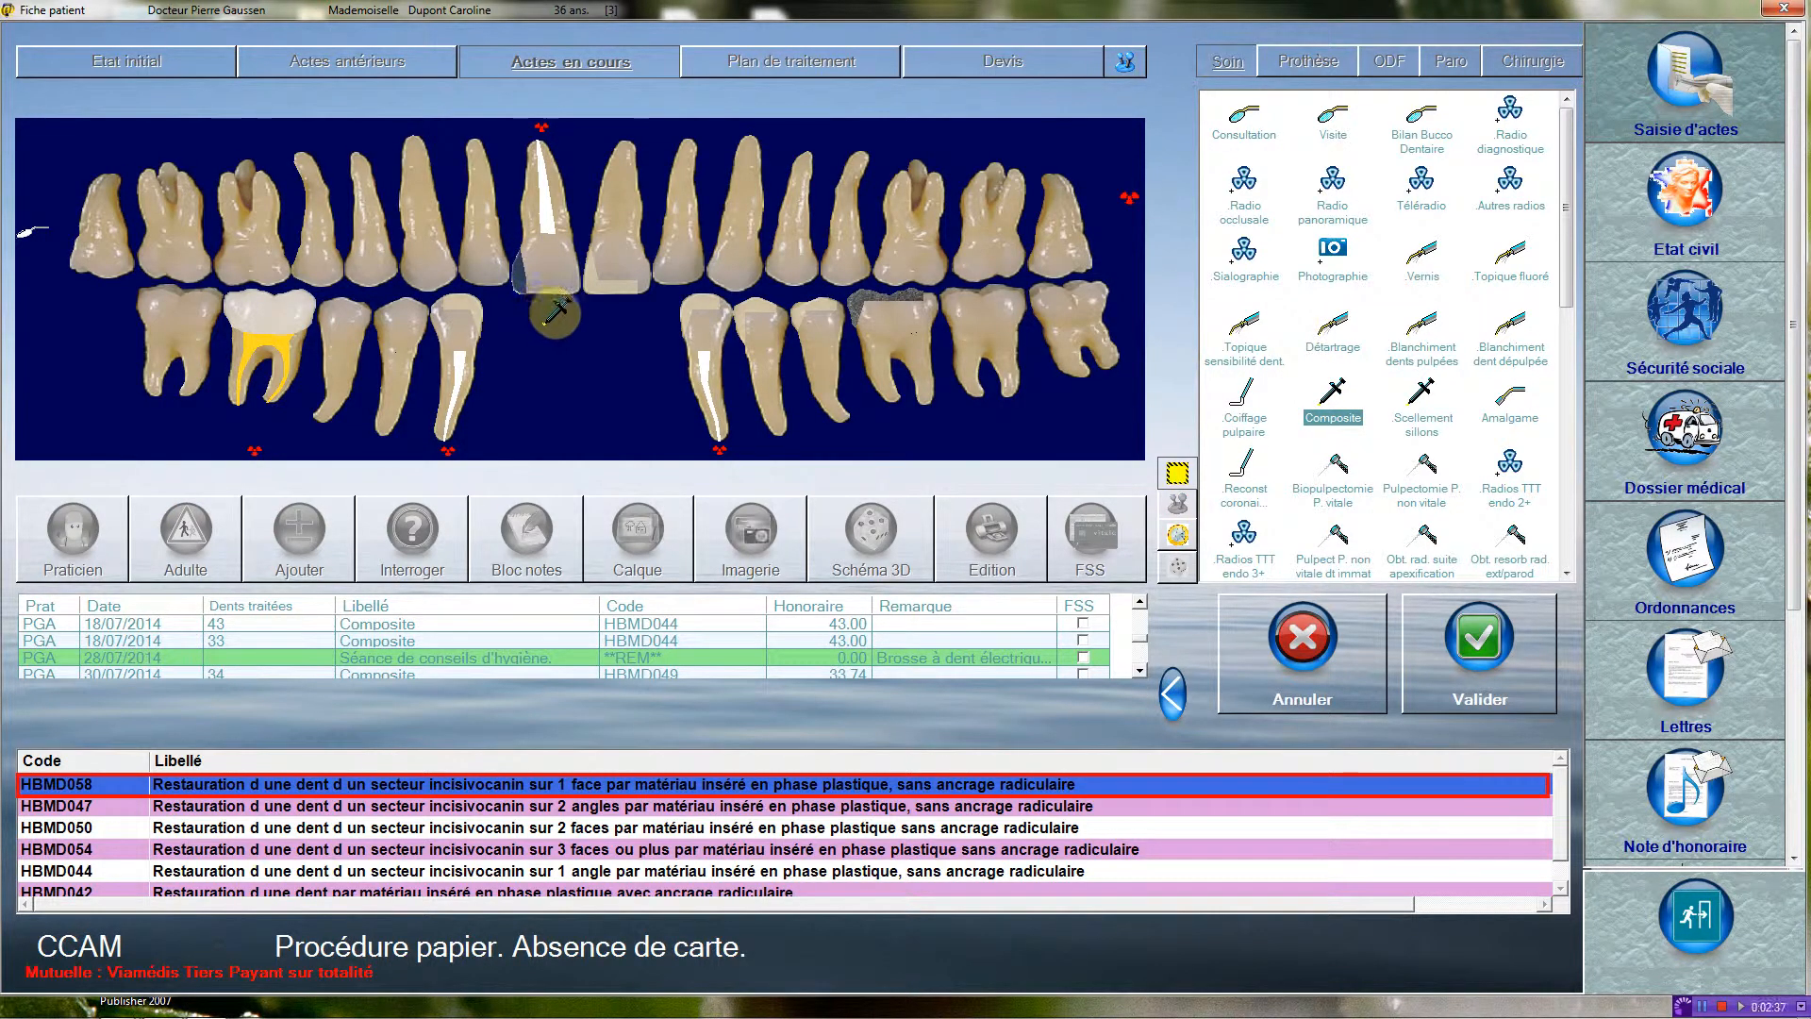
click(559, 271)
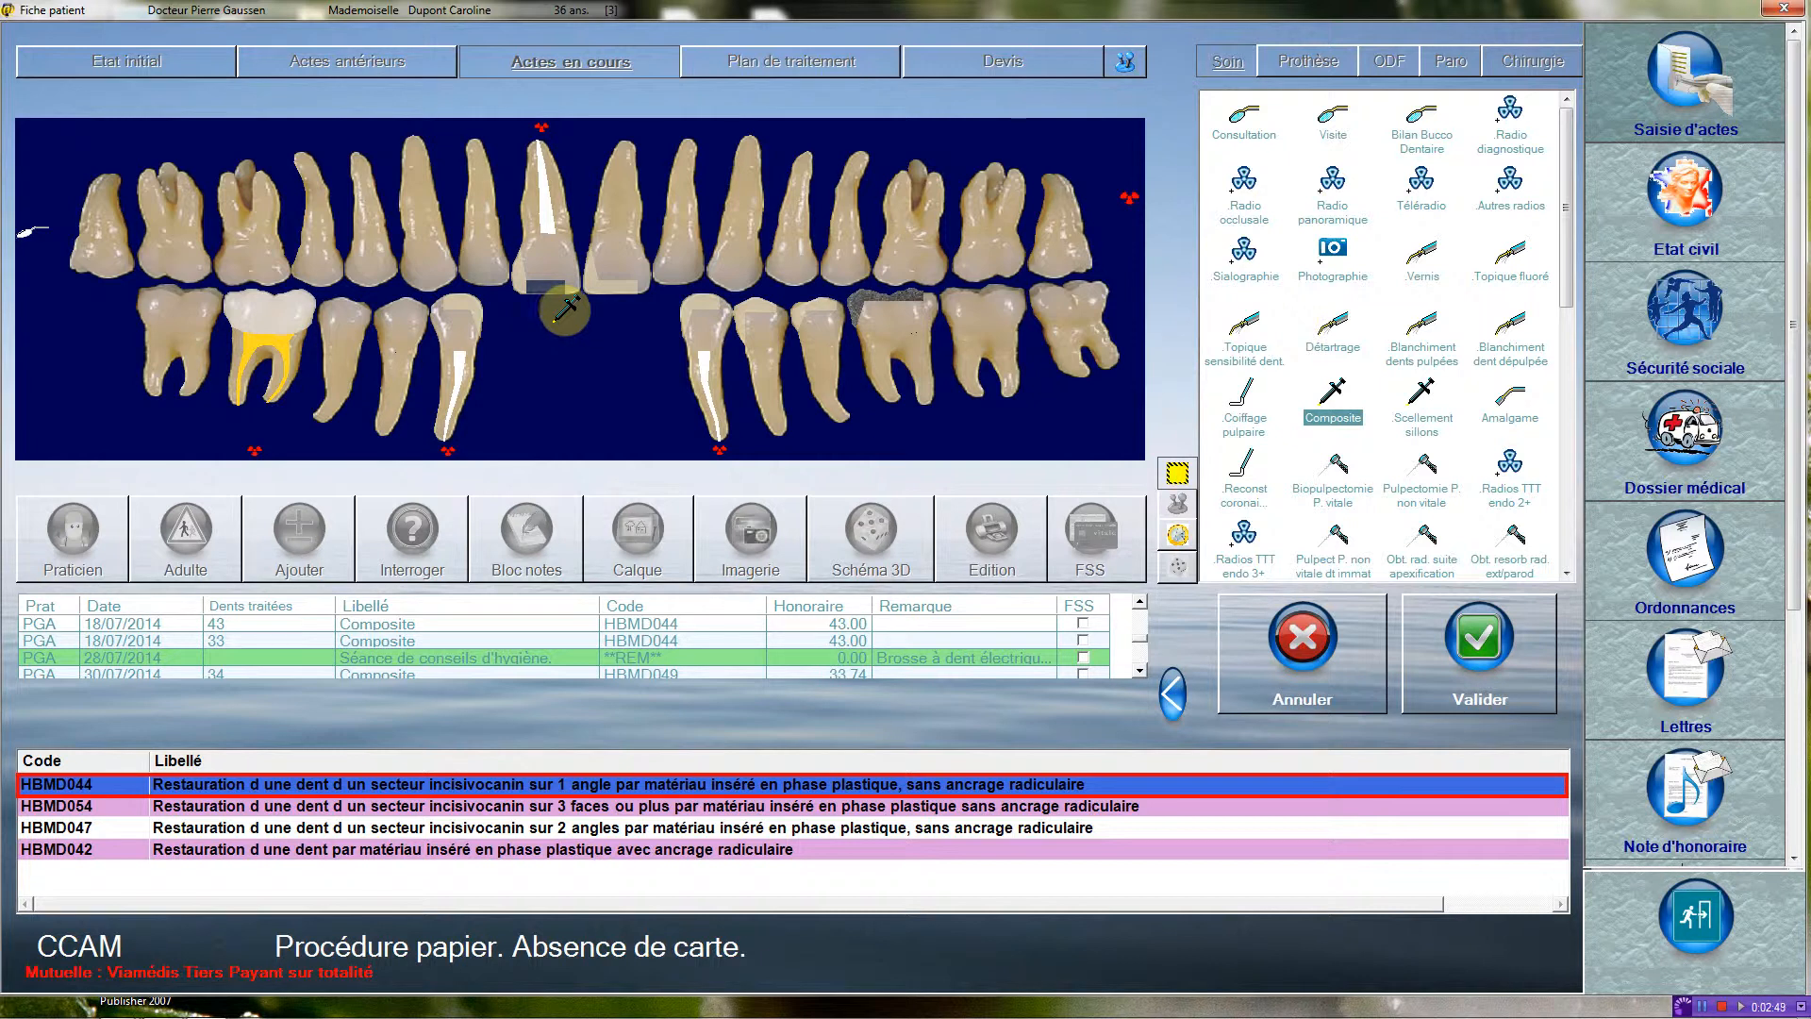
click(590, 265)
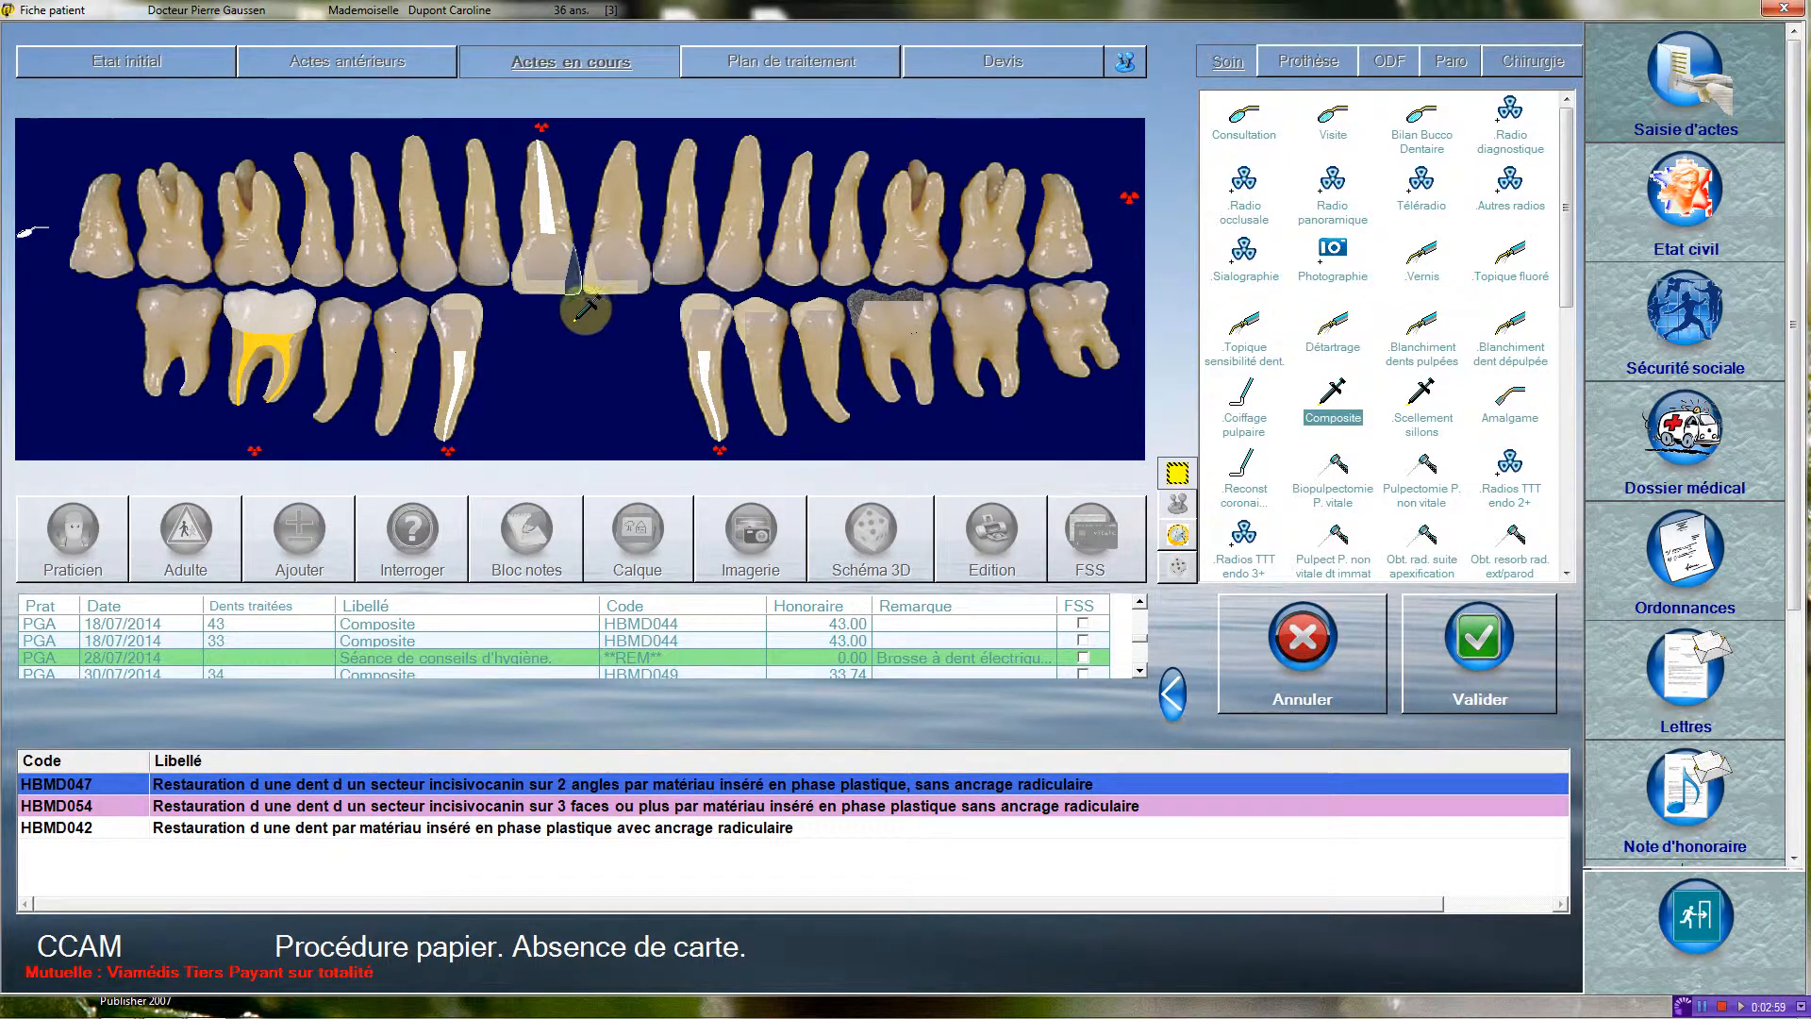
click(559, 209)
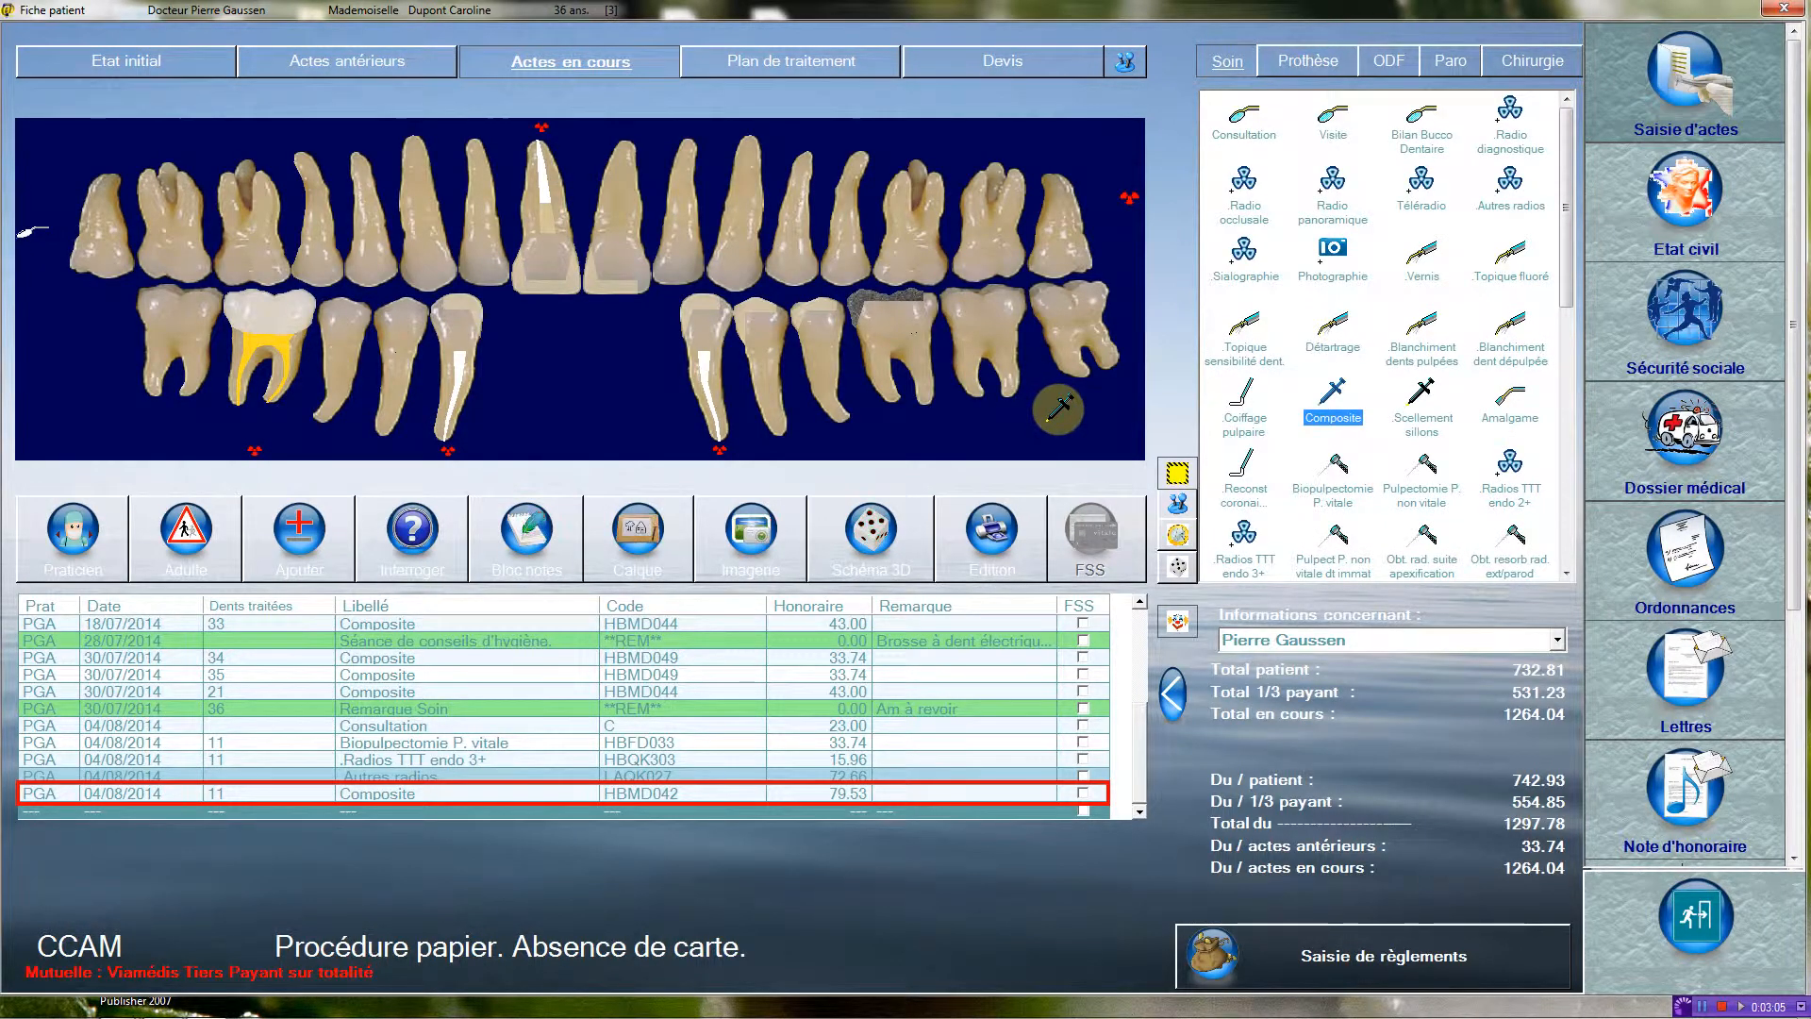
Review the CCAM details of the HBMD042 composite act on tooth 11 and return to the chart.
double_click(655, 793)
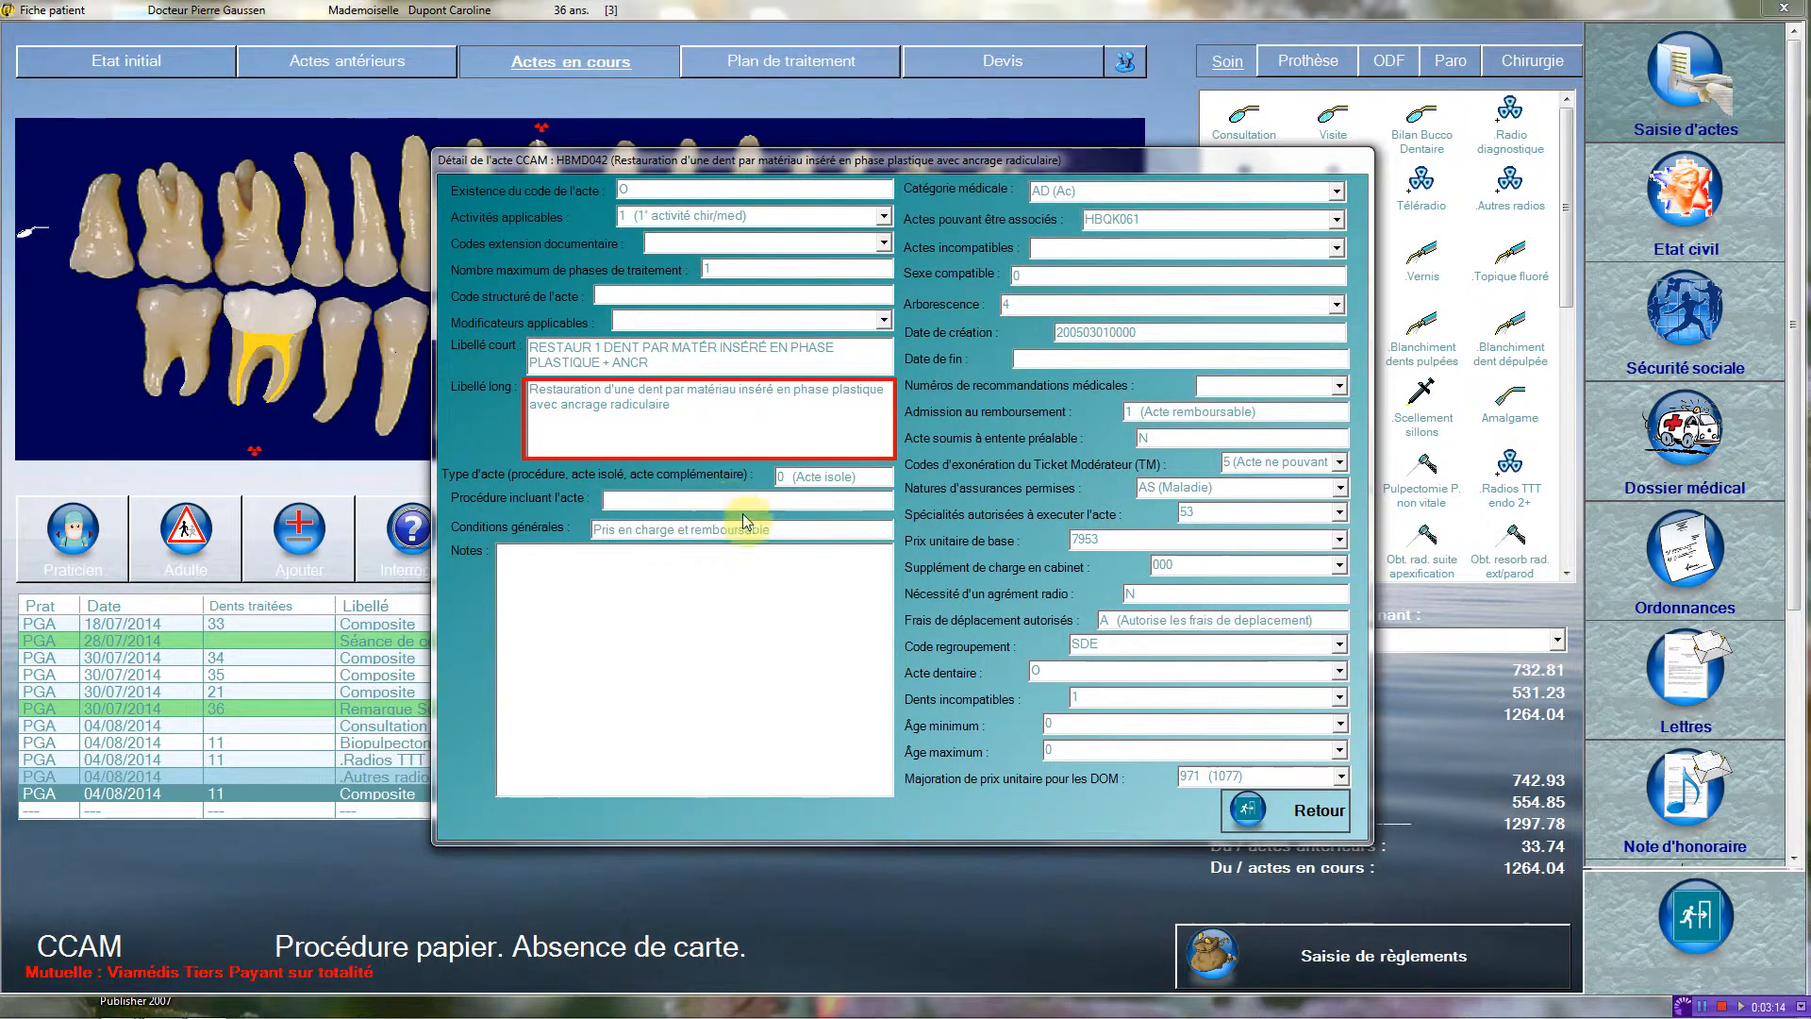
click(1296, 813)
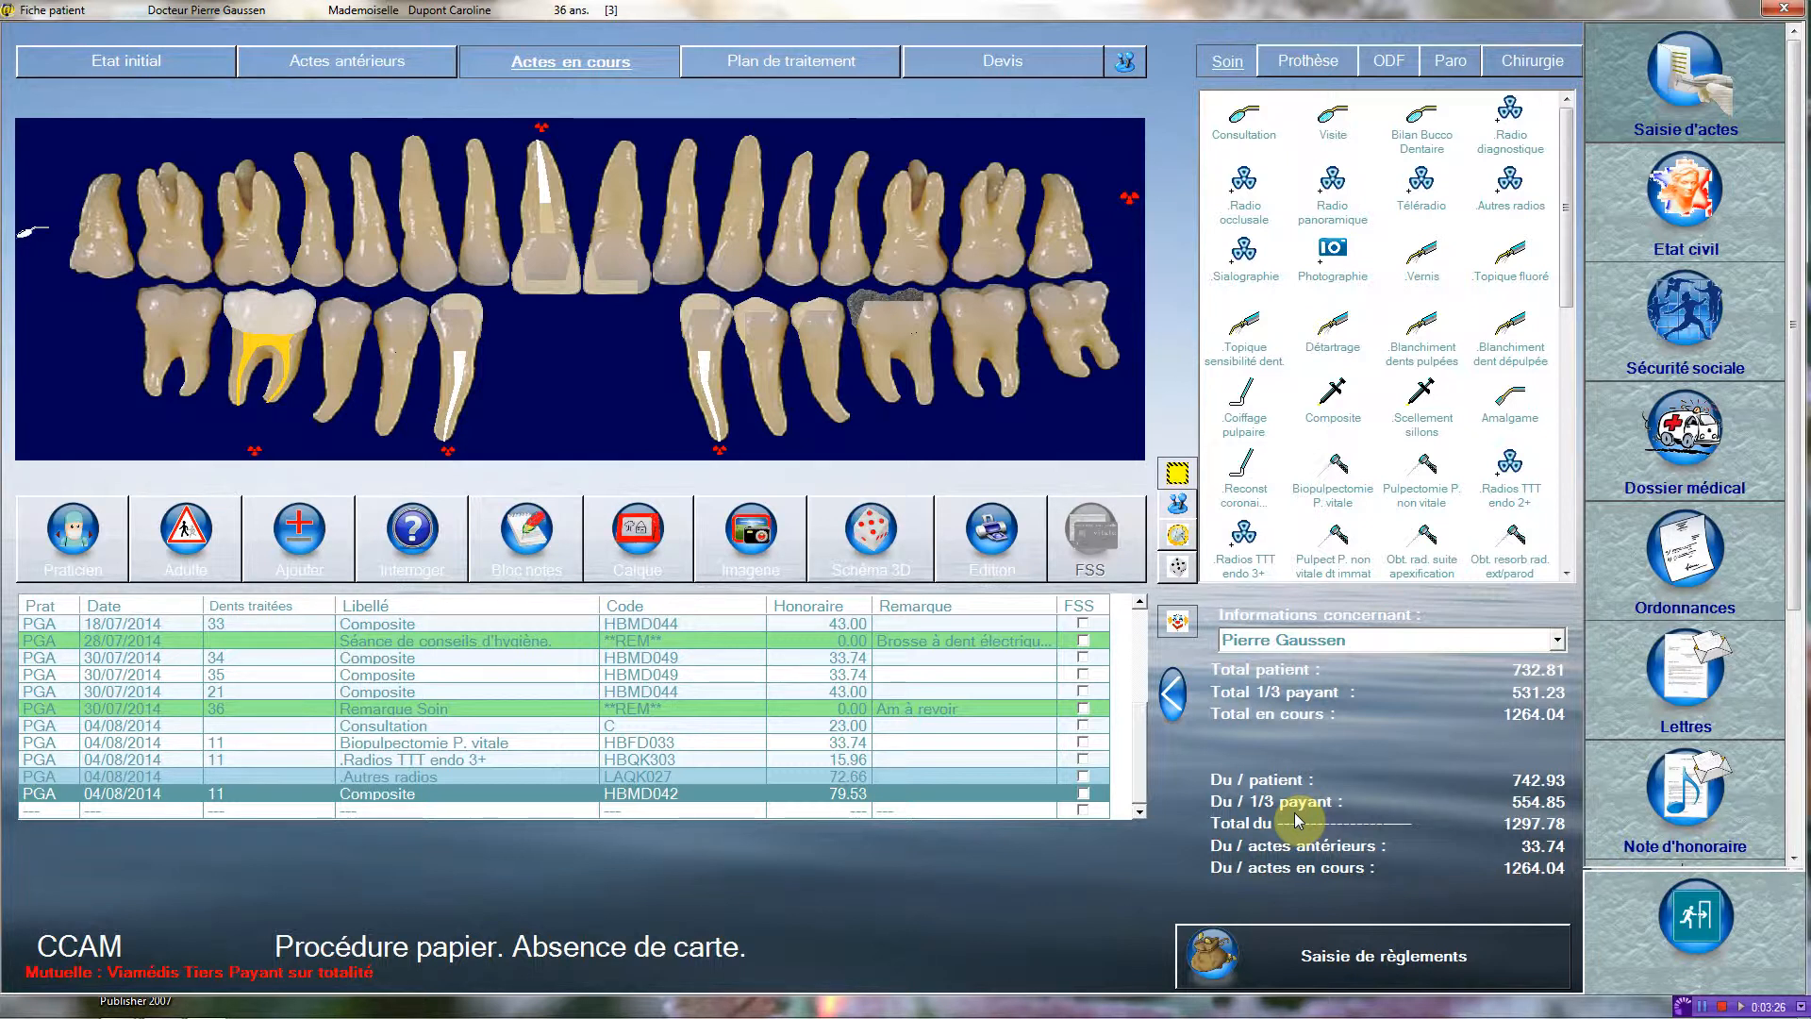
Record a Métallo-céramique crown (HBLD036) on tooth 11 from the prosthetic acts.
click(1309, 64)
drag(1575, 165, 1567, 391)
click(1247, 206)
click(951, 189)
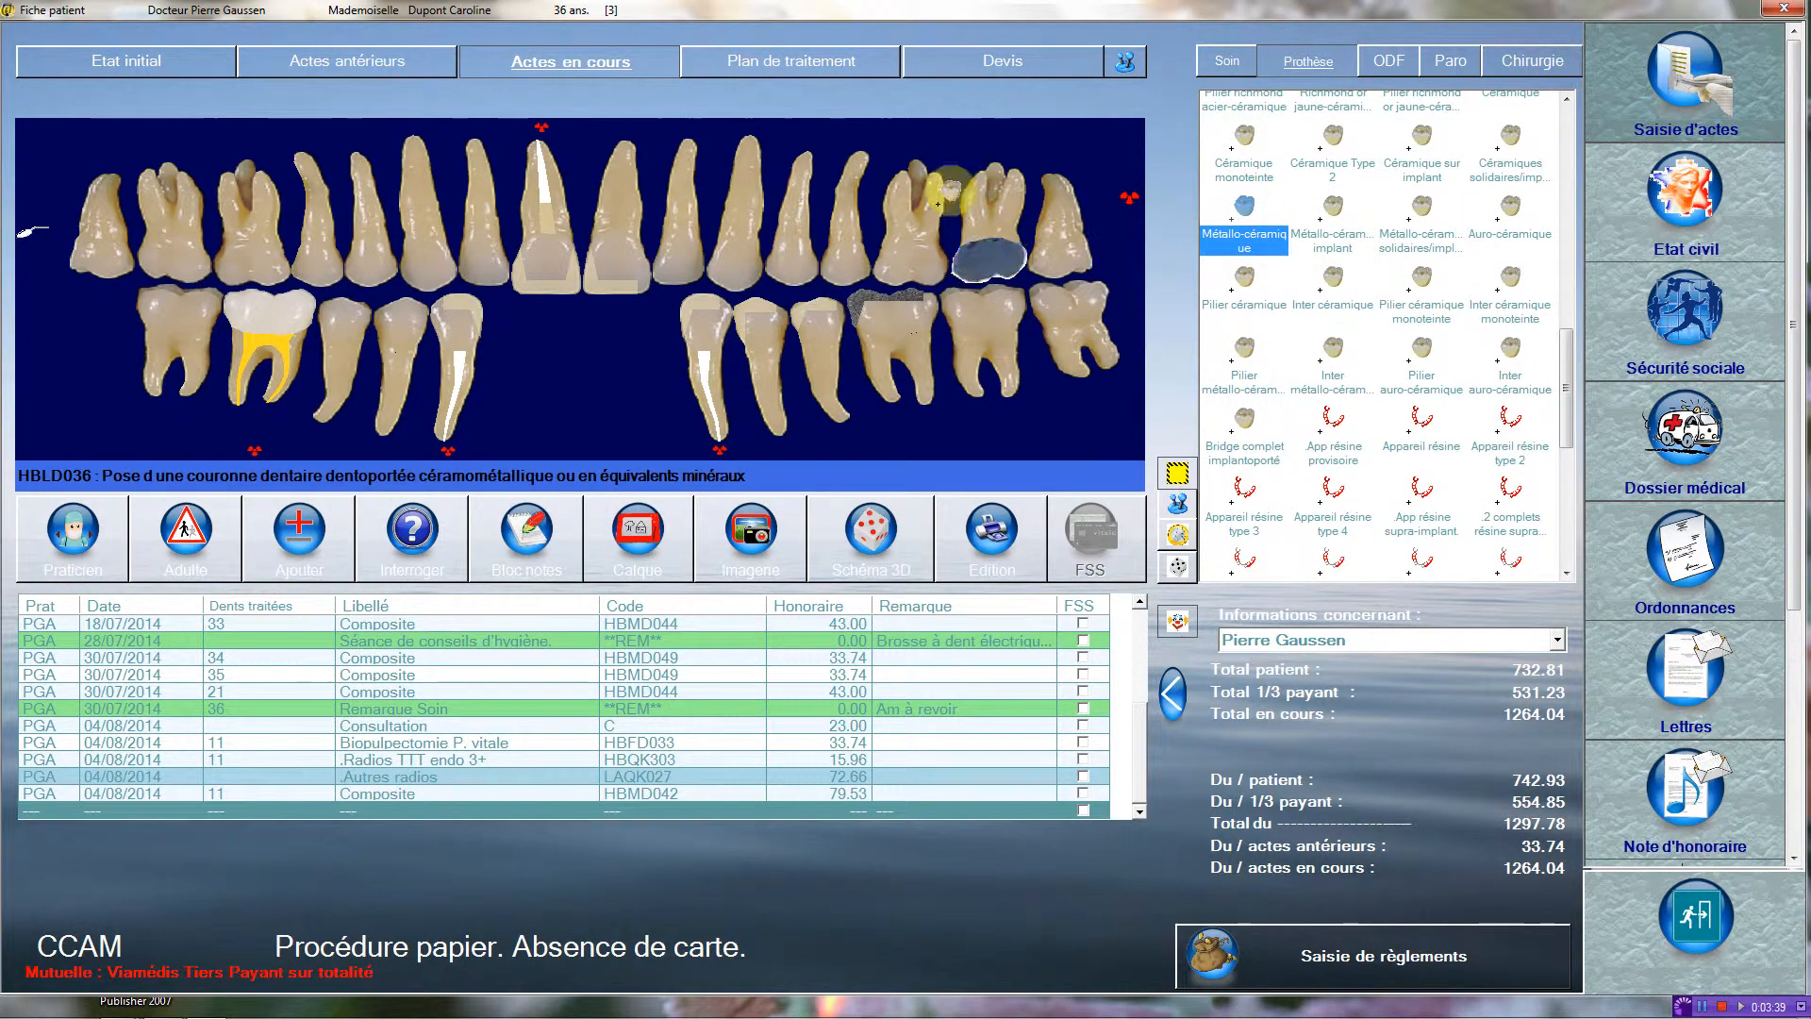
click(535, 257)
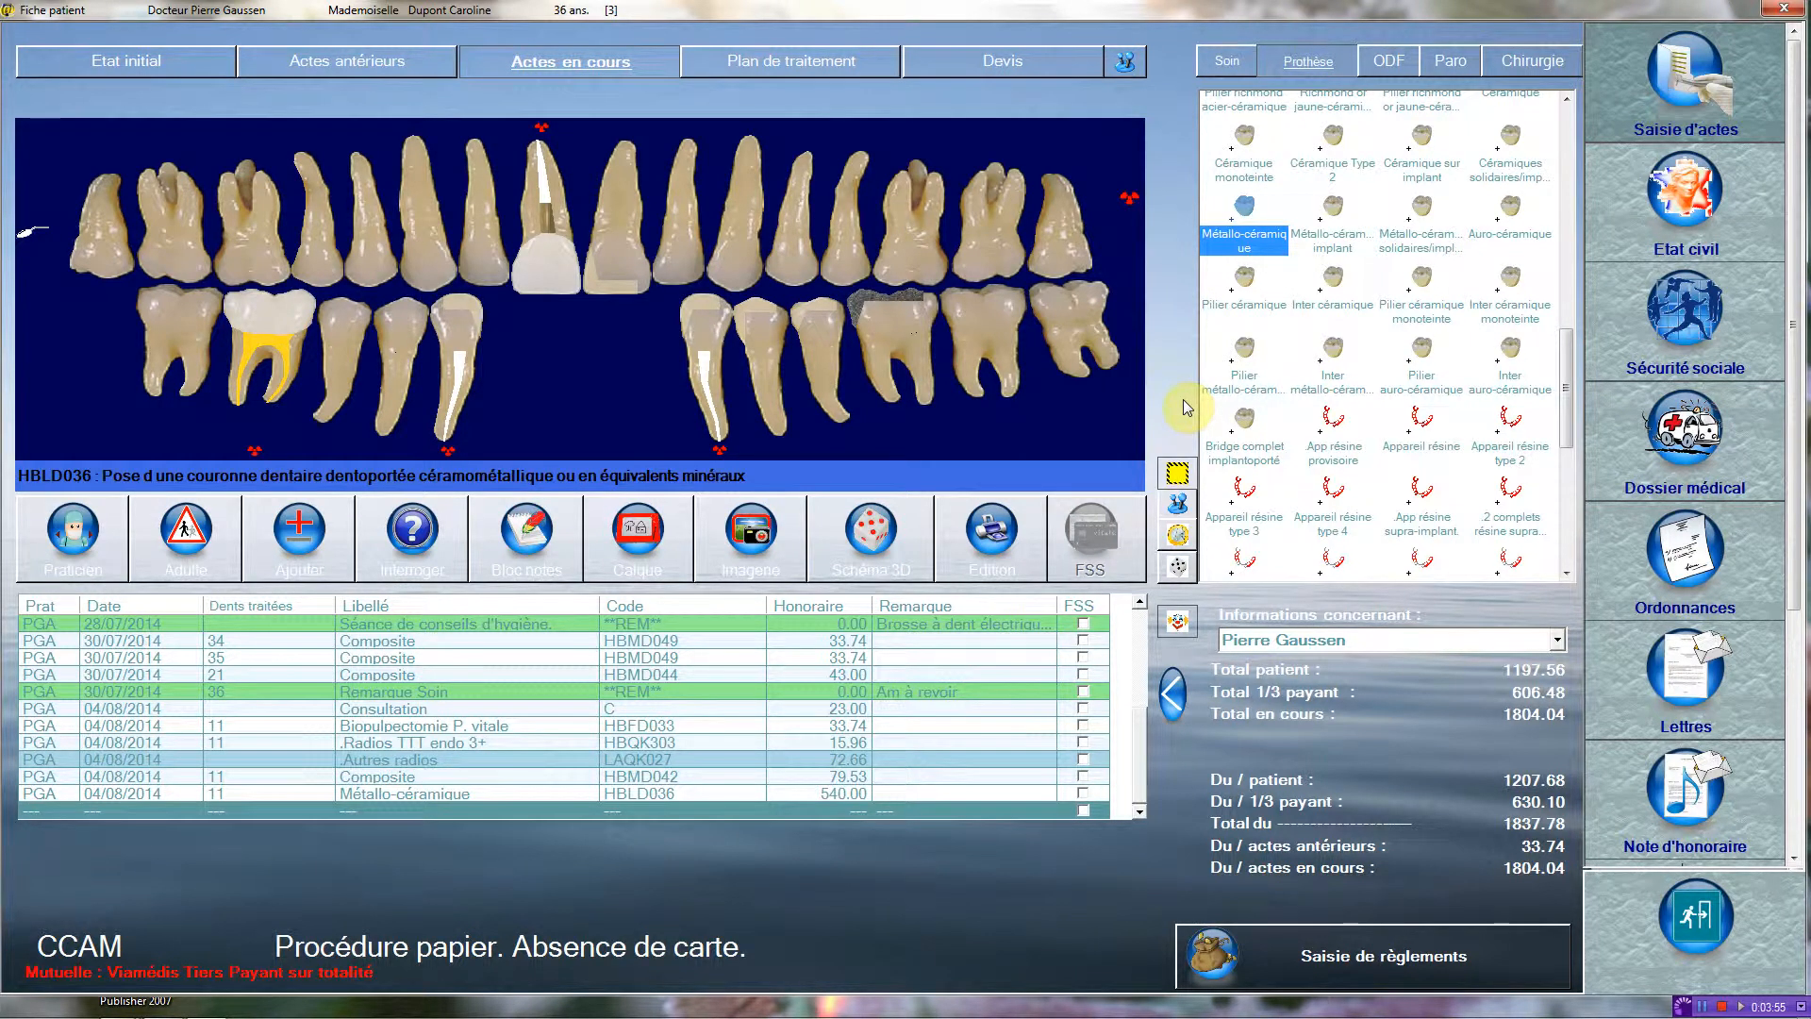
Record a metal-ceramic bridge with abutments on teeth 43 and 33 and pontics on 42, 41, 31 and 32, accepting the proposed fees.
click(1245, 354)
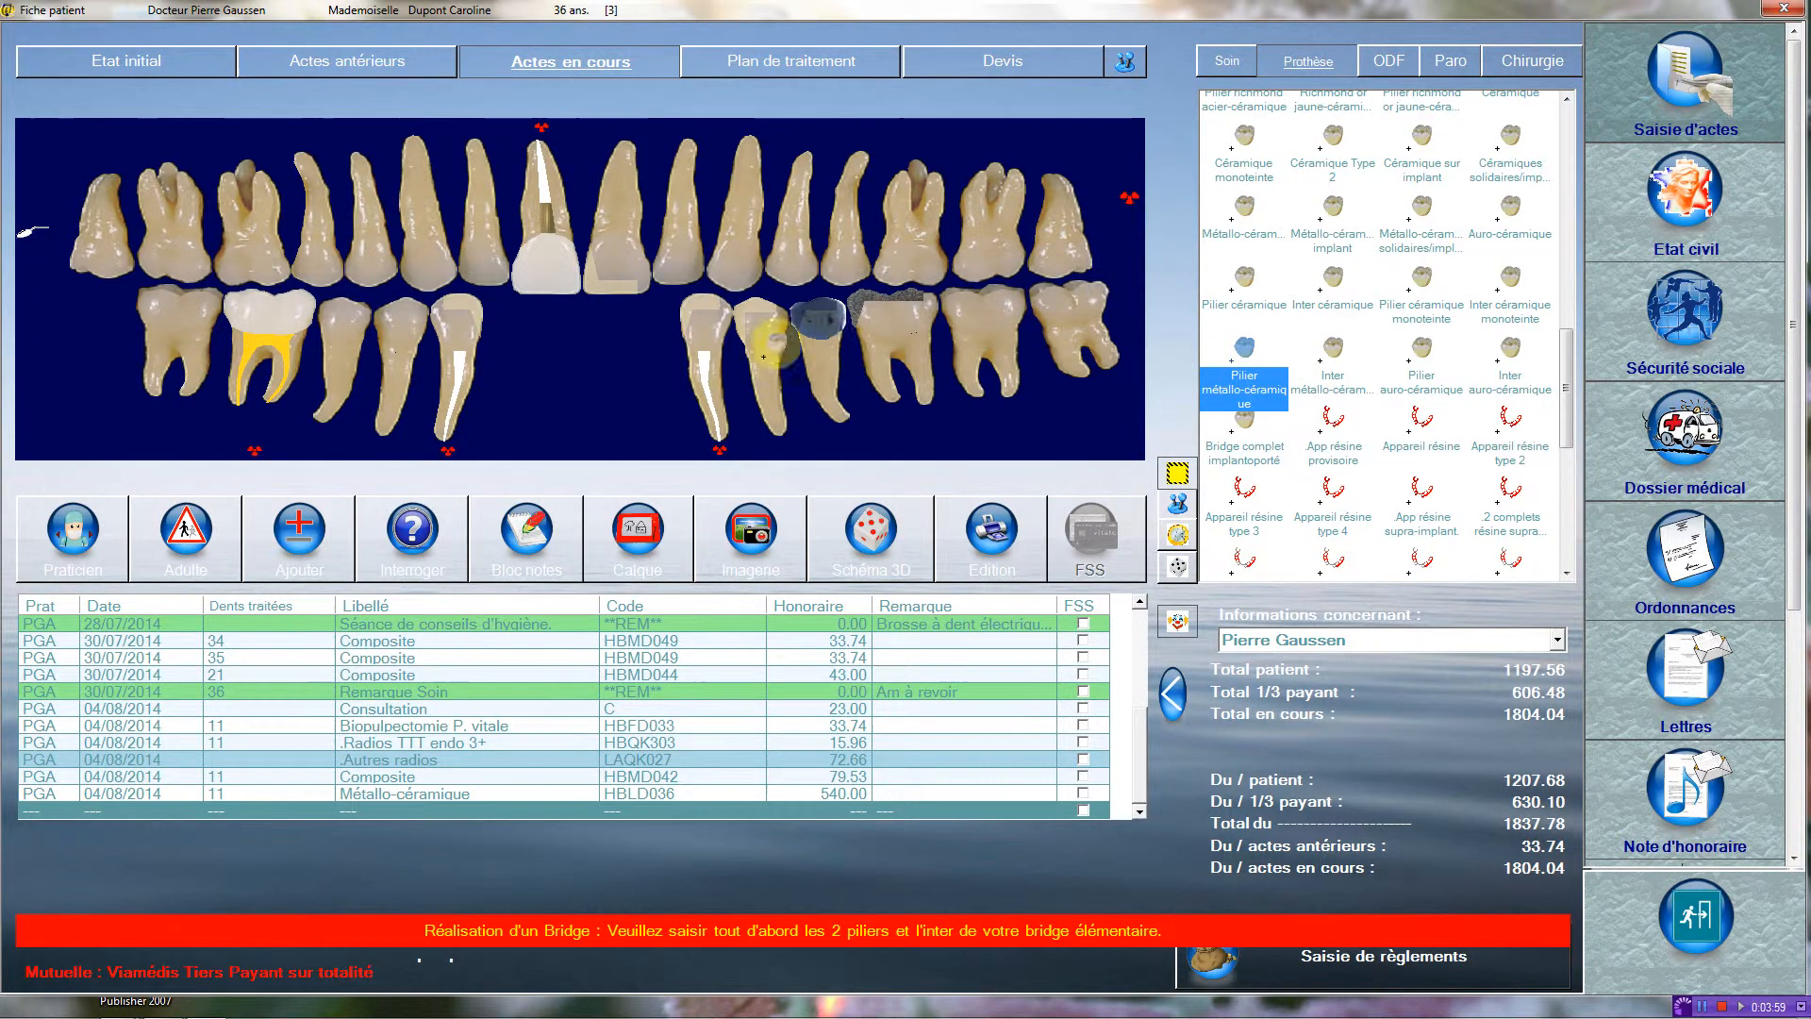
click(459, 316)
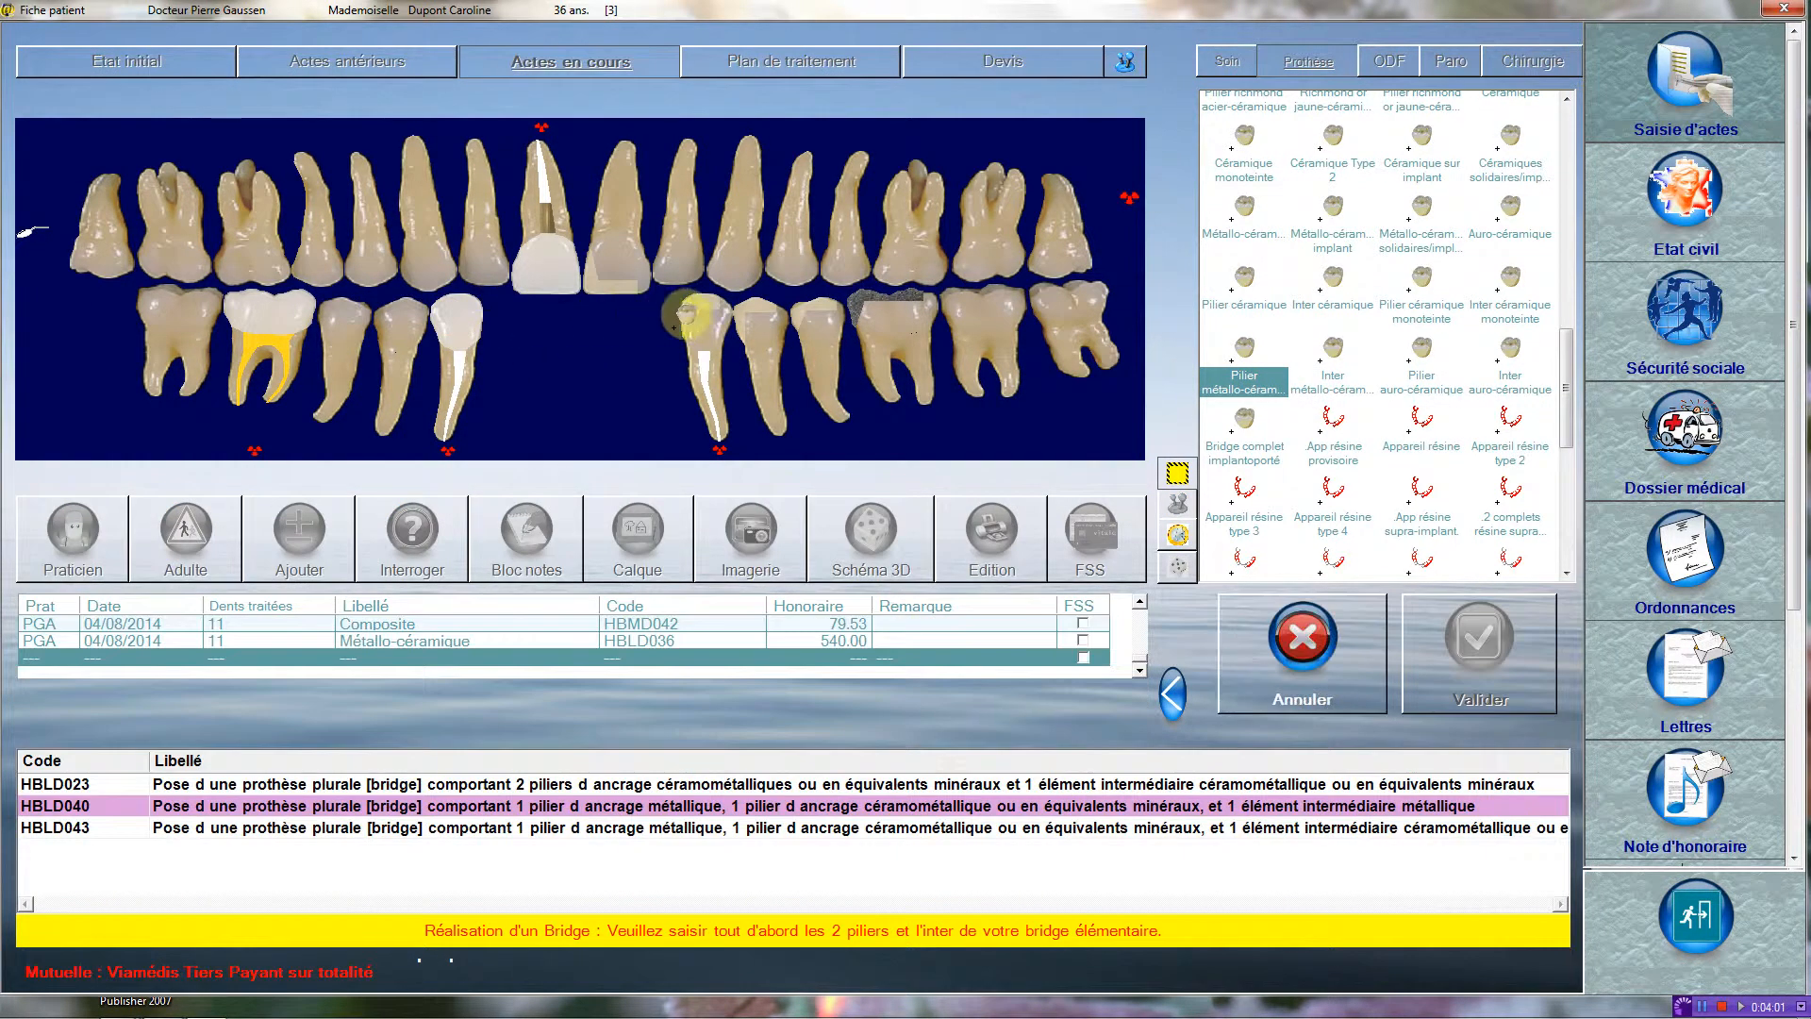
click(1336, 344)
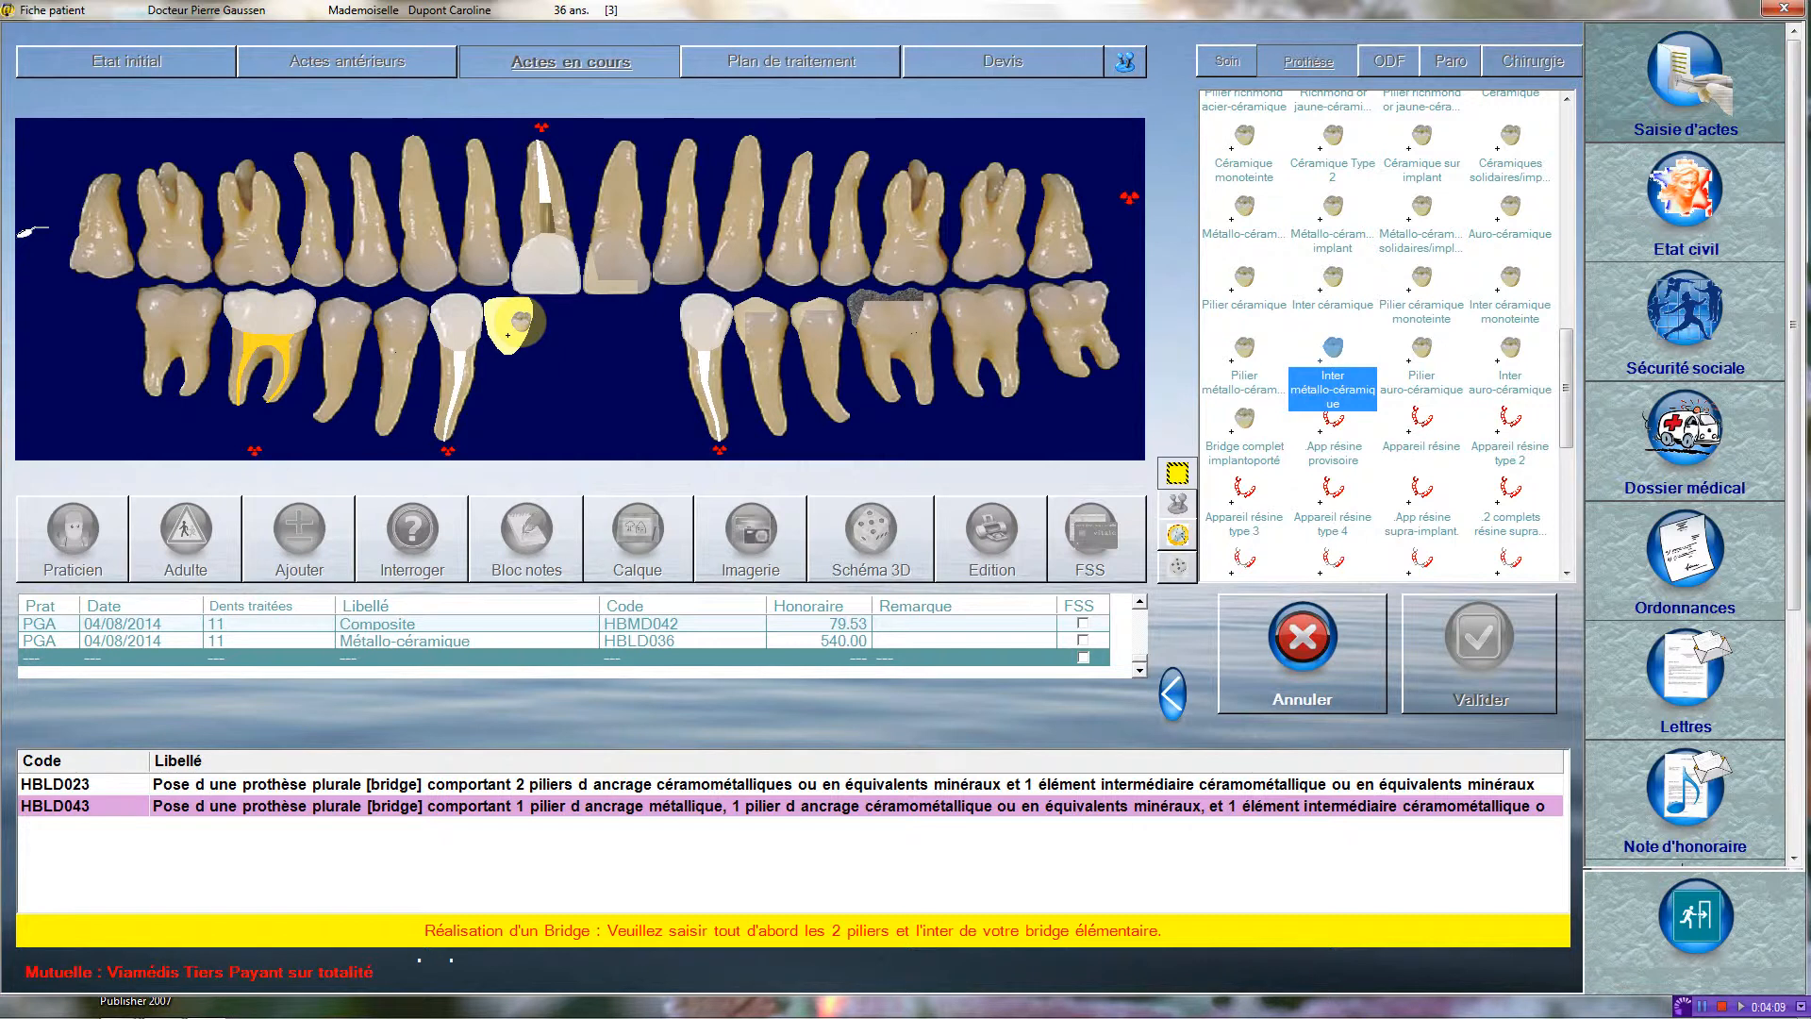
click(508, 335)
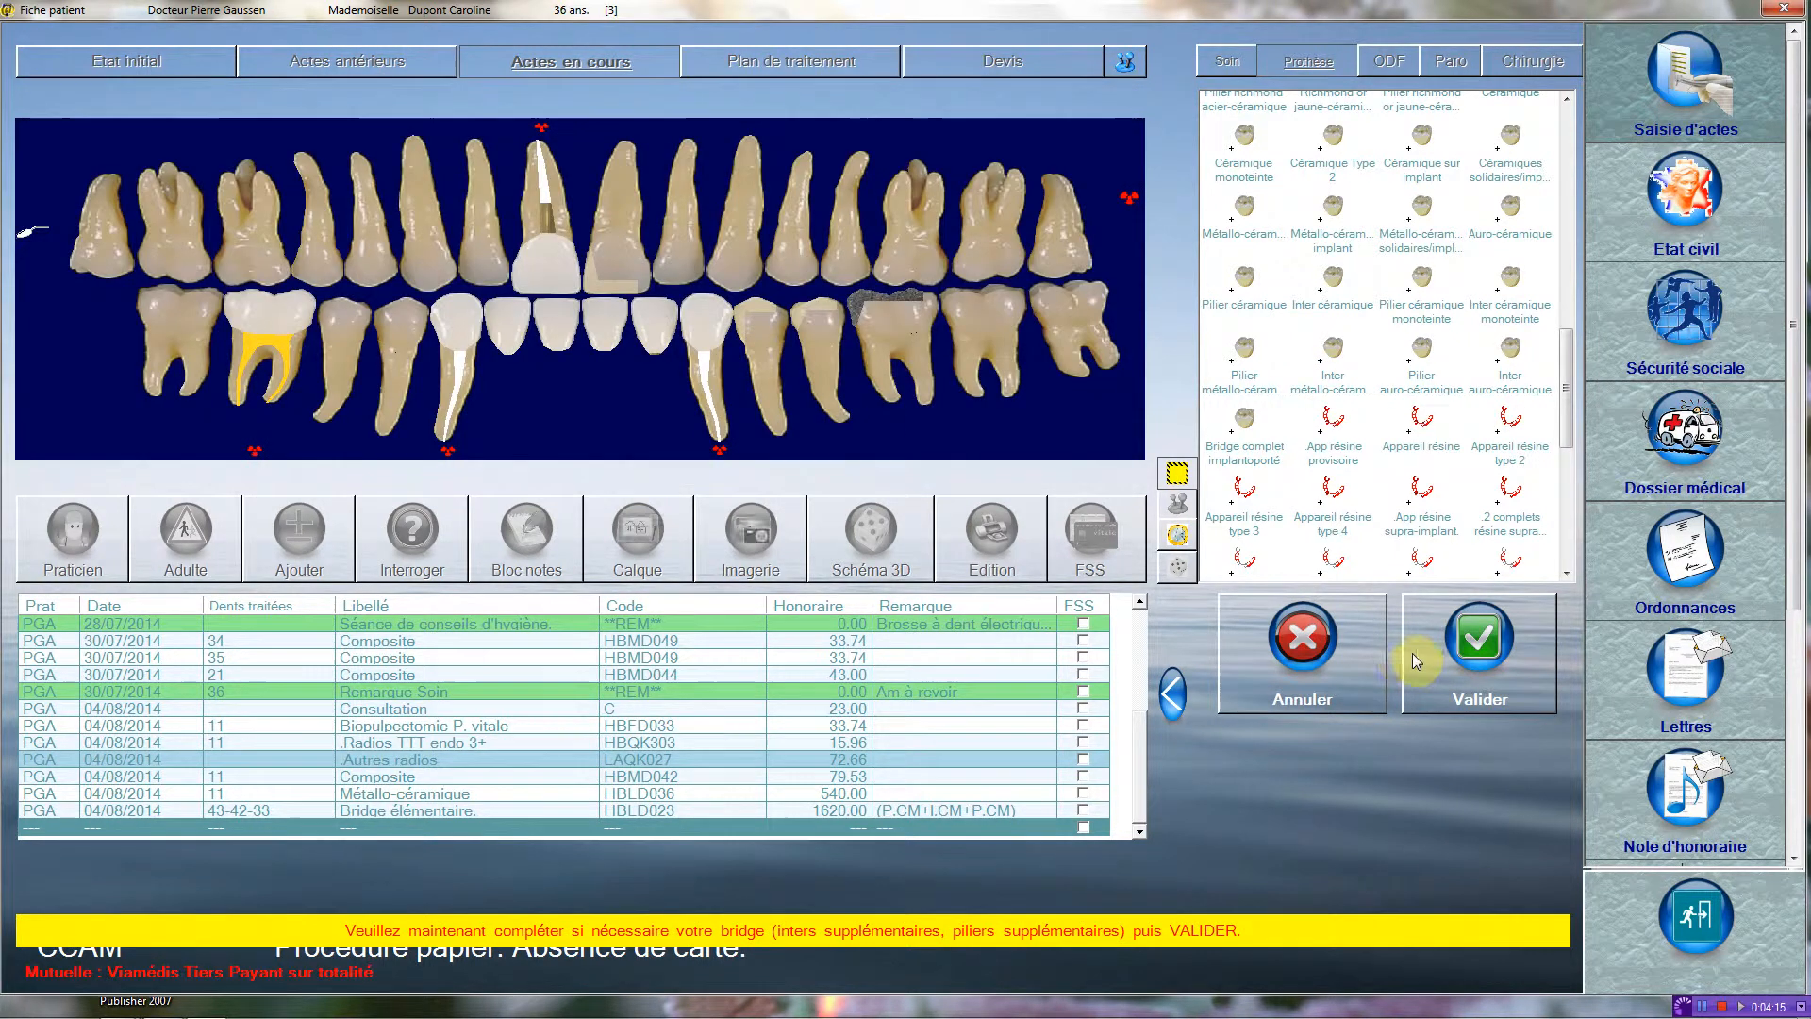
click(1463, 657)
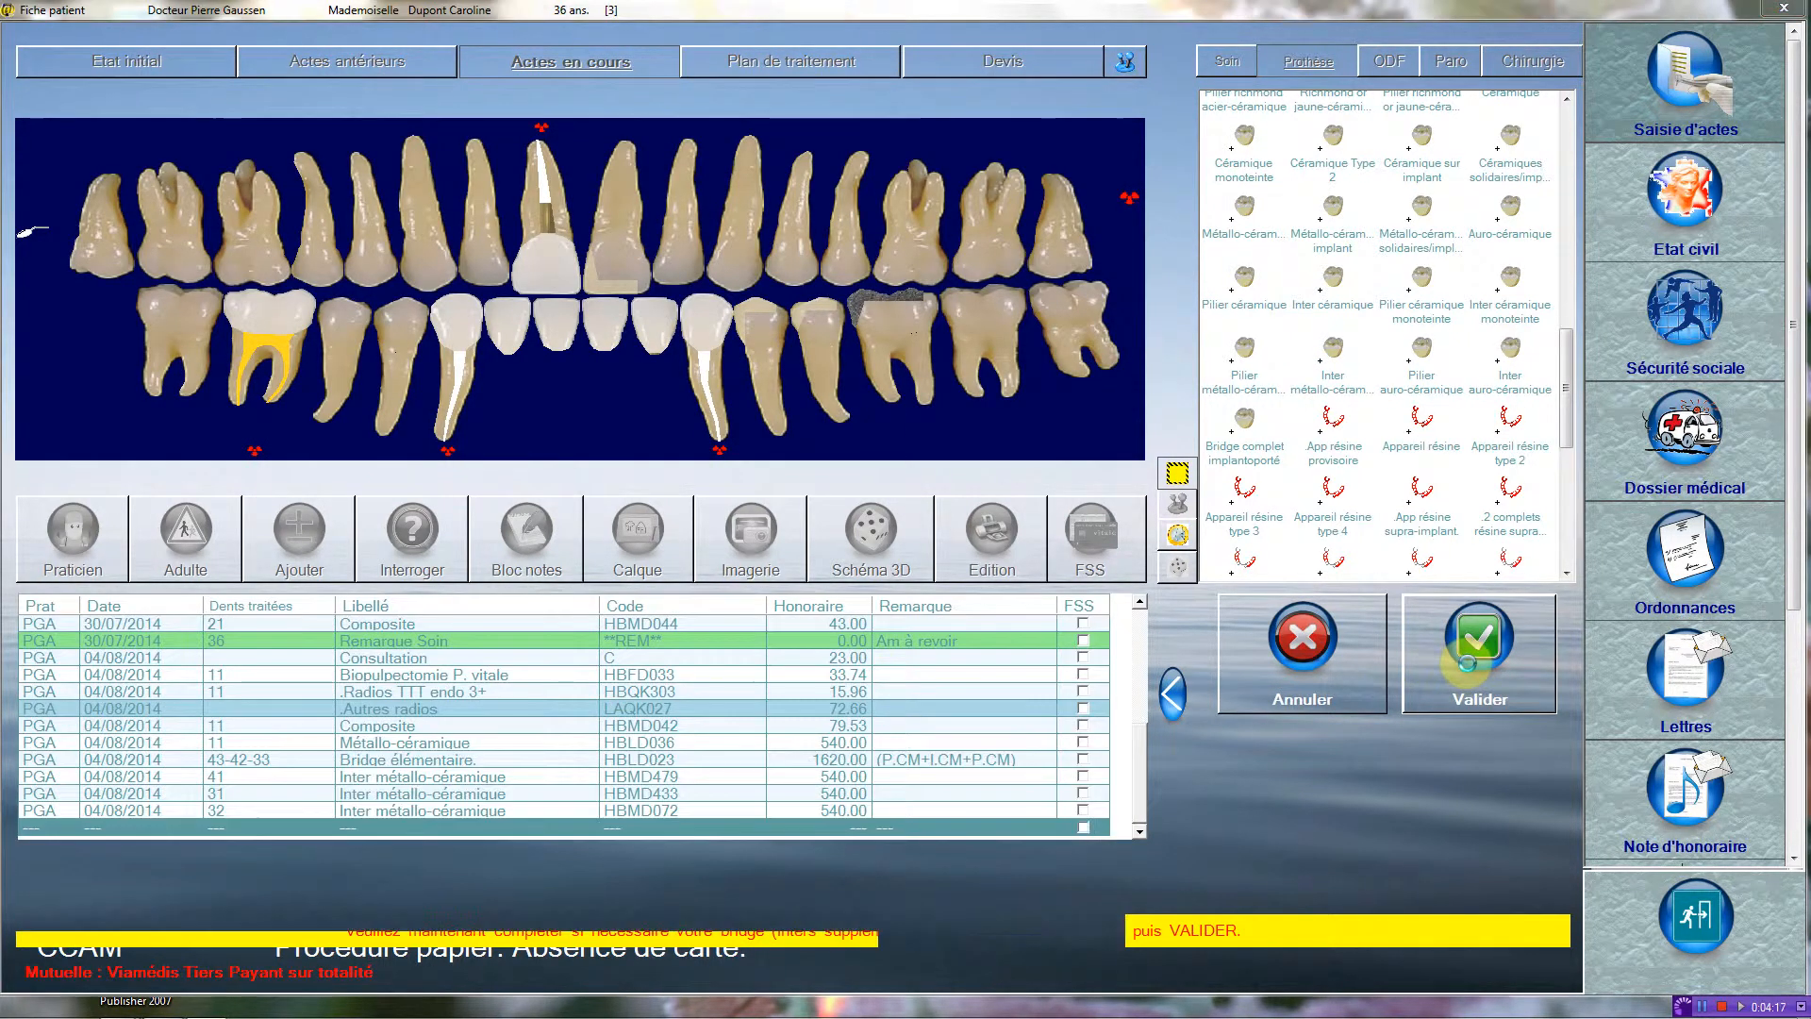
click(1468, 664)
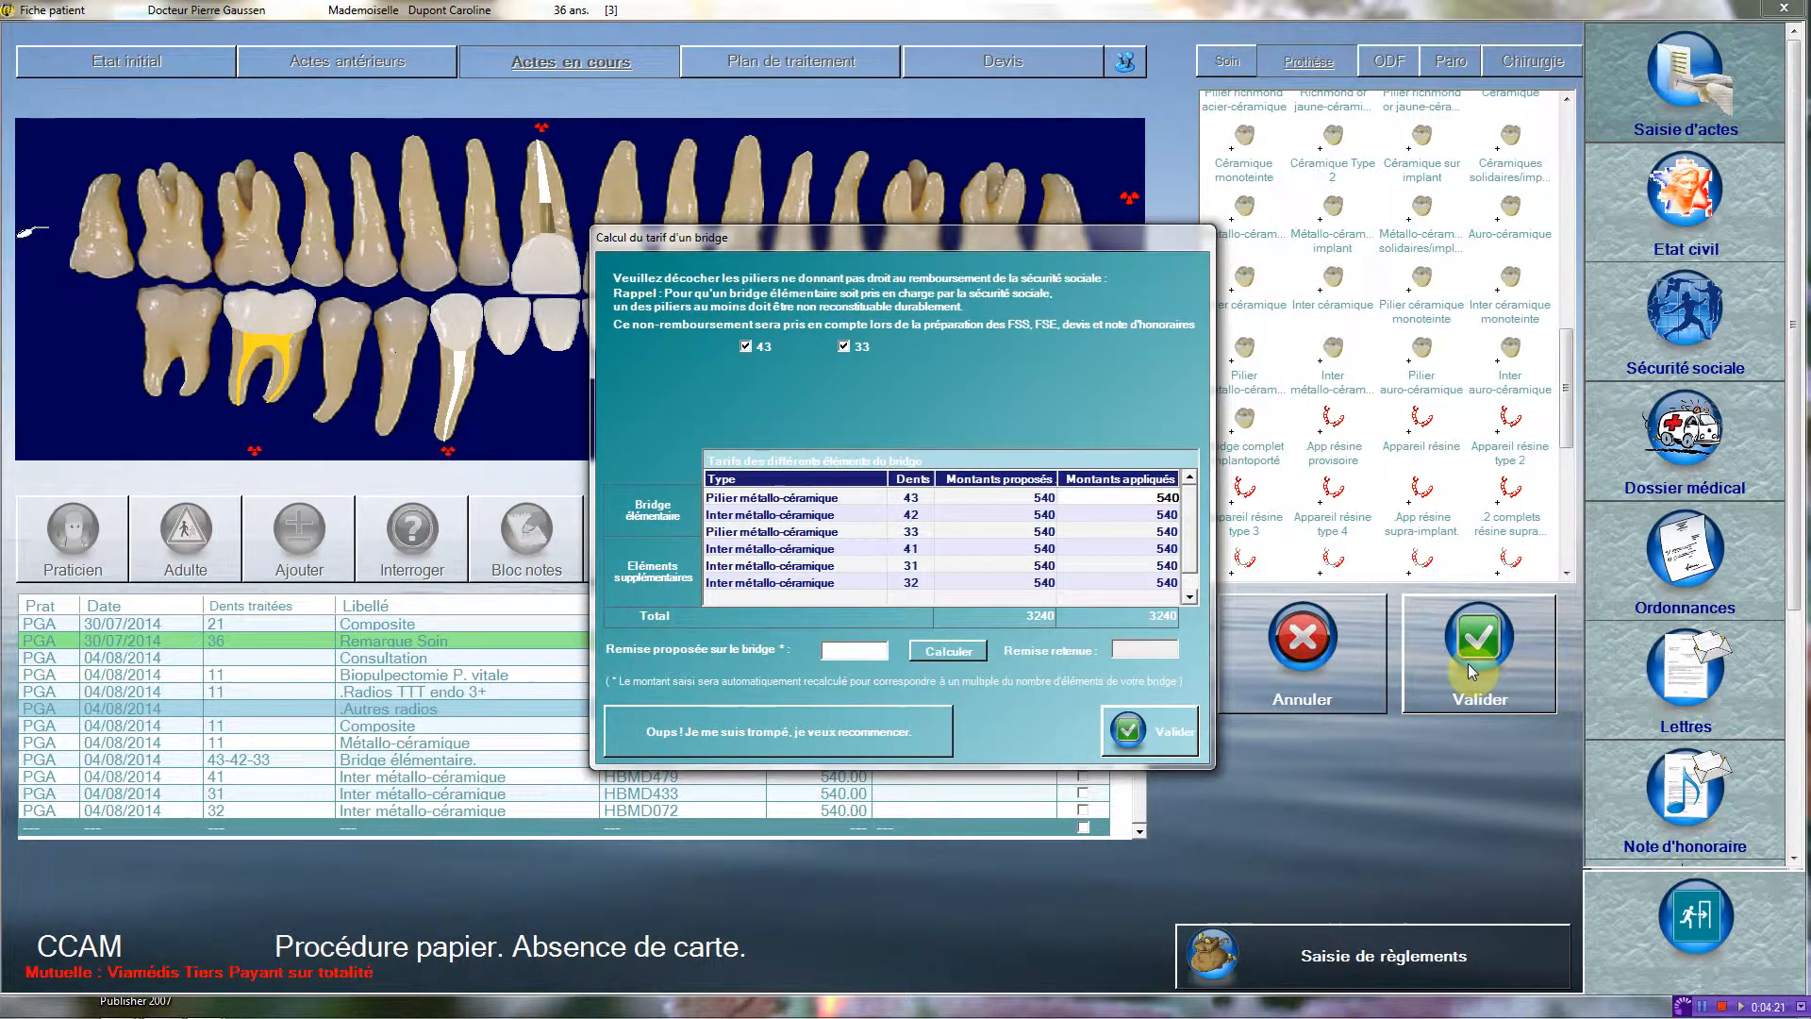
click(1163, 732)
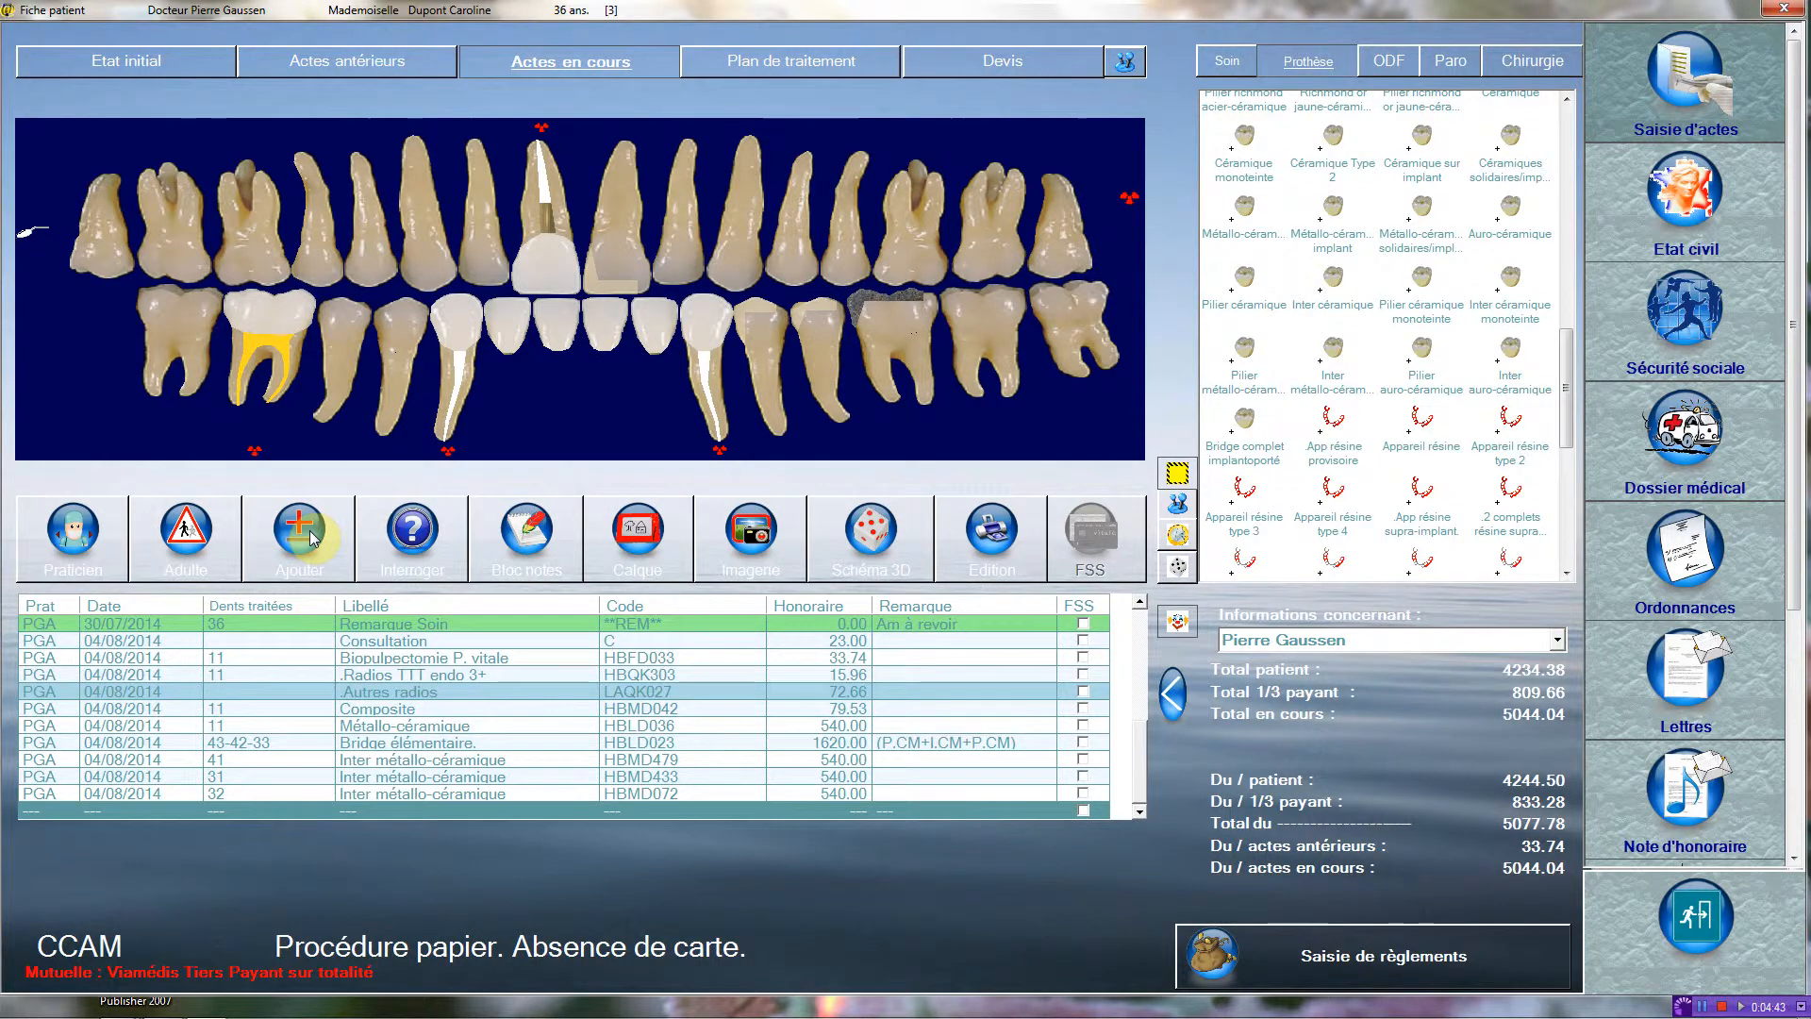
Delete the Bridge élémentaire act recorded on teeth 43-42-33.
click(422, 746)
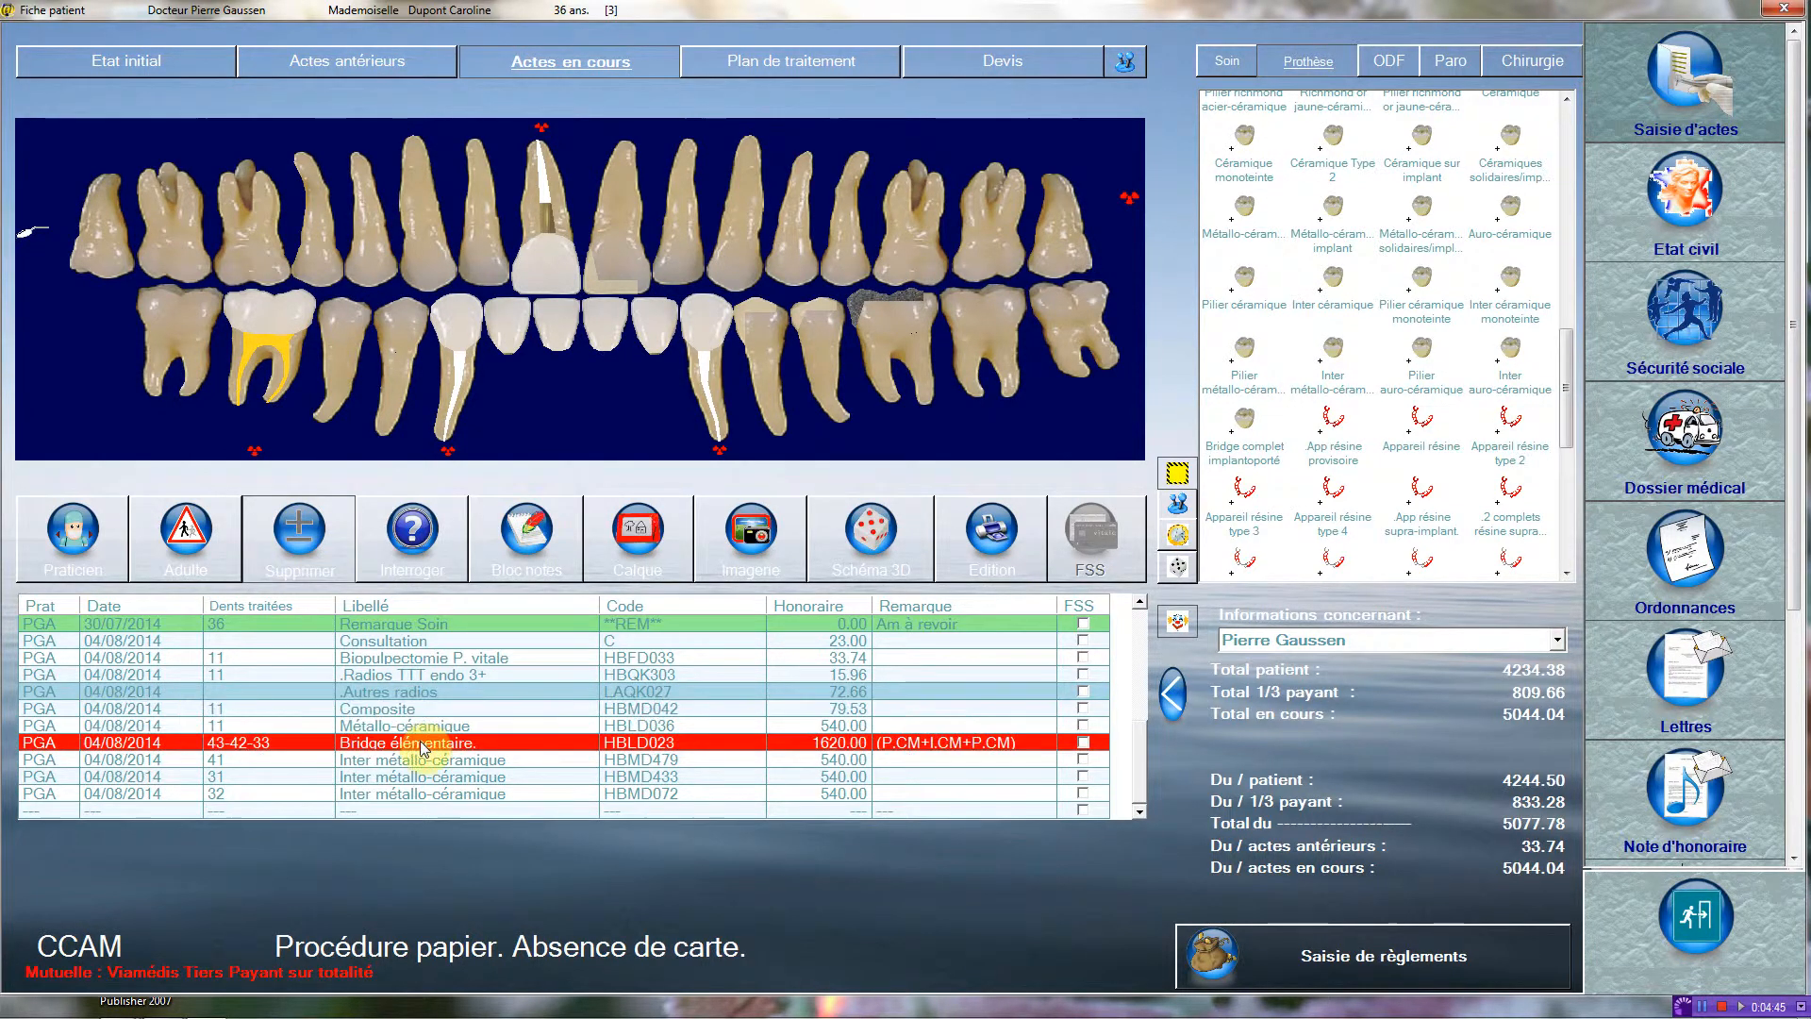
click(425, 748)
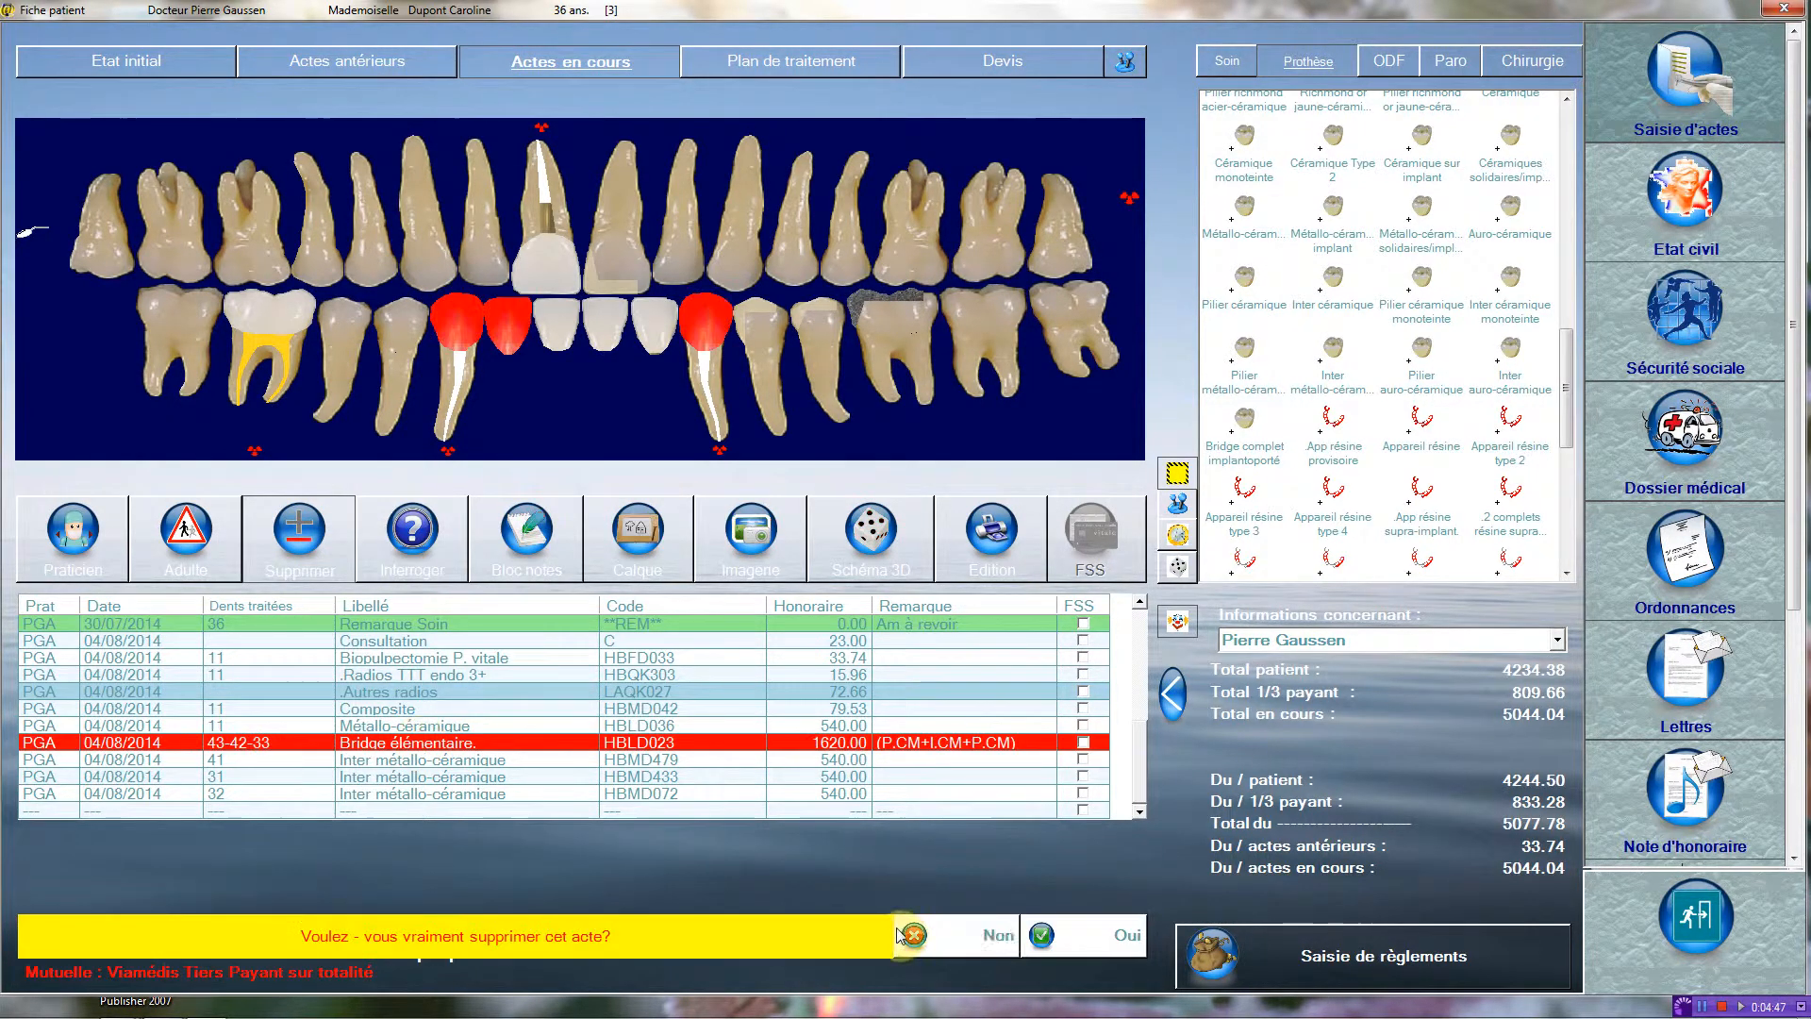
click(1081, 943)
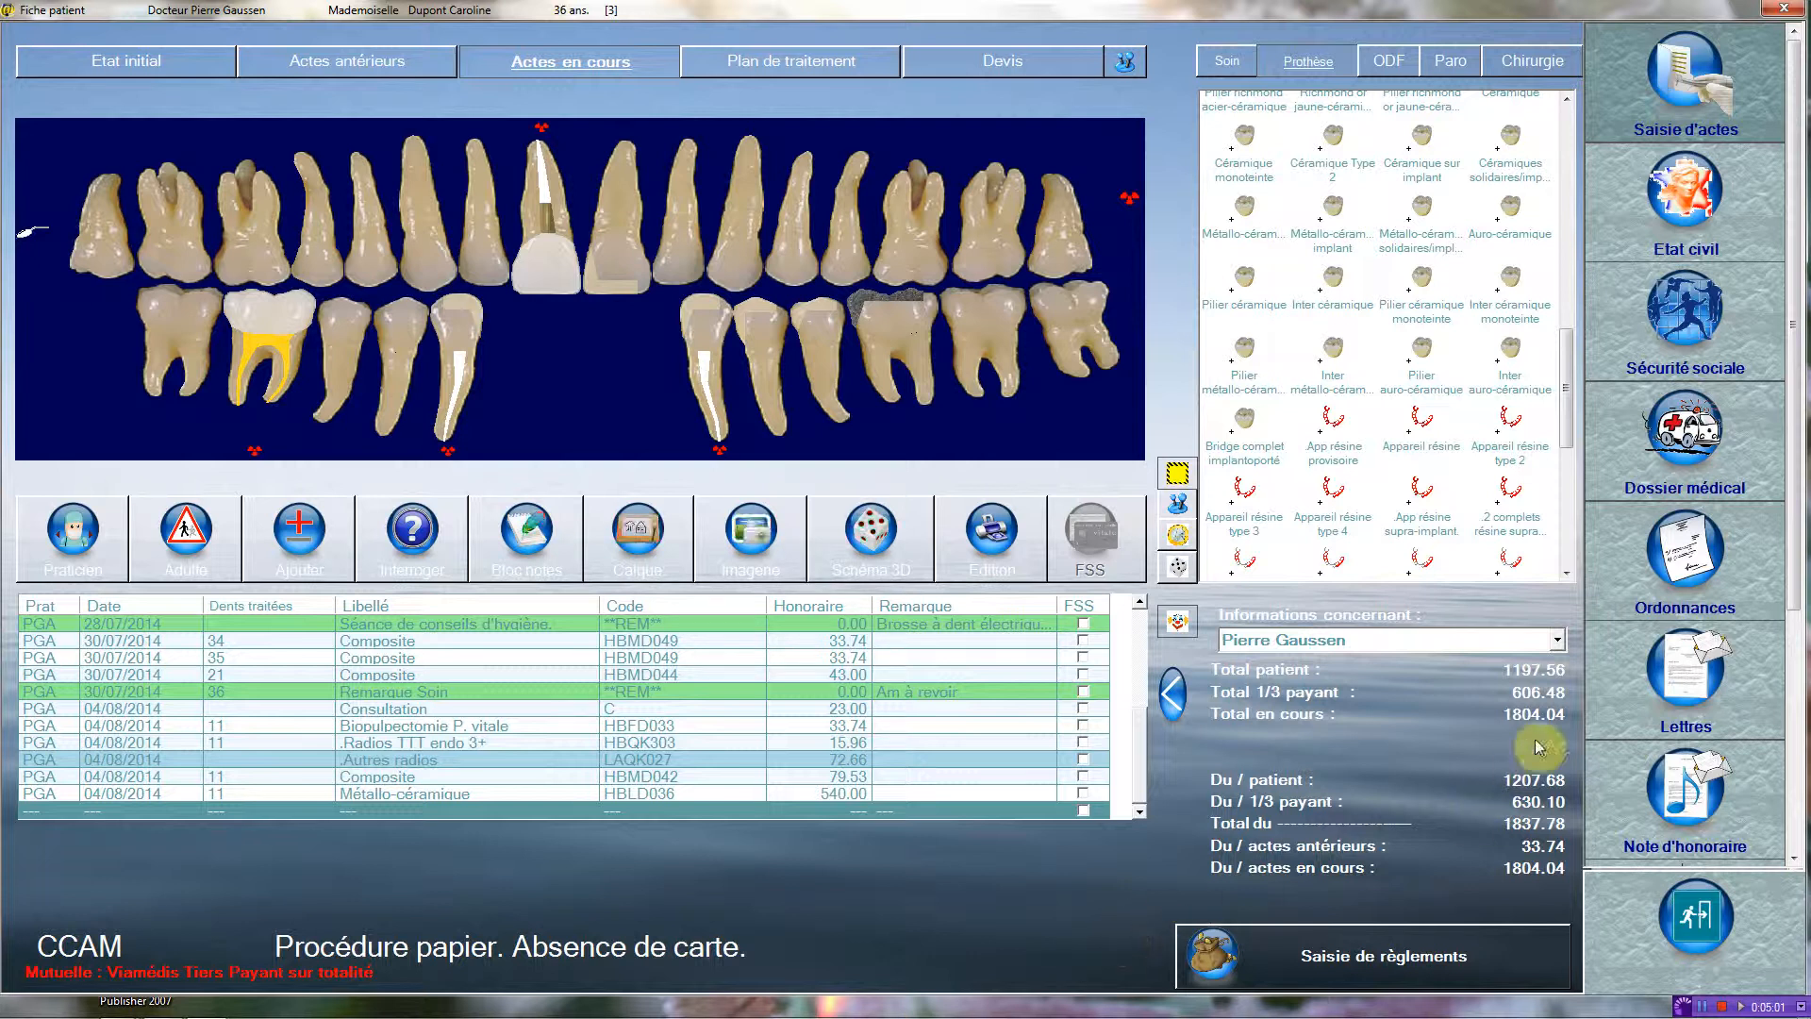
Record an Attachement coronoradiculaire (HBLD008) on tooth 43.
drag(1566, 407, 1586, 179)
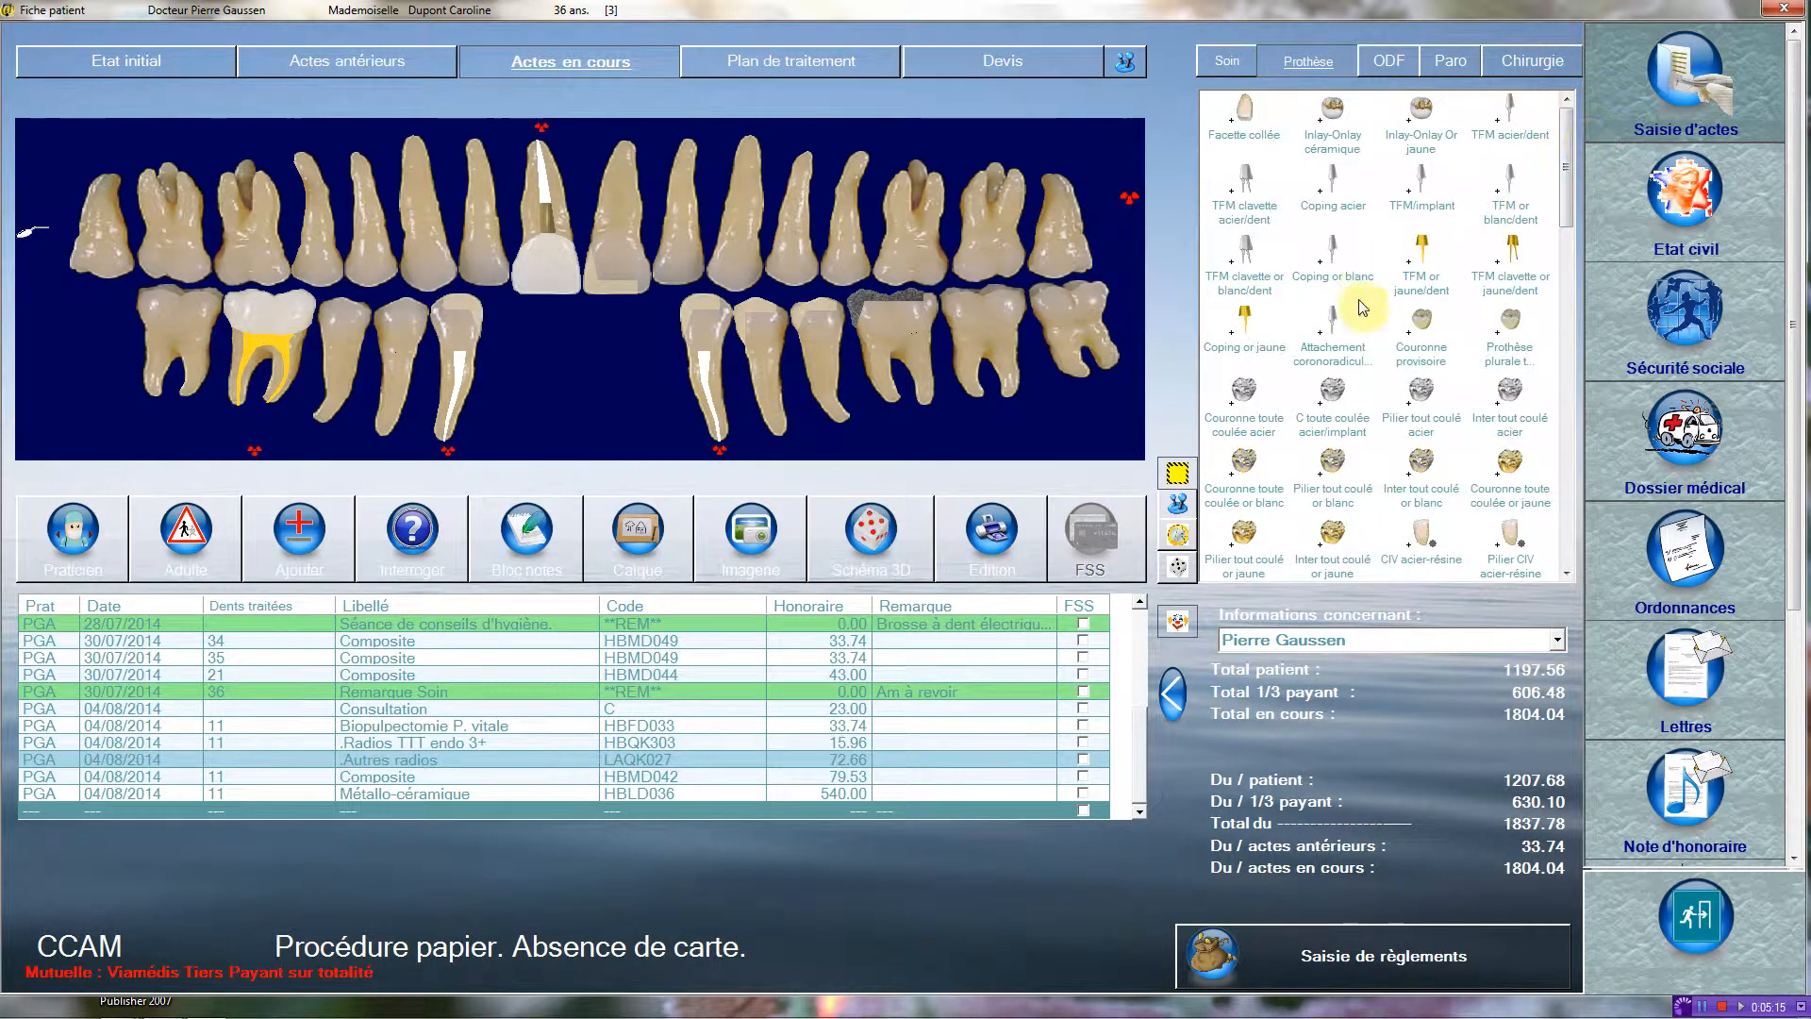
click(1333, 320)
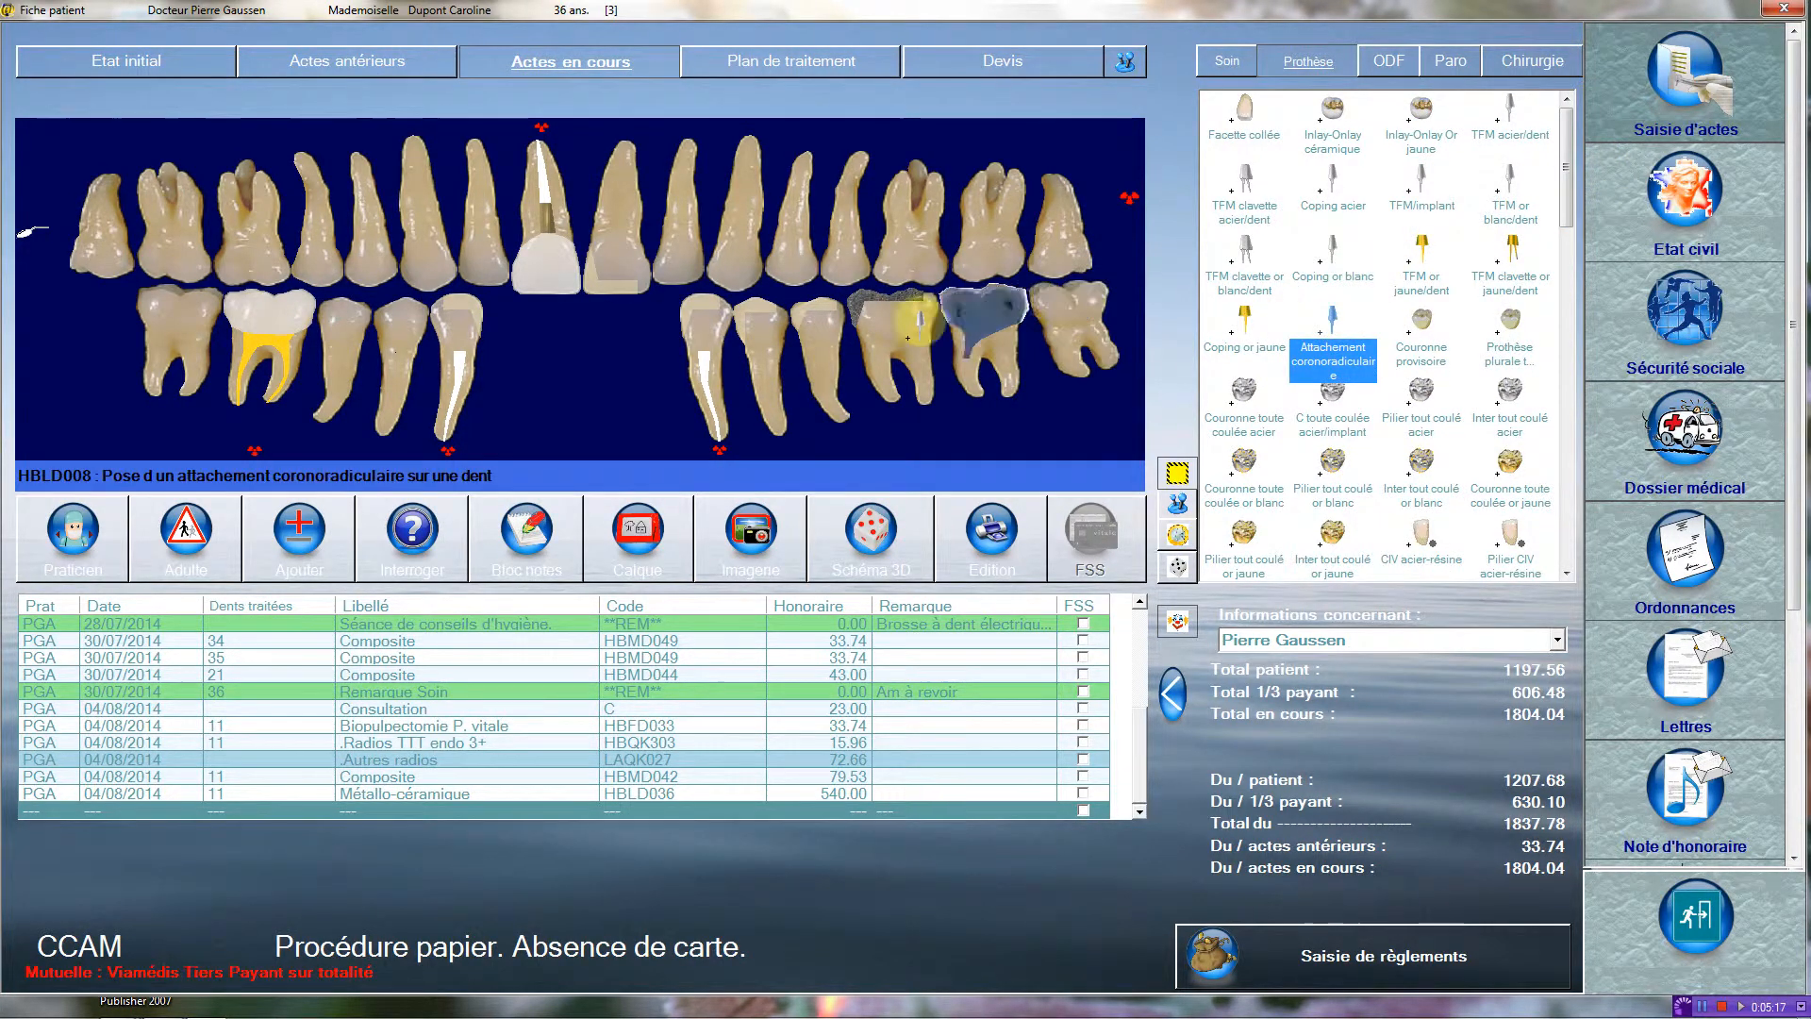
click(458, 326)
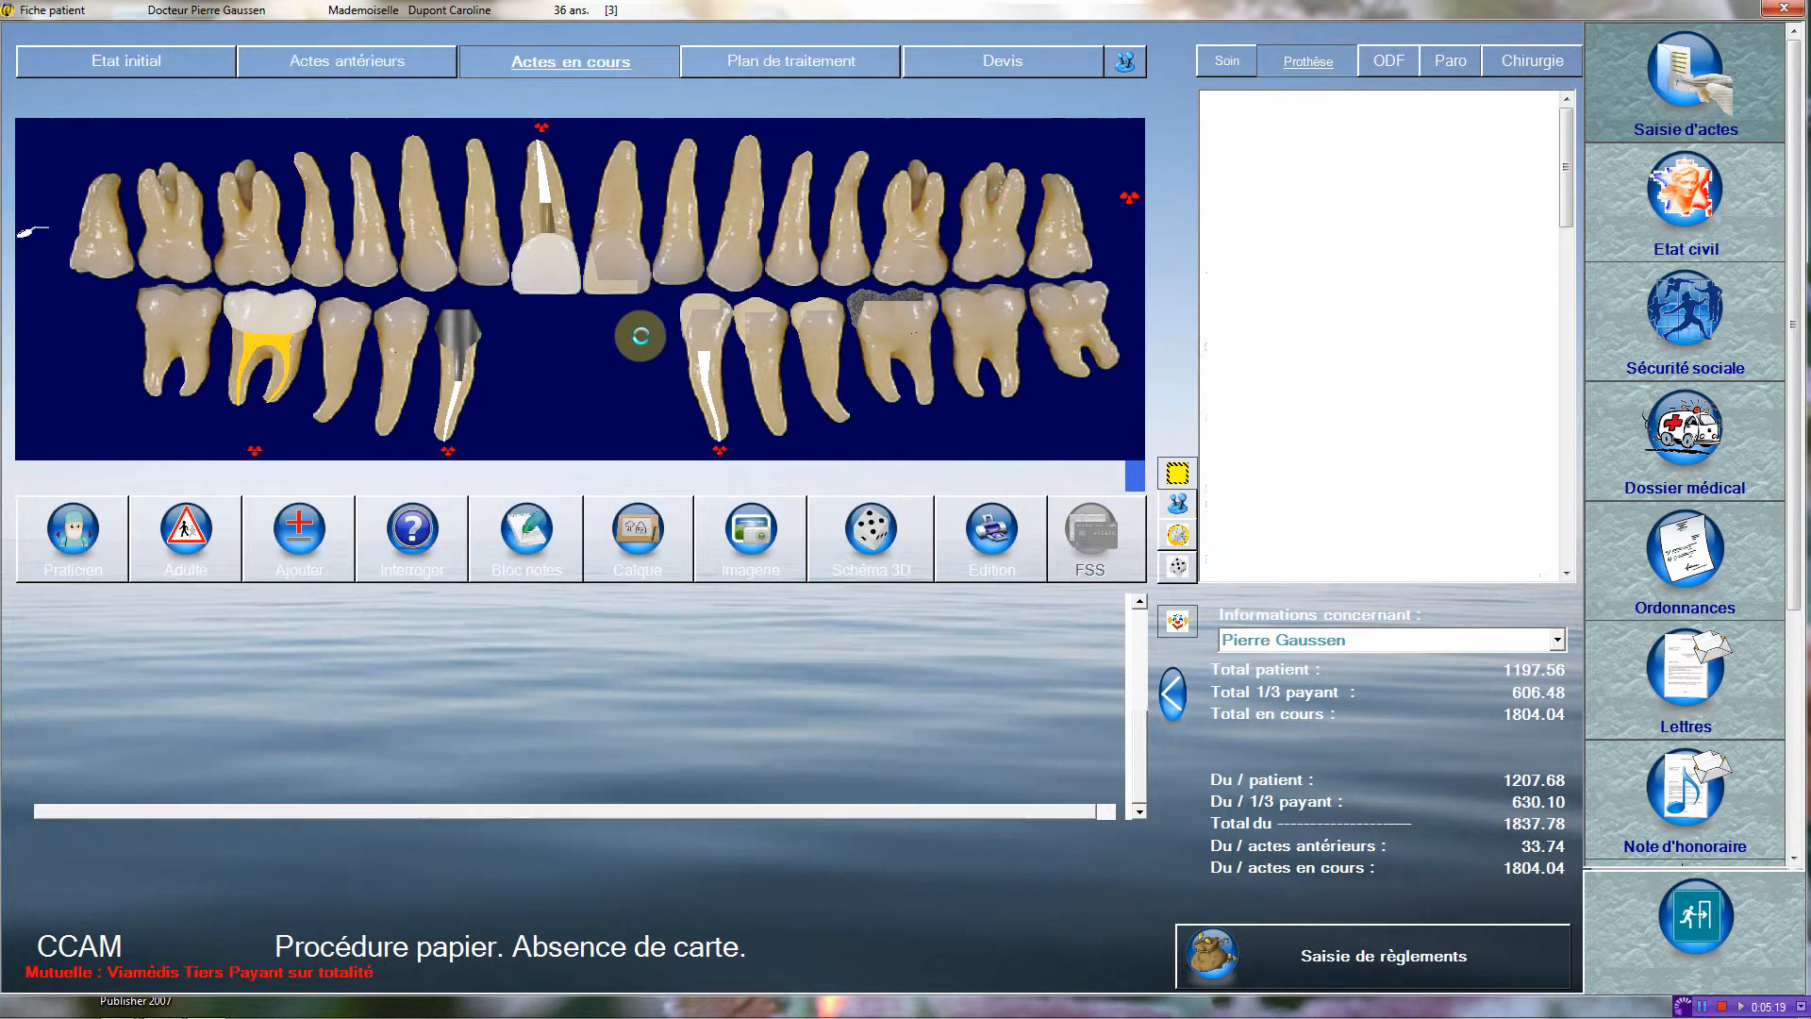
Record an Attachement coronoradiculaire (HBLD008) on tooth 33 and a six-tooth Appareil résine (HBLD371) spanning teeth 43 to 33.
click(712, 330)
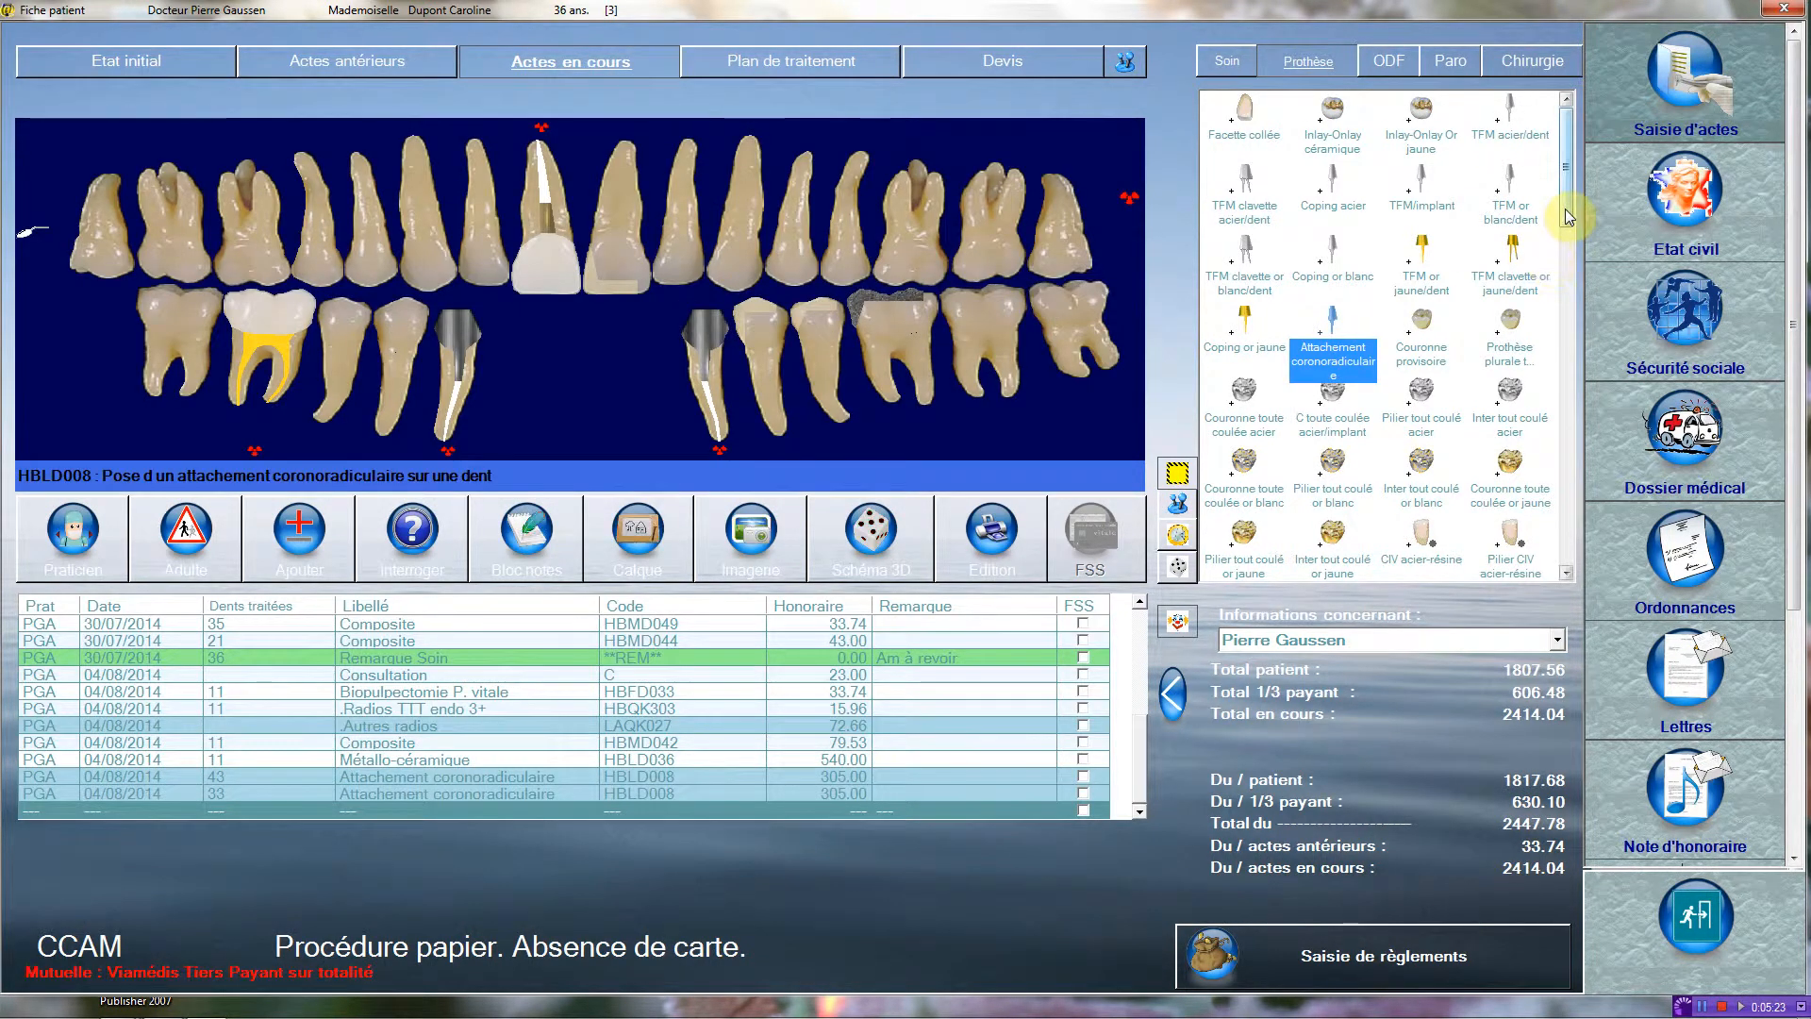
drag(1565, 210, 1566, 448)
drag(1421, 349, 724, 305)
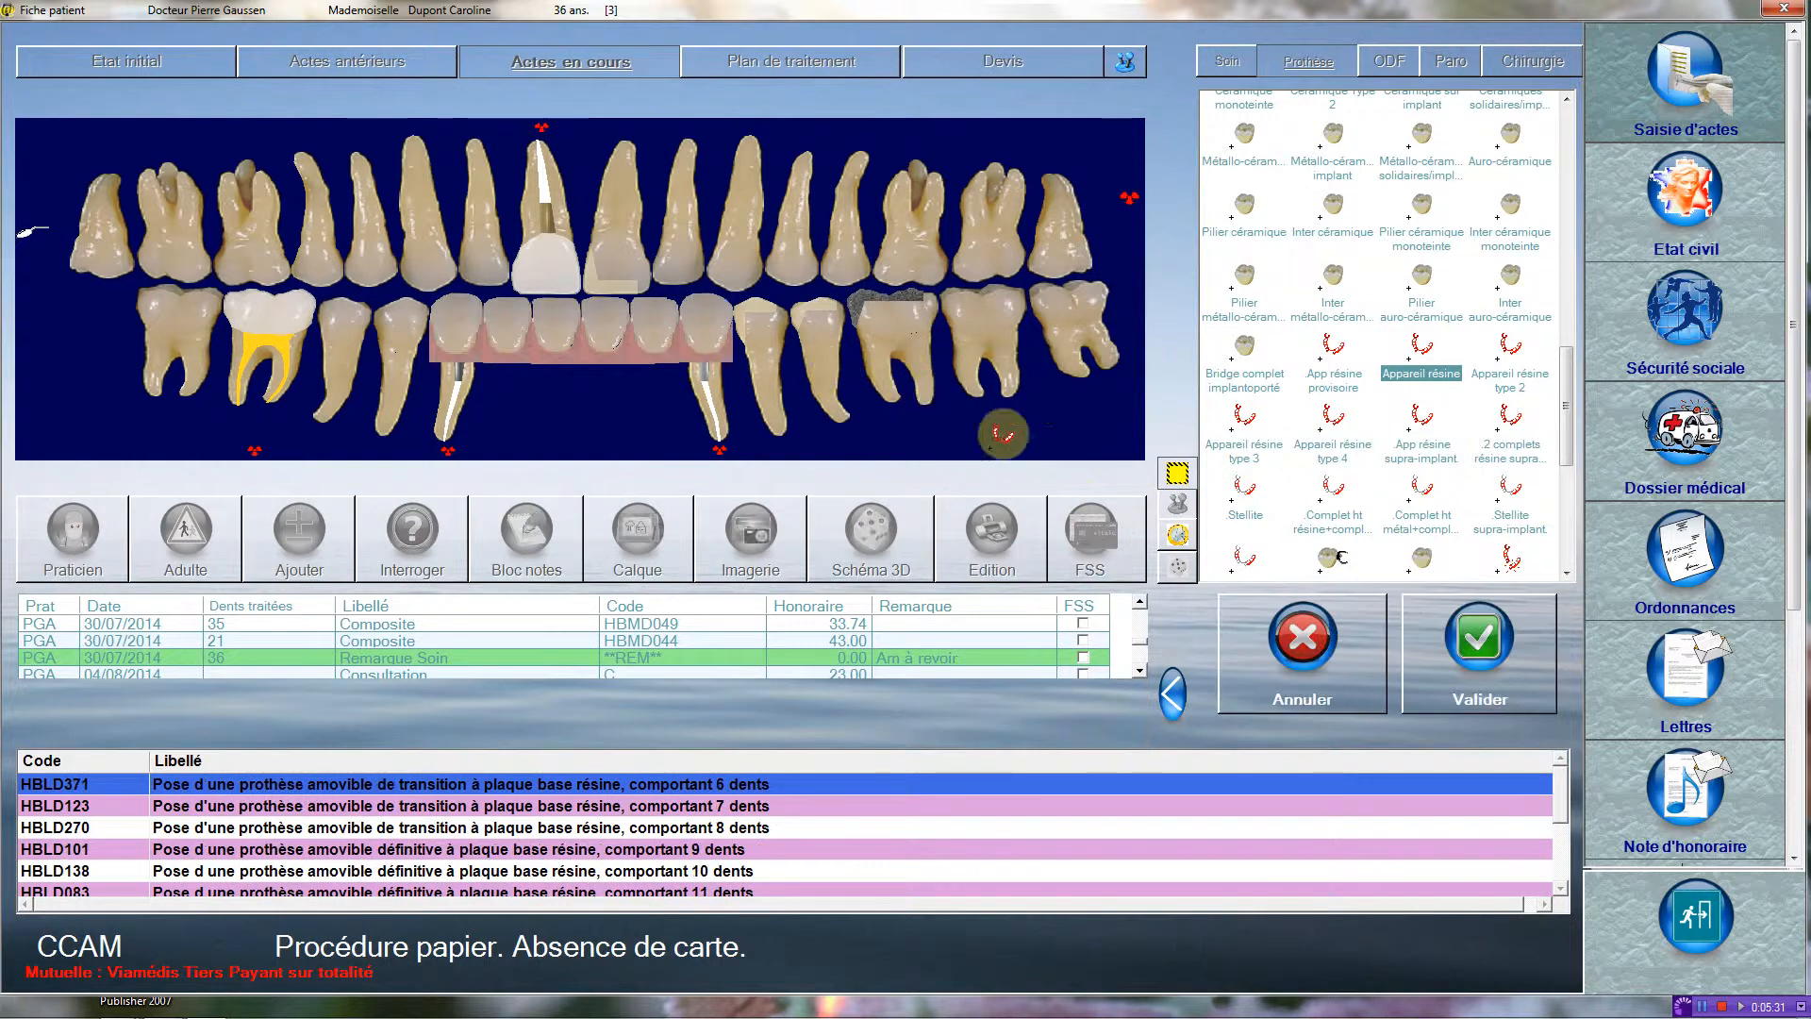
click(1475, 641)
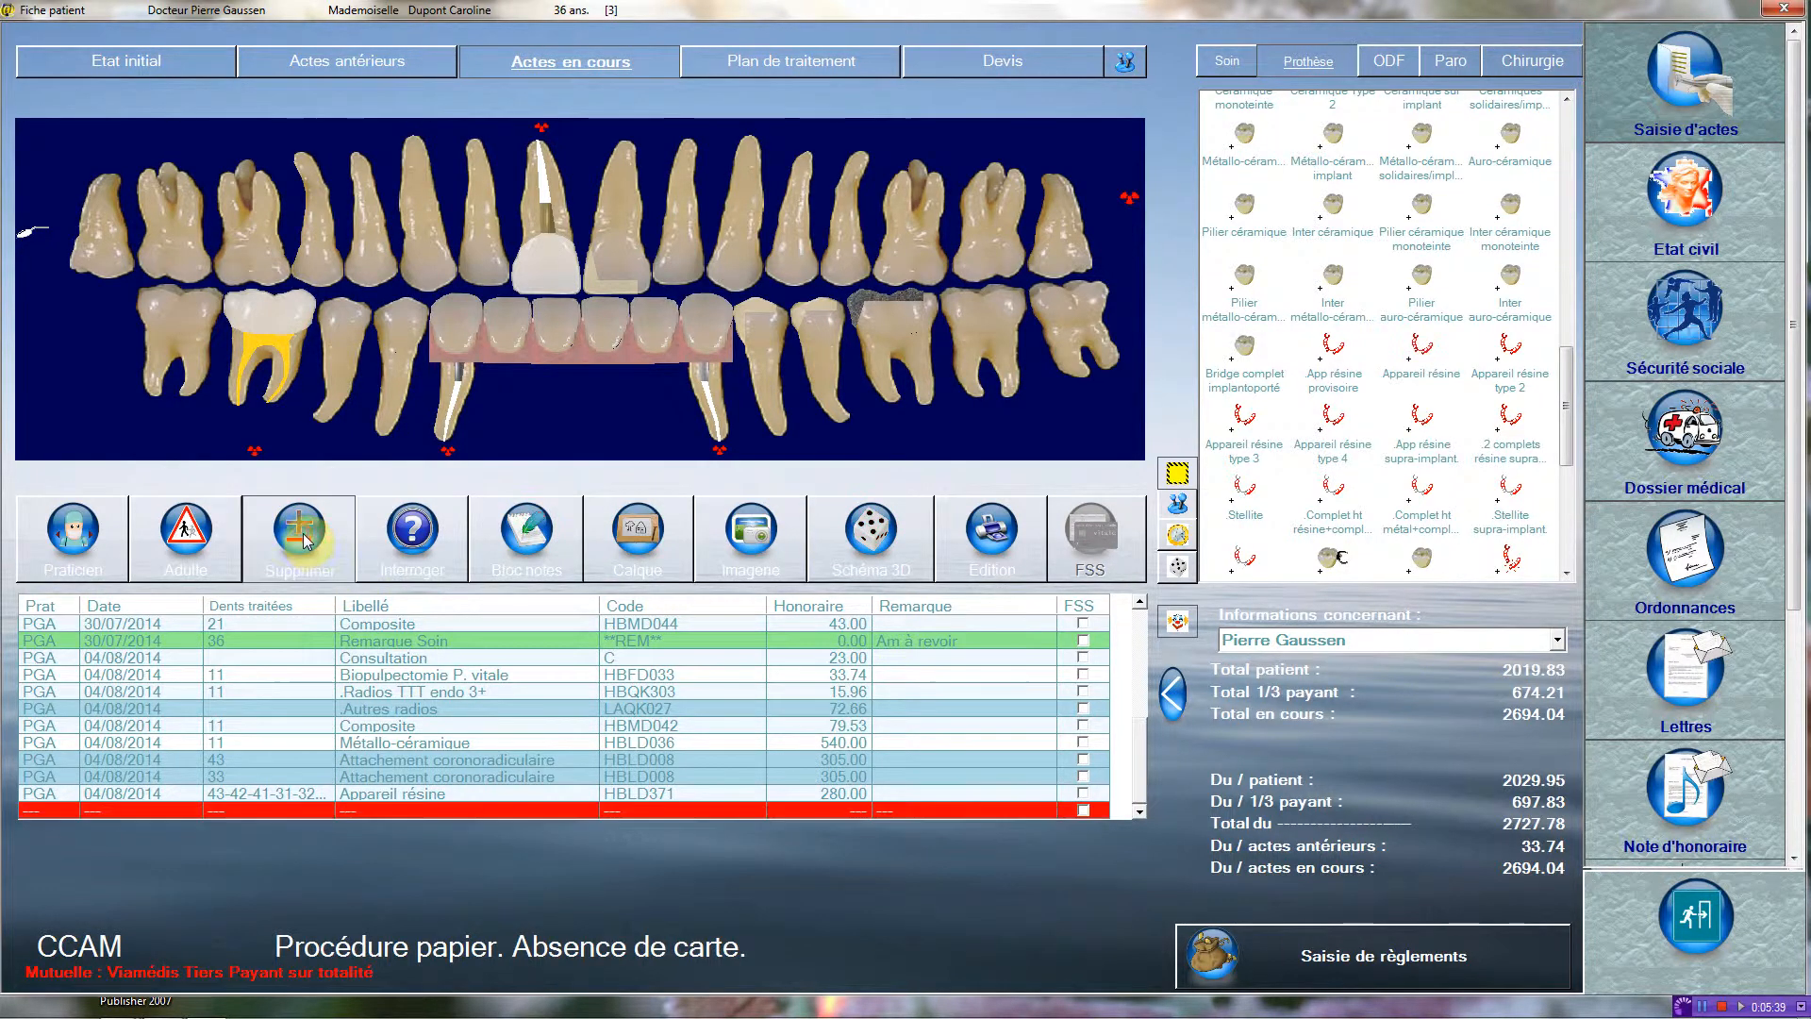
Delete the Appareil résine act and both Attachement coronoradiculaire acts on teeth 43 and 33 from the current acts.
click(395, 795)
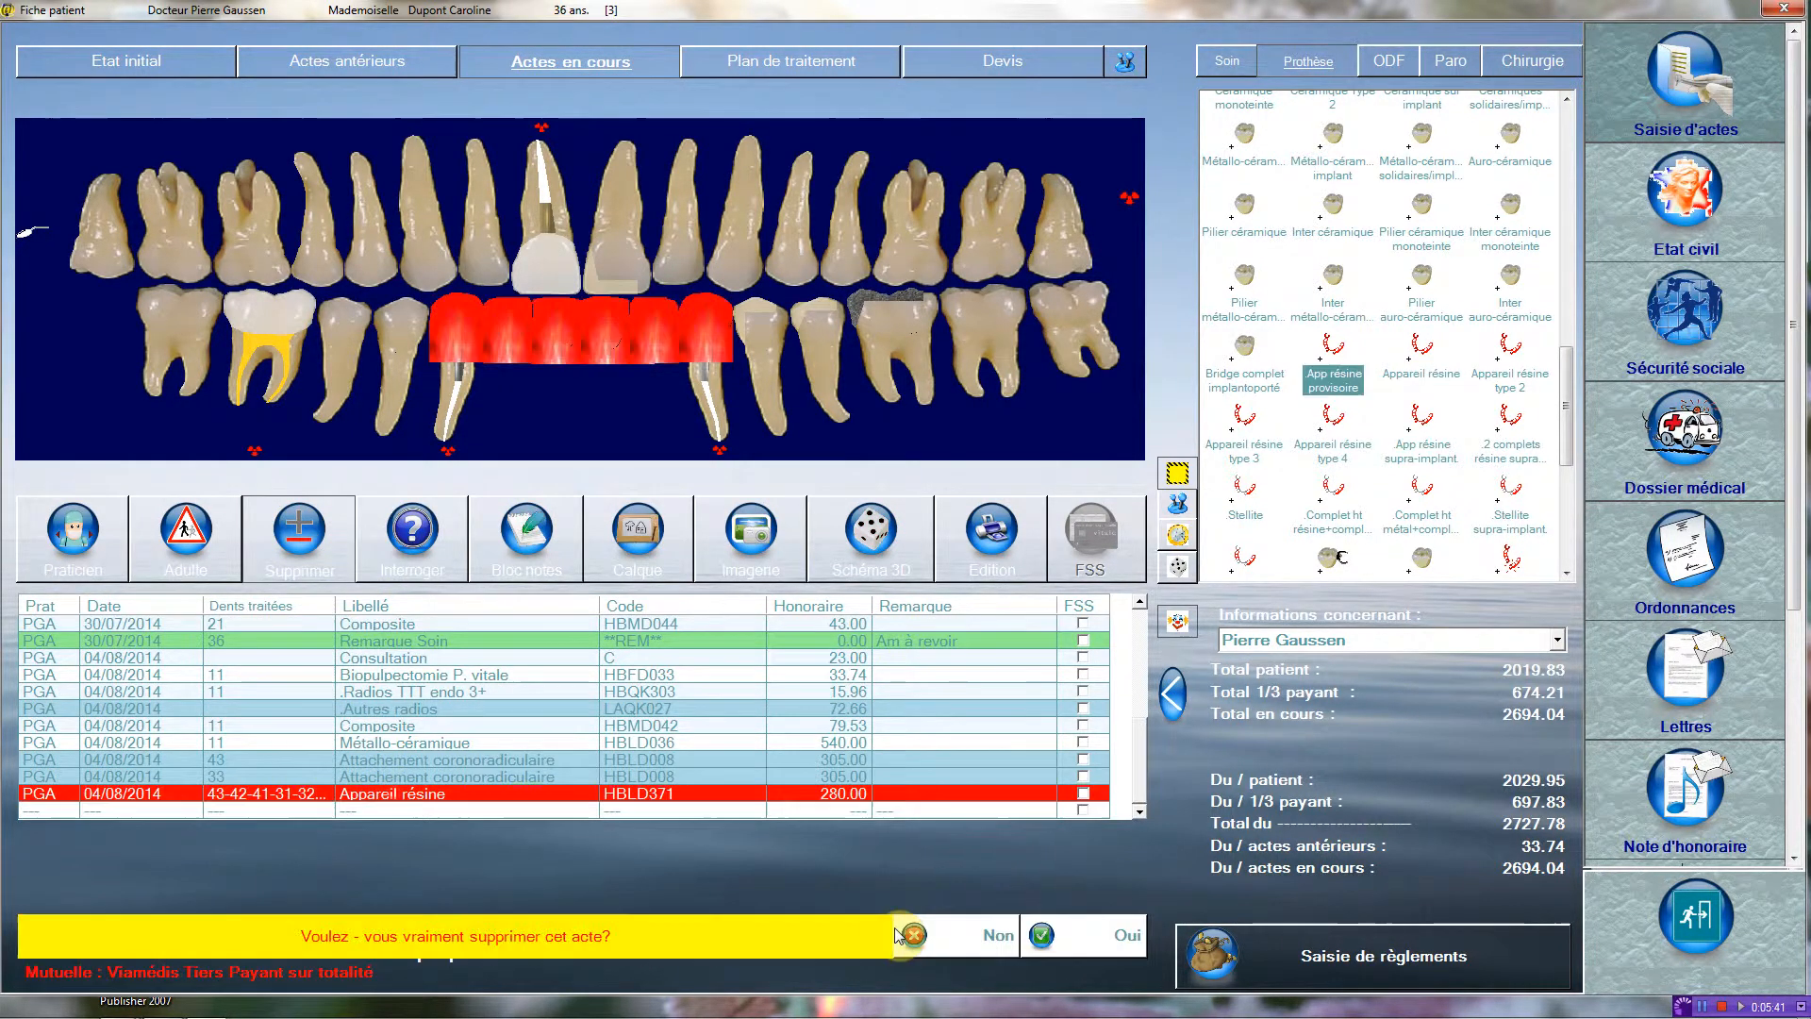
click(1058, 933)
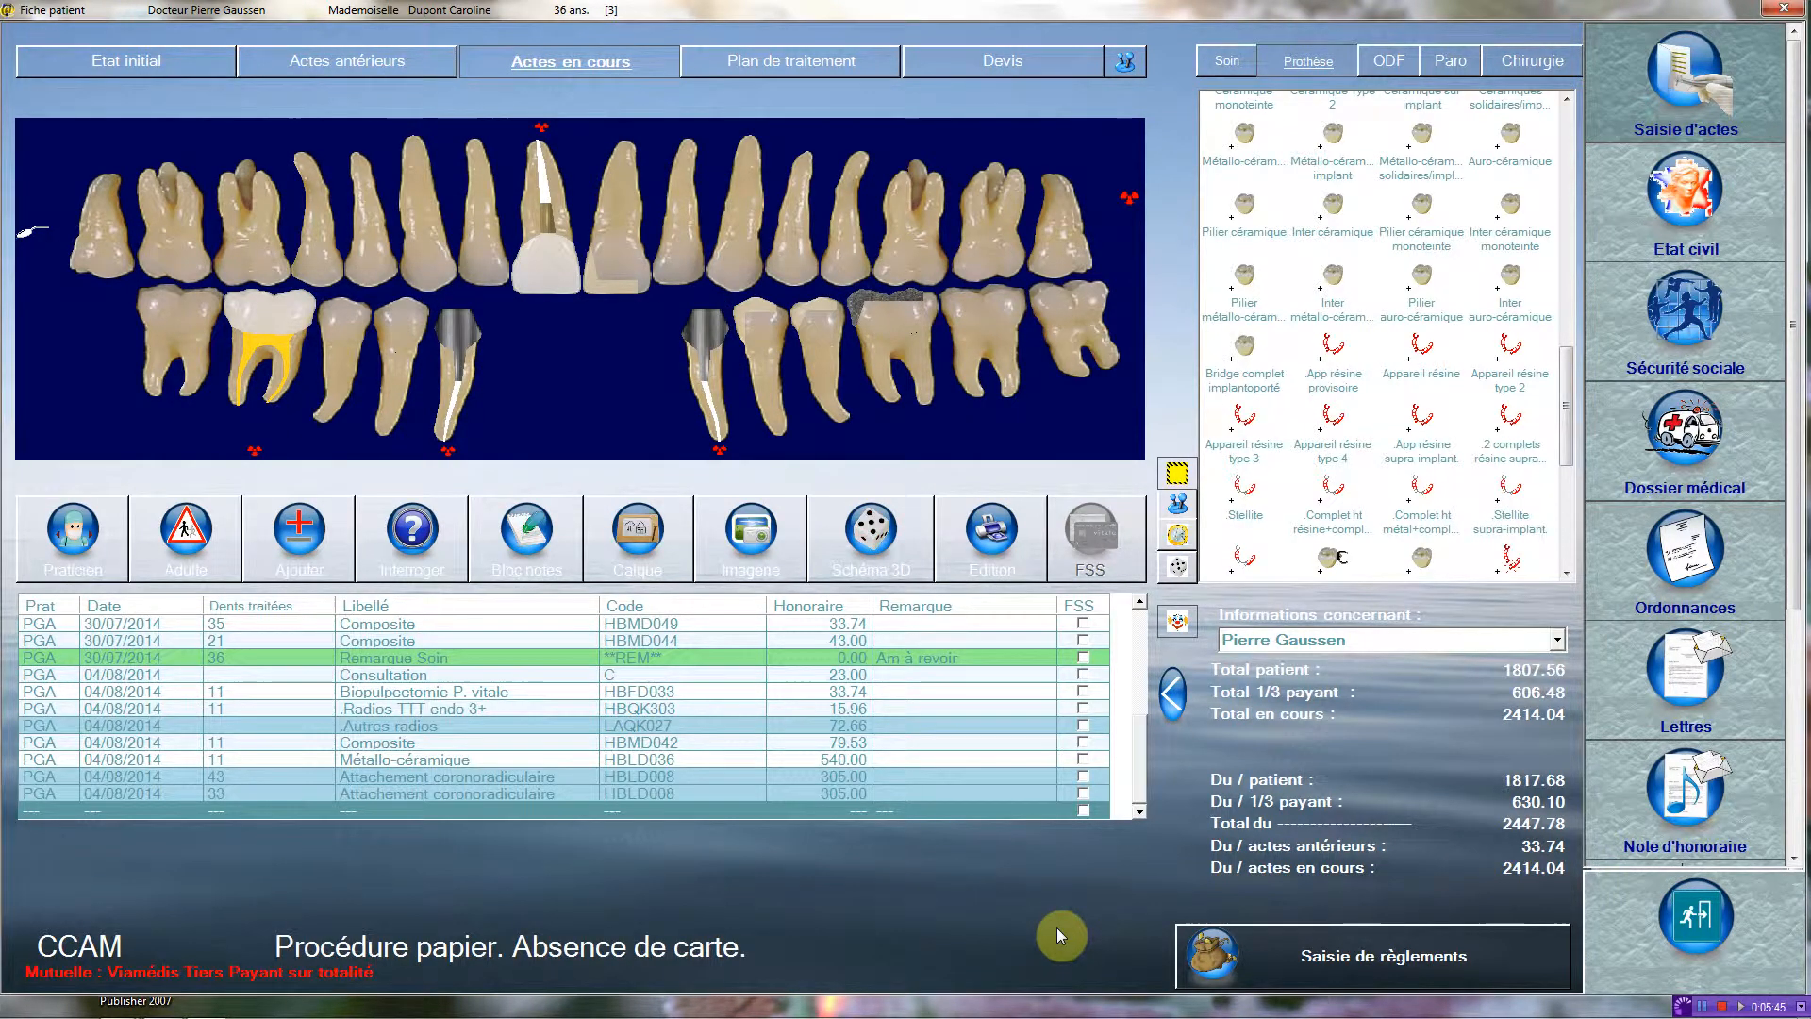
click(425, 777)
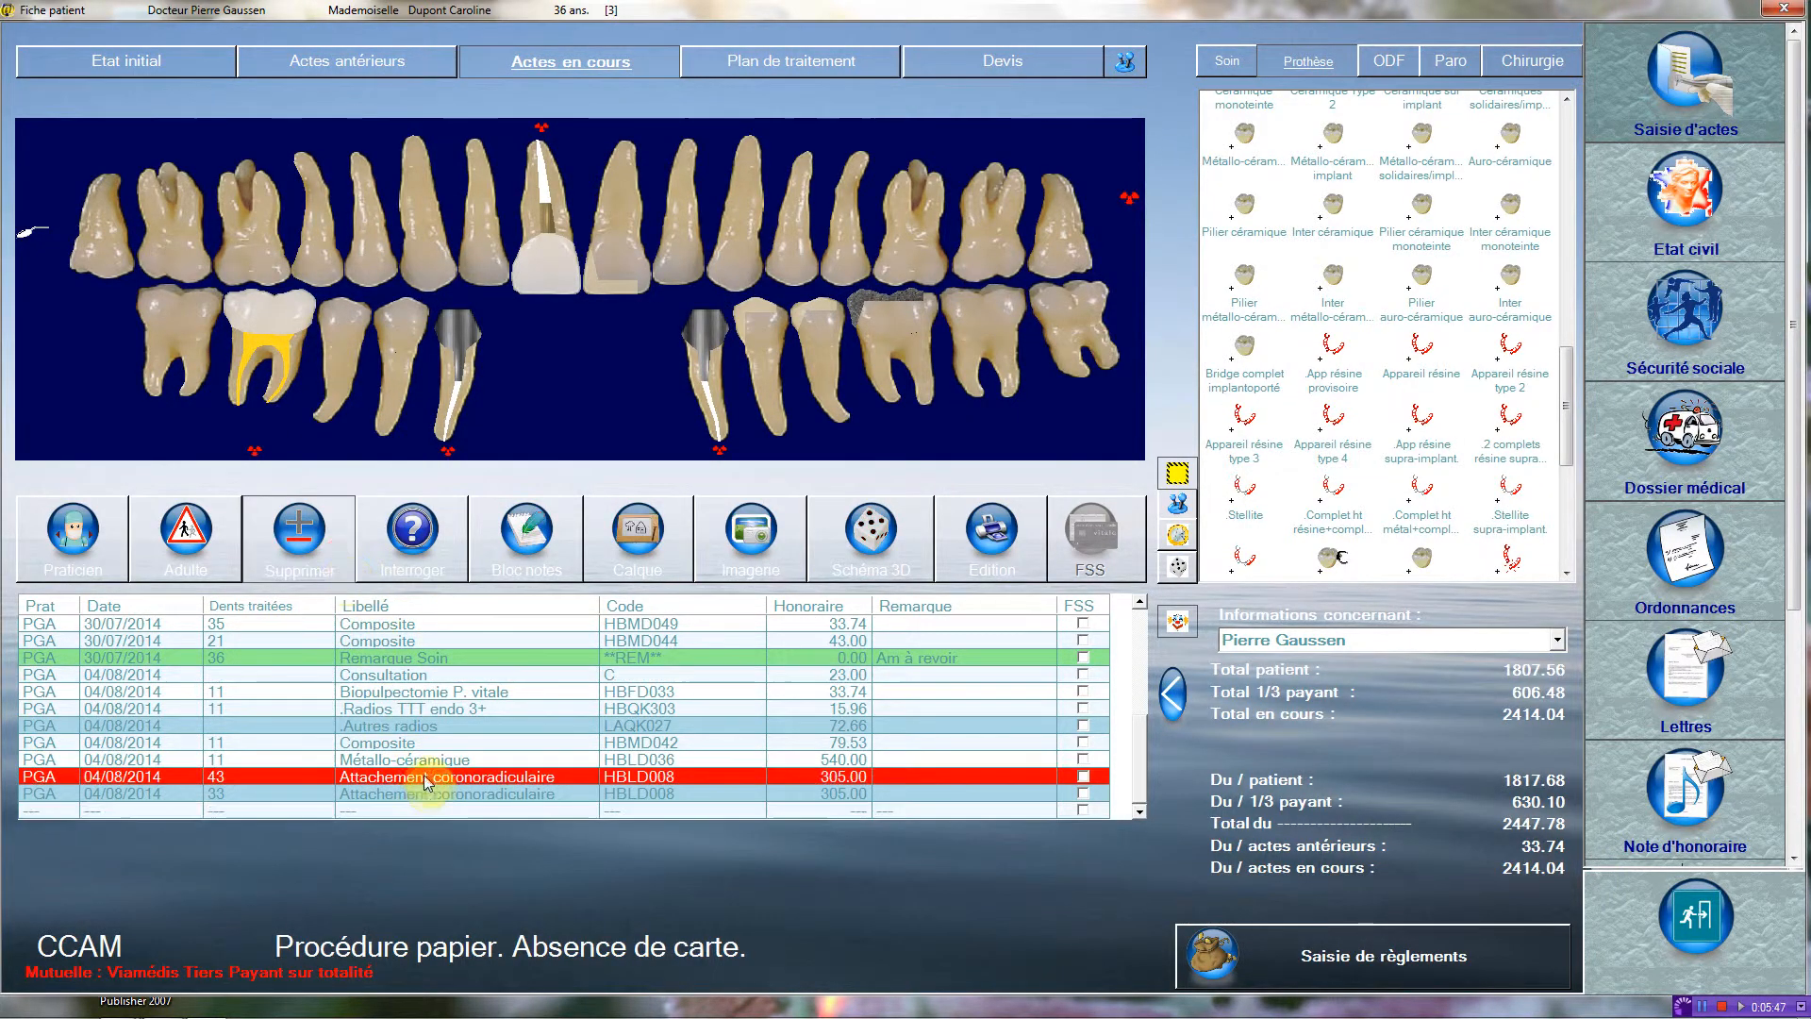
click(1059, 934)
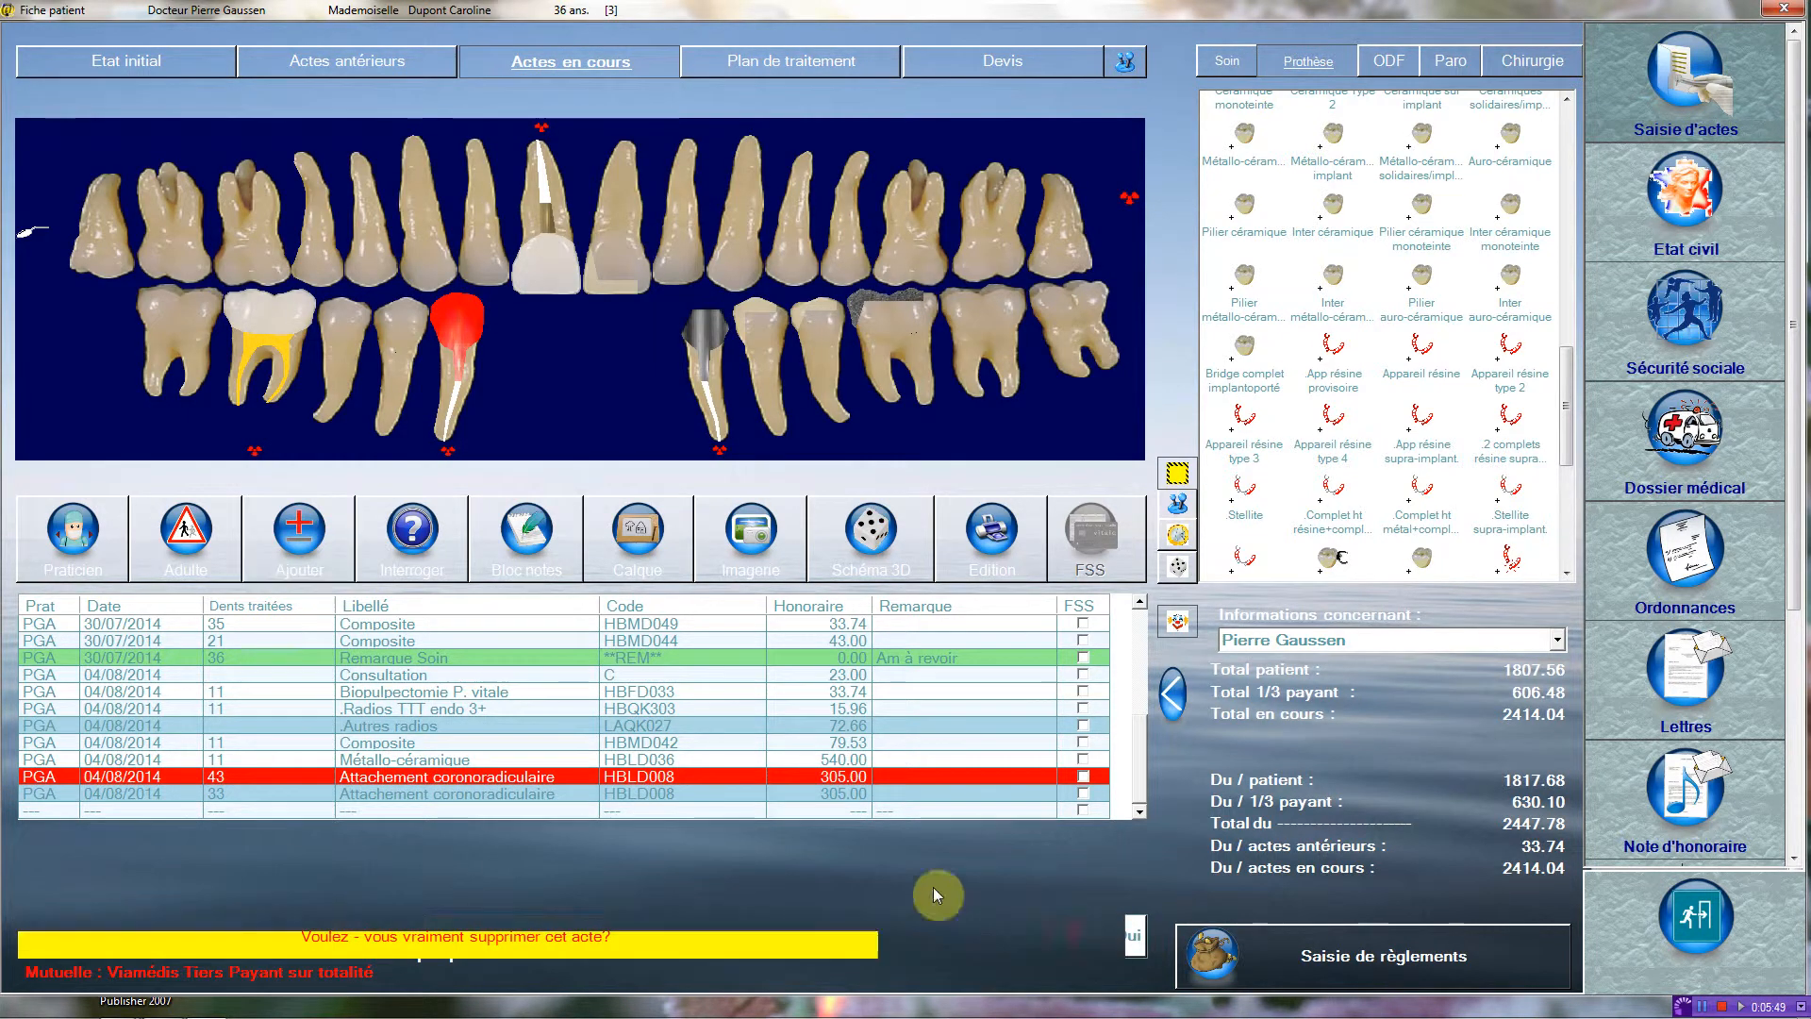
click(412, 794)
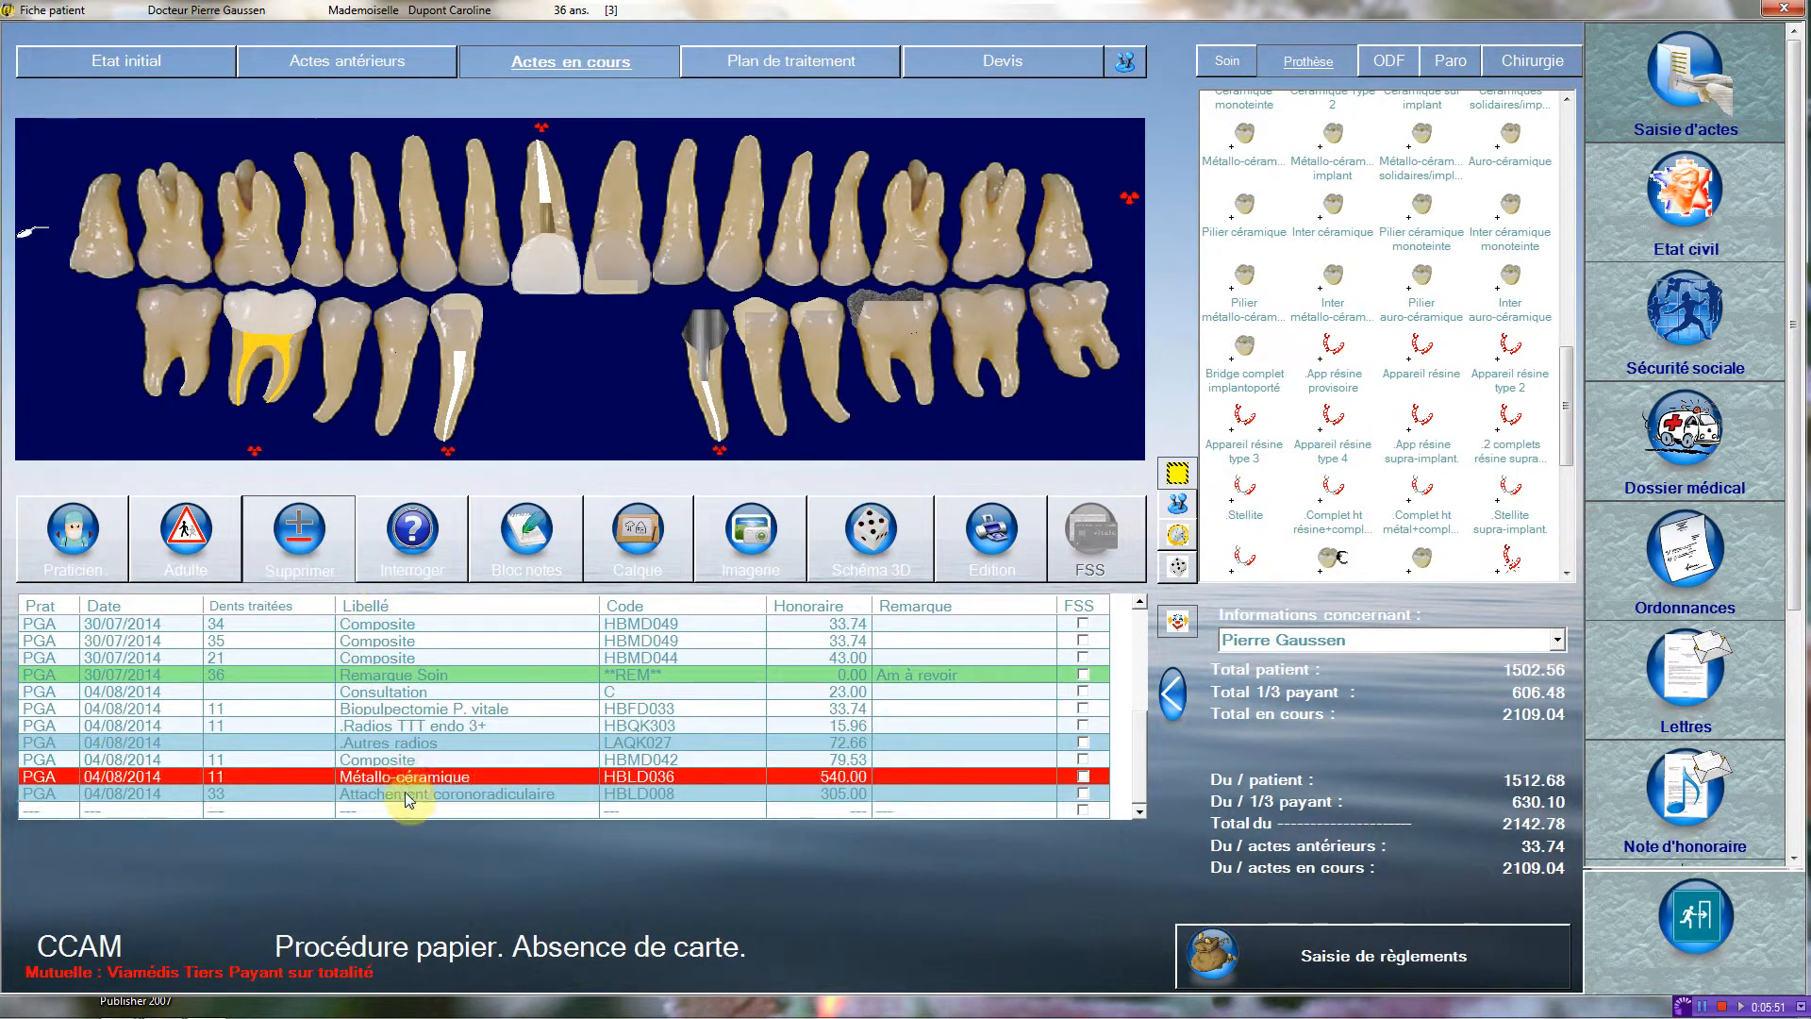
key(Delete)
click(1122, 937)
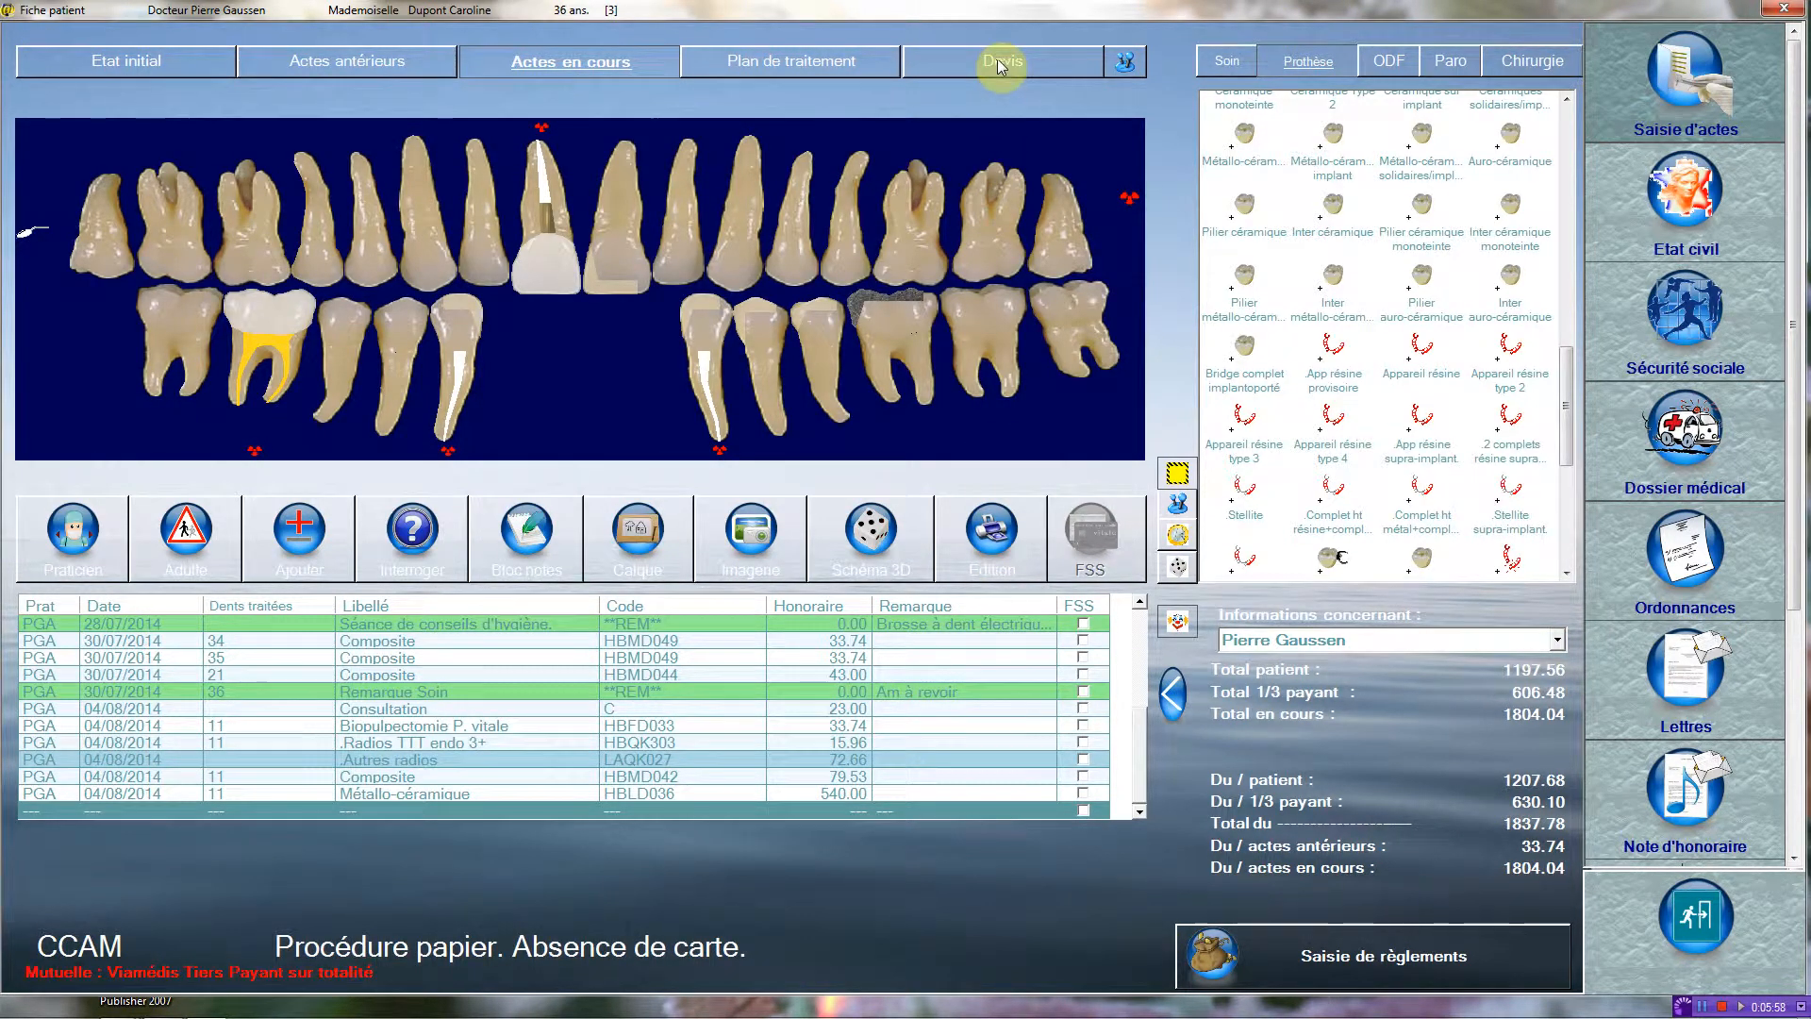
Add Extractions simples of teeth 34 and 35 to the treatment plan with code HBGD043.
click(834, 60)
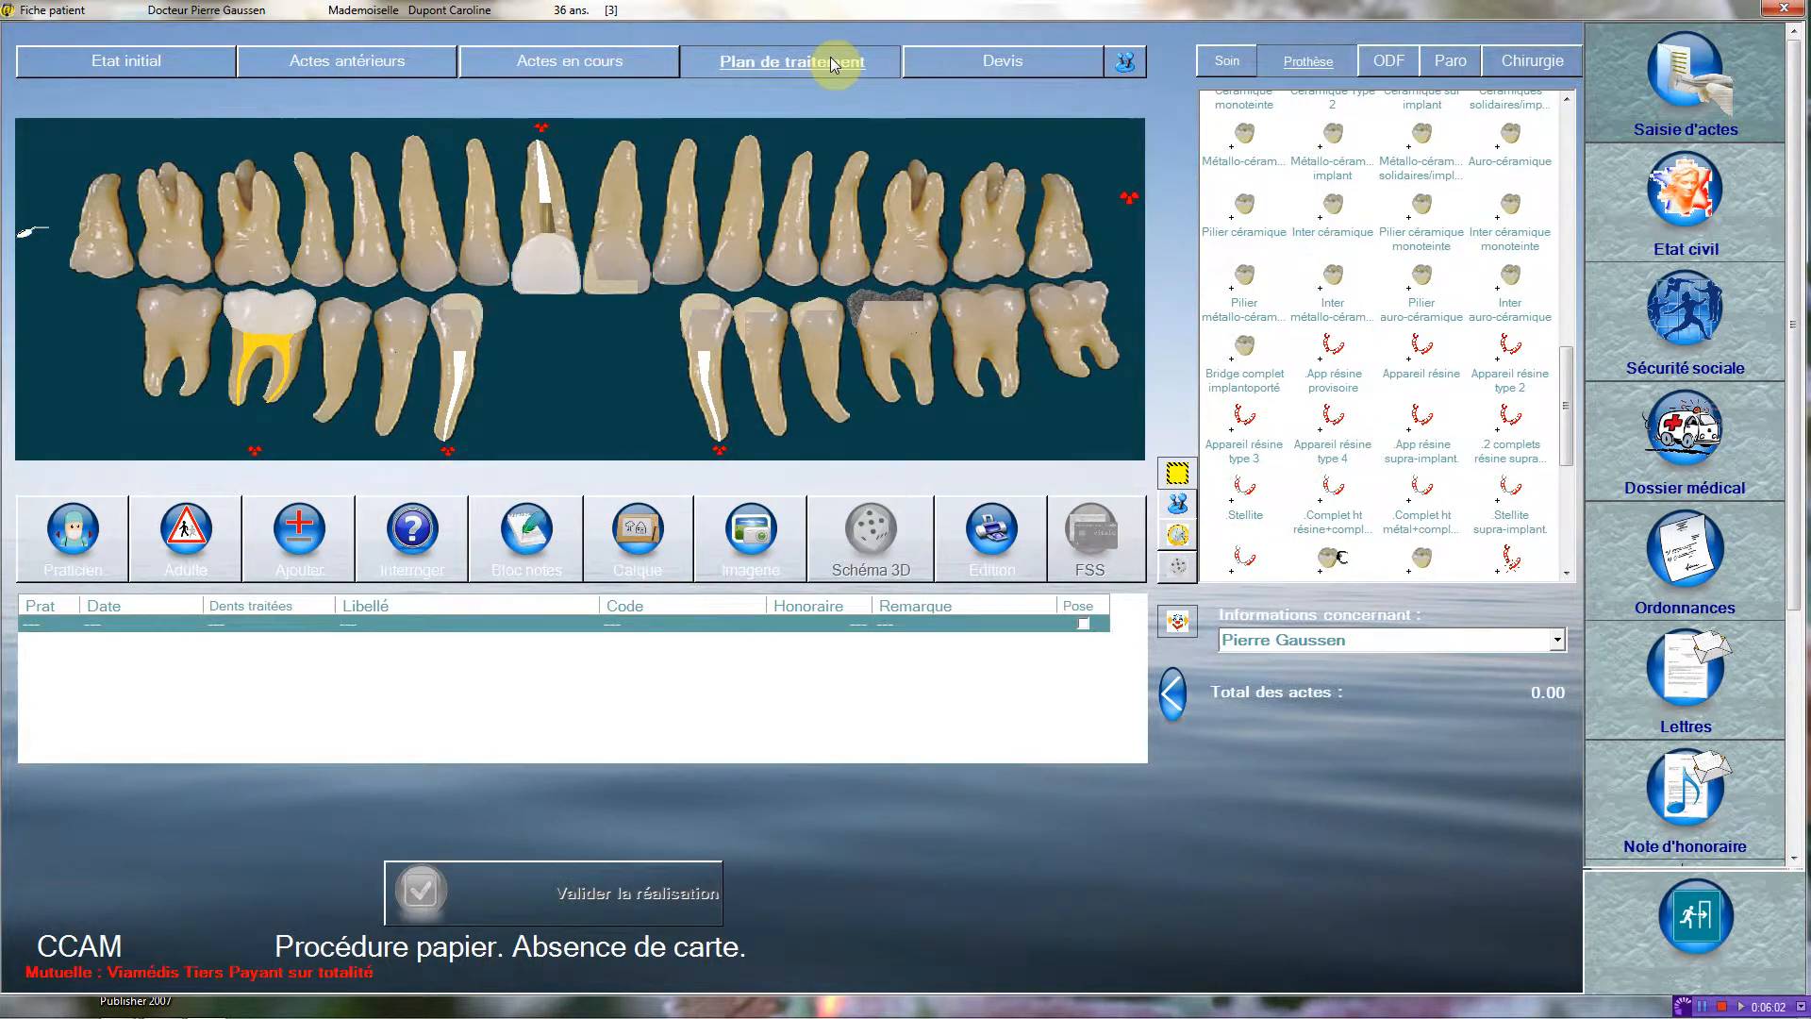
click(1231, 61)
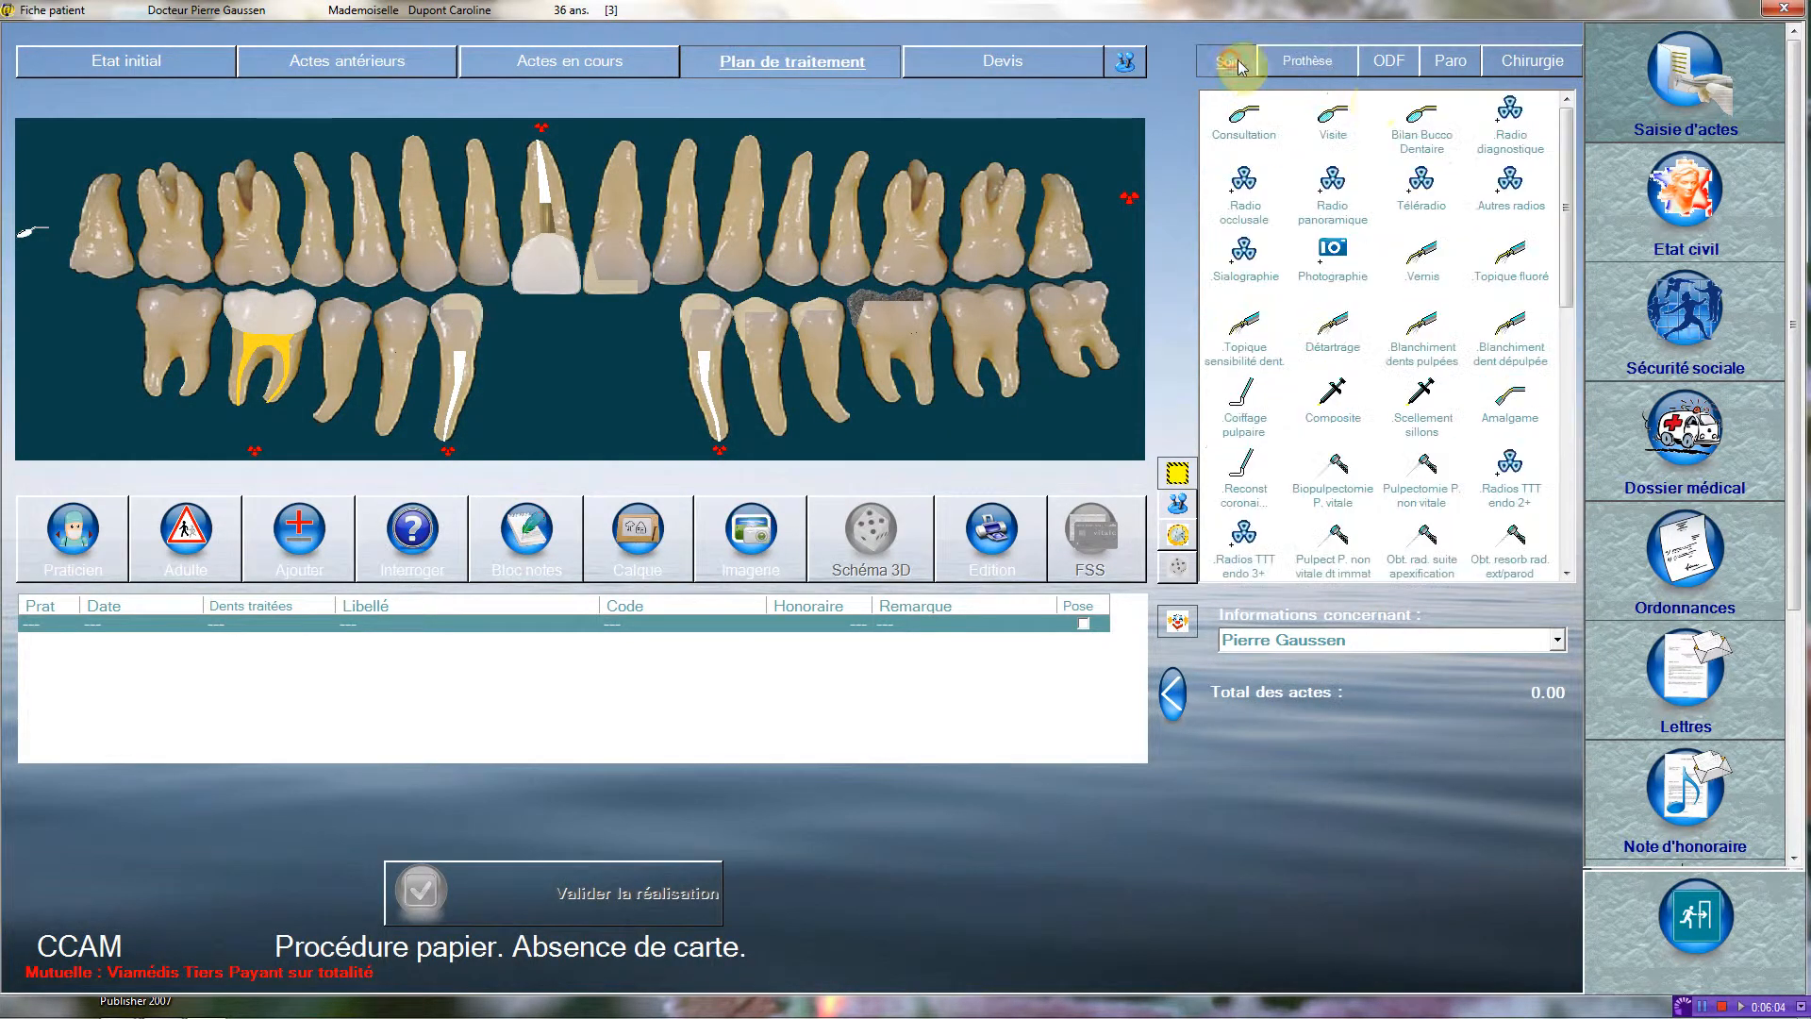
drag(1572, 198, 1572, 307)
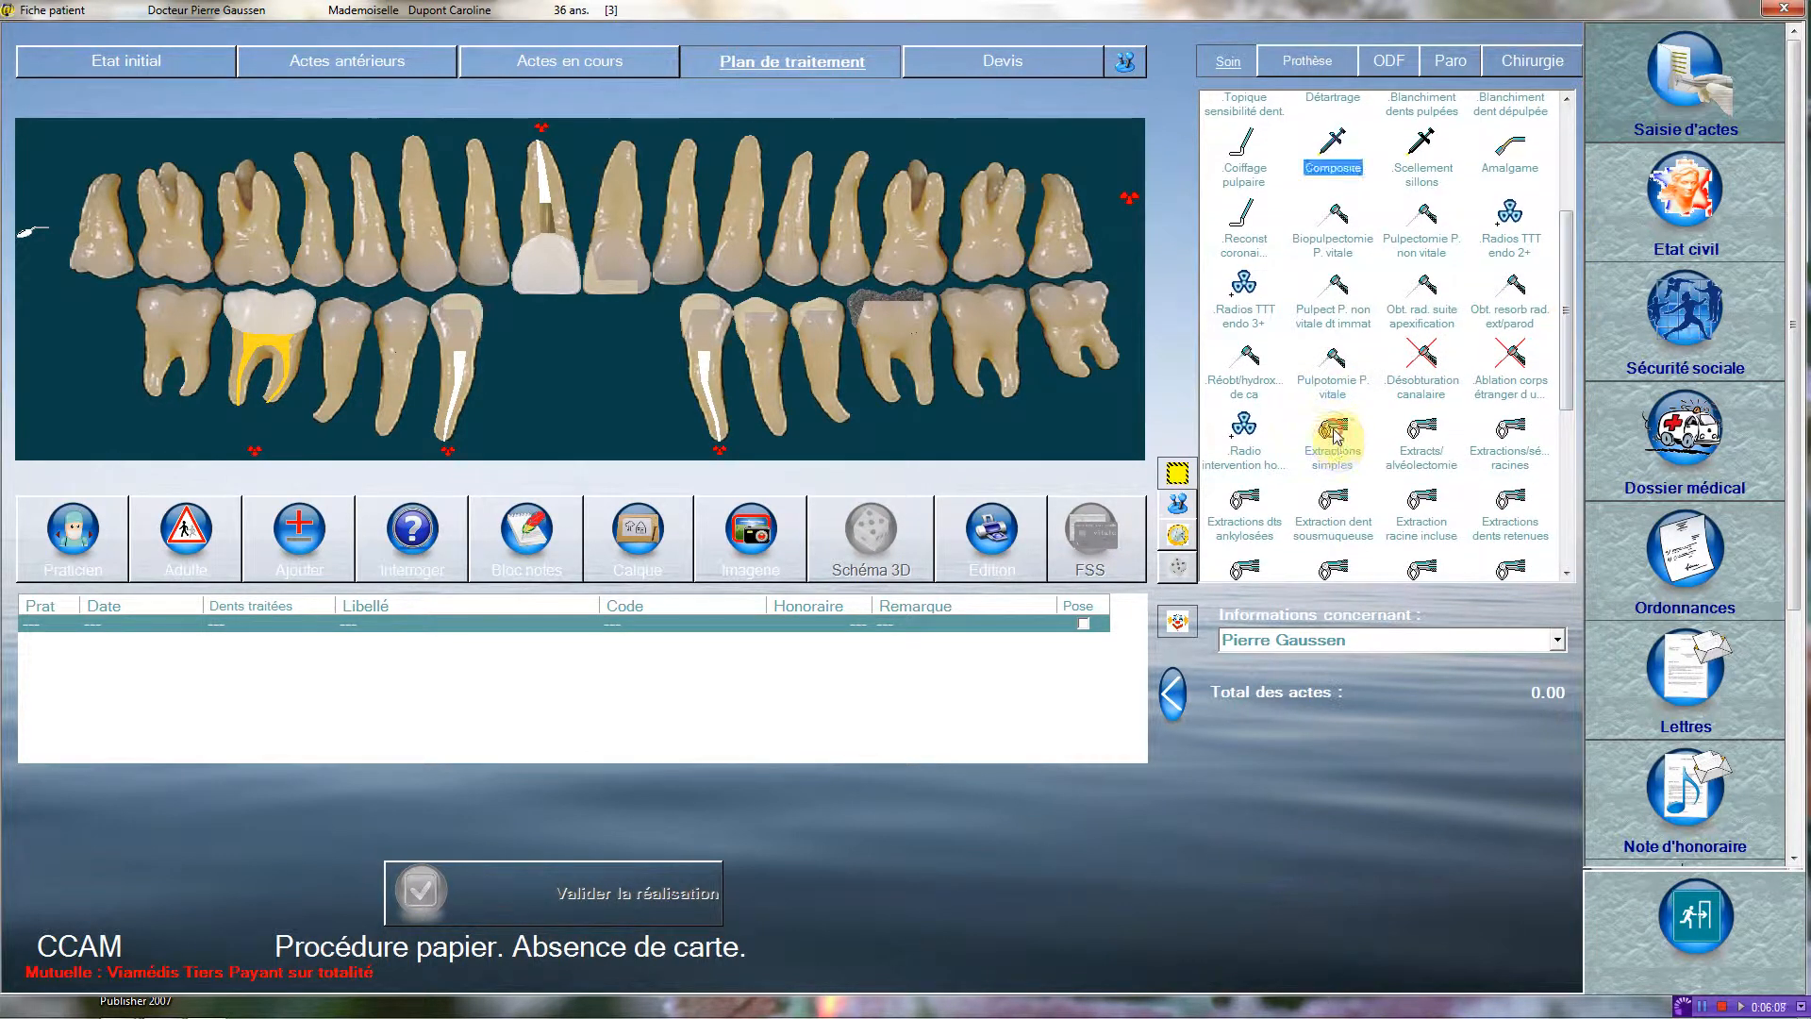
drag(1335, 435, 827, 315)
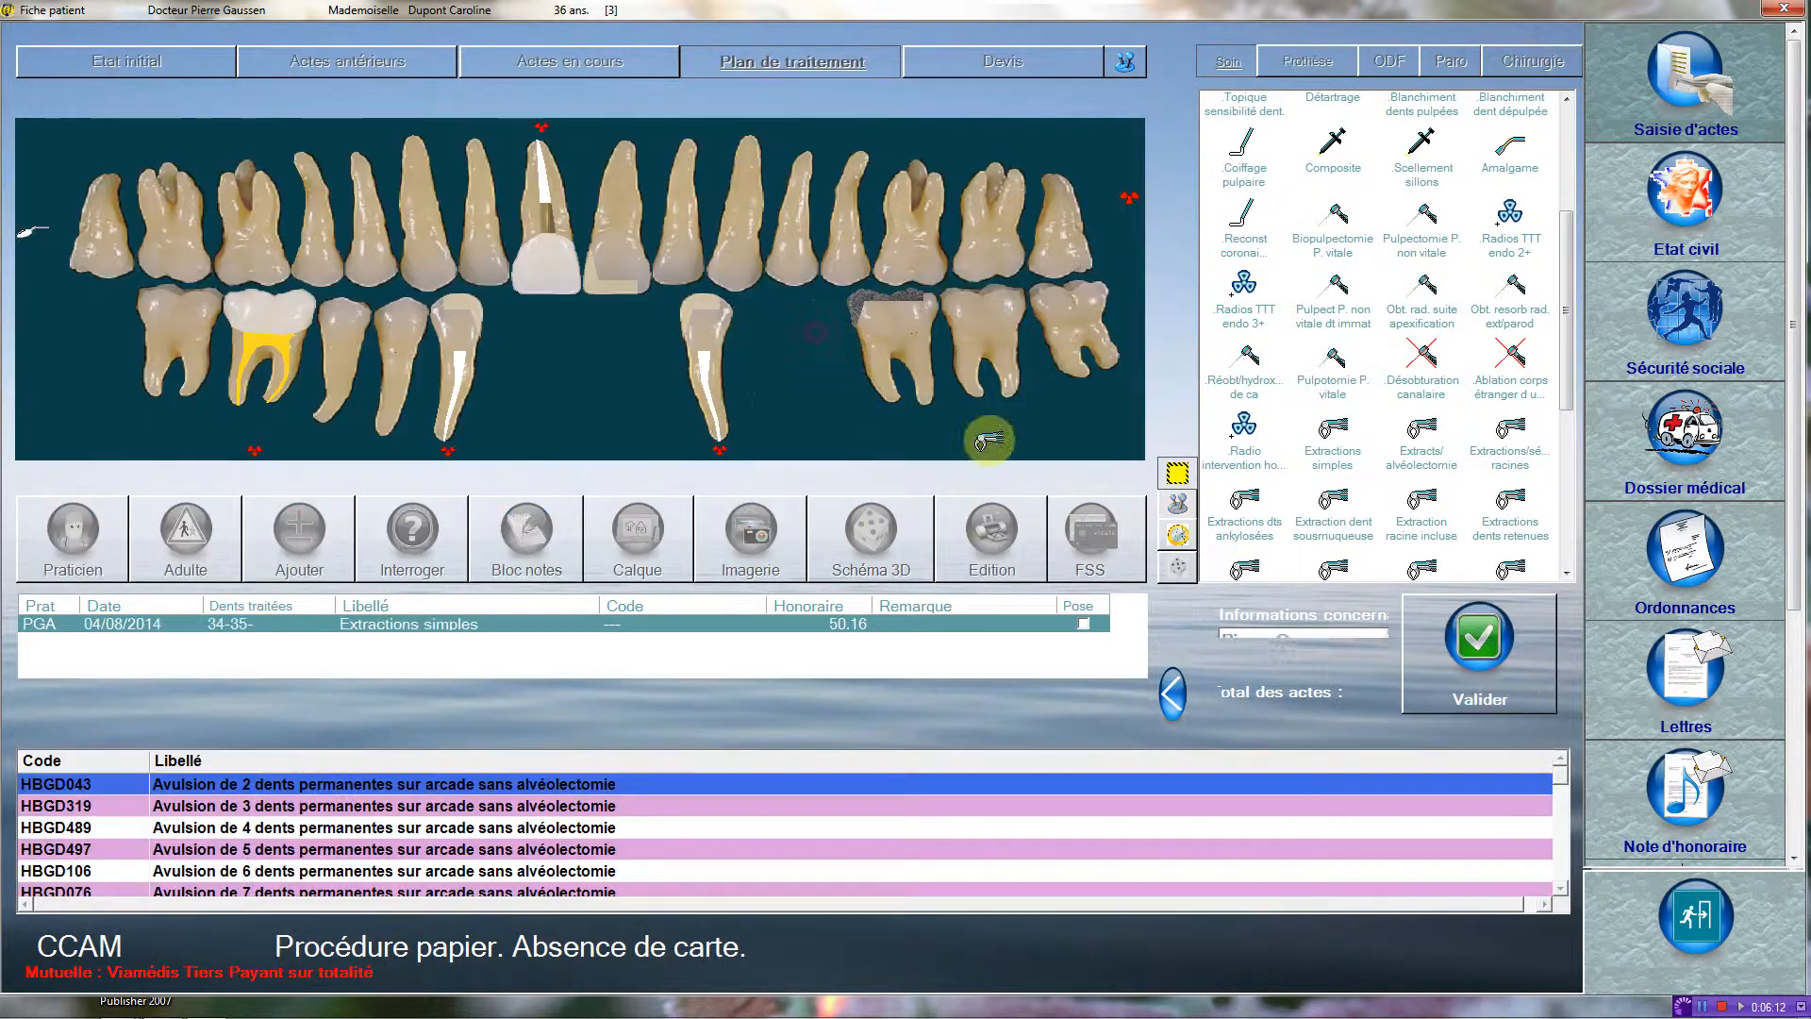
click(1509, 658)
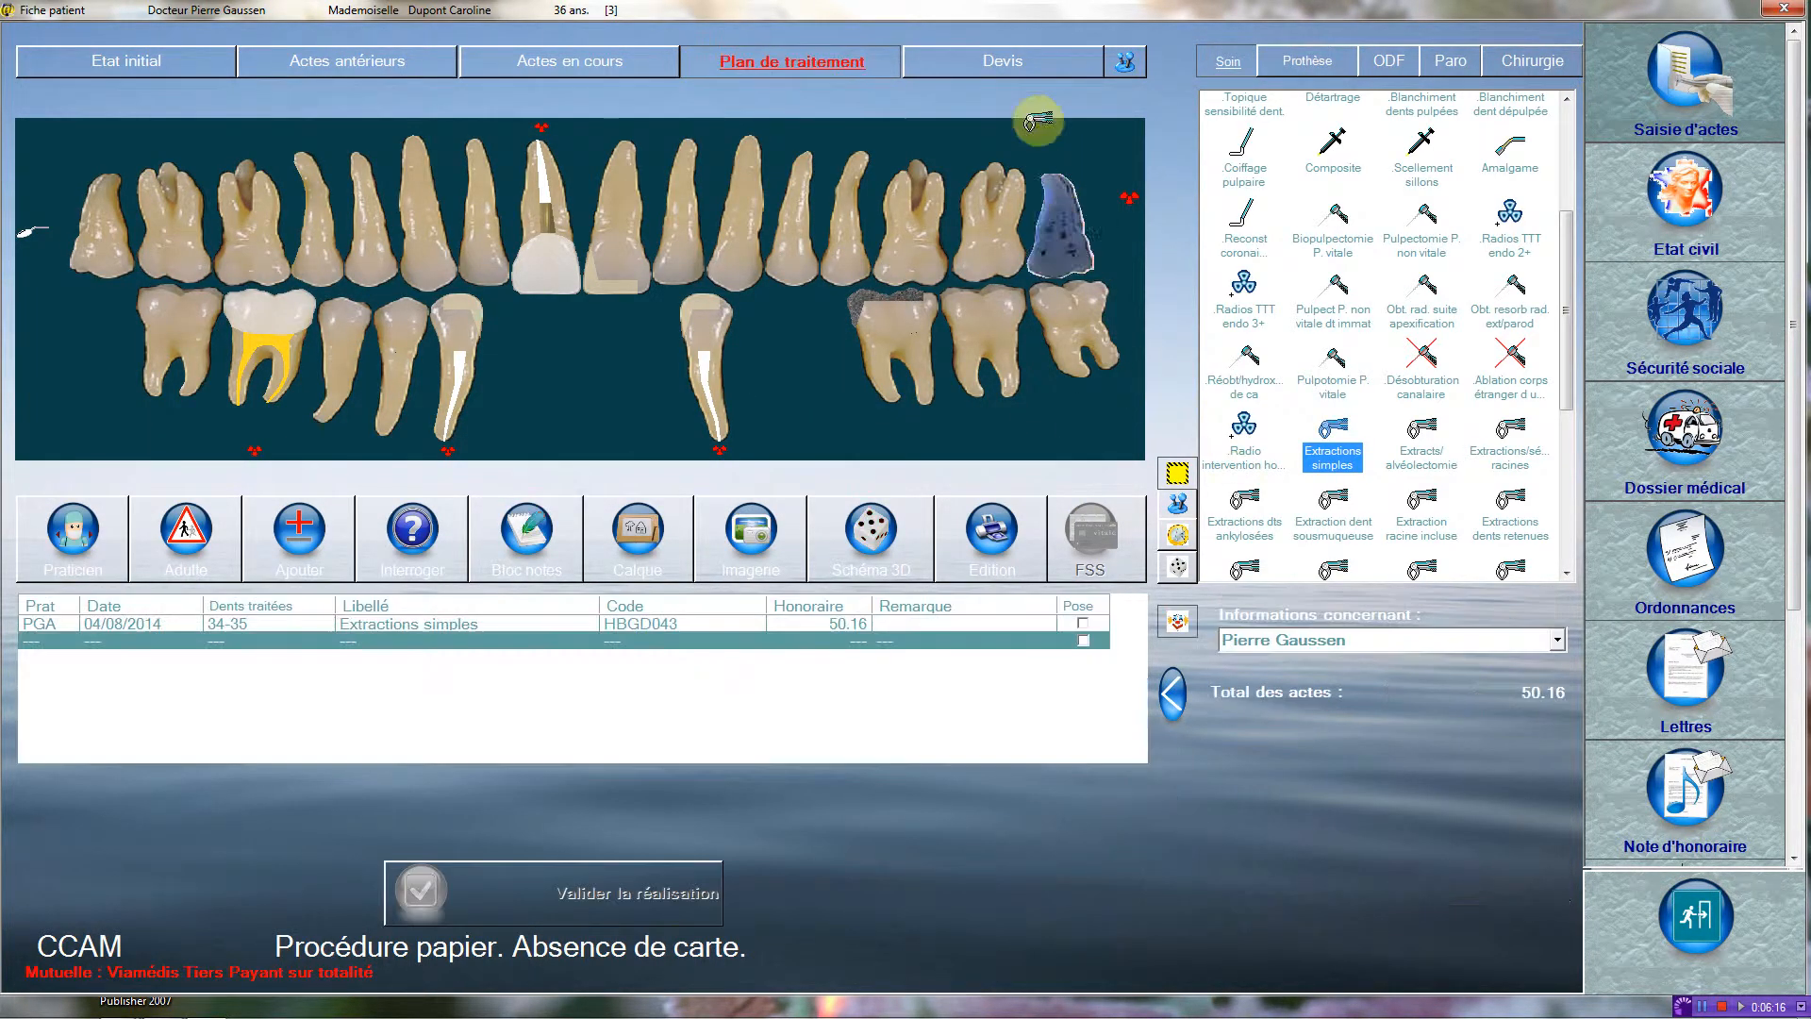
Create a quote based on the treatment plan with a six-tooth Stellite (HBLD474) on teeth 42, 41, 31, 32, 34 and 35.
click(994, 56)
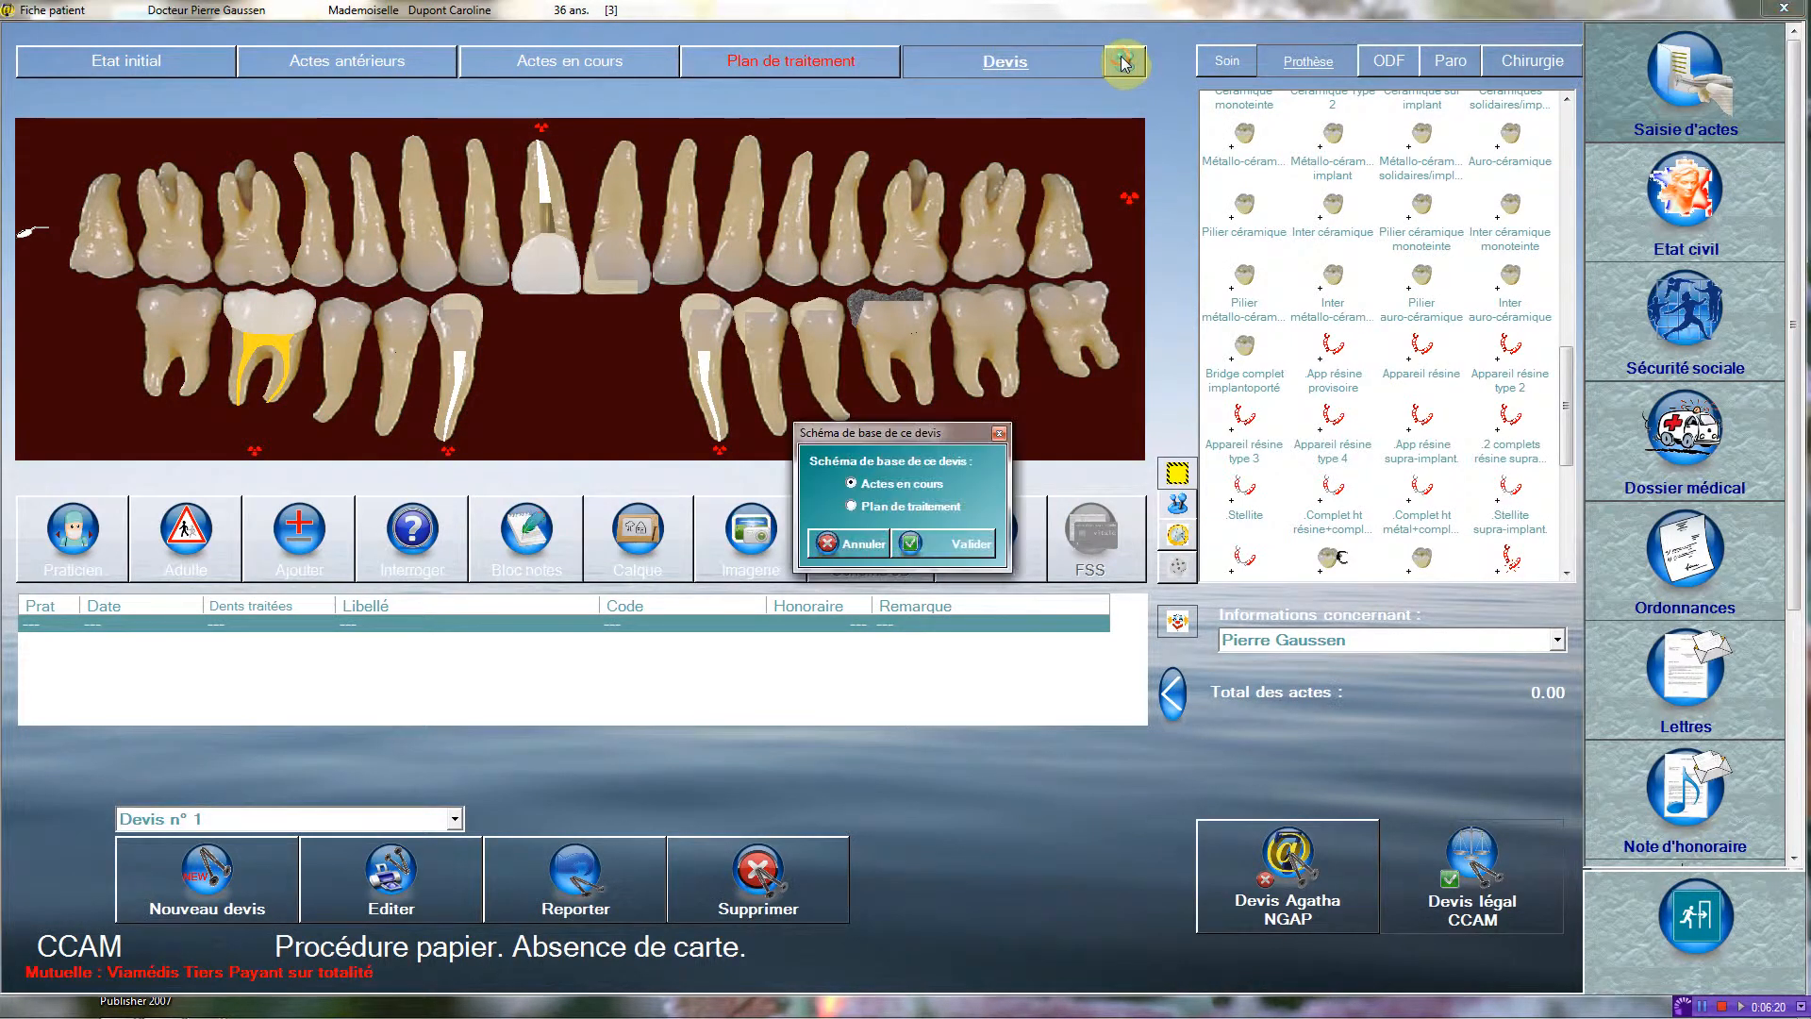
click(913, 508)
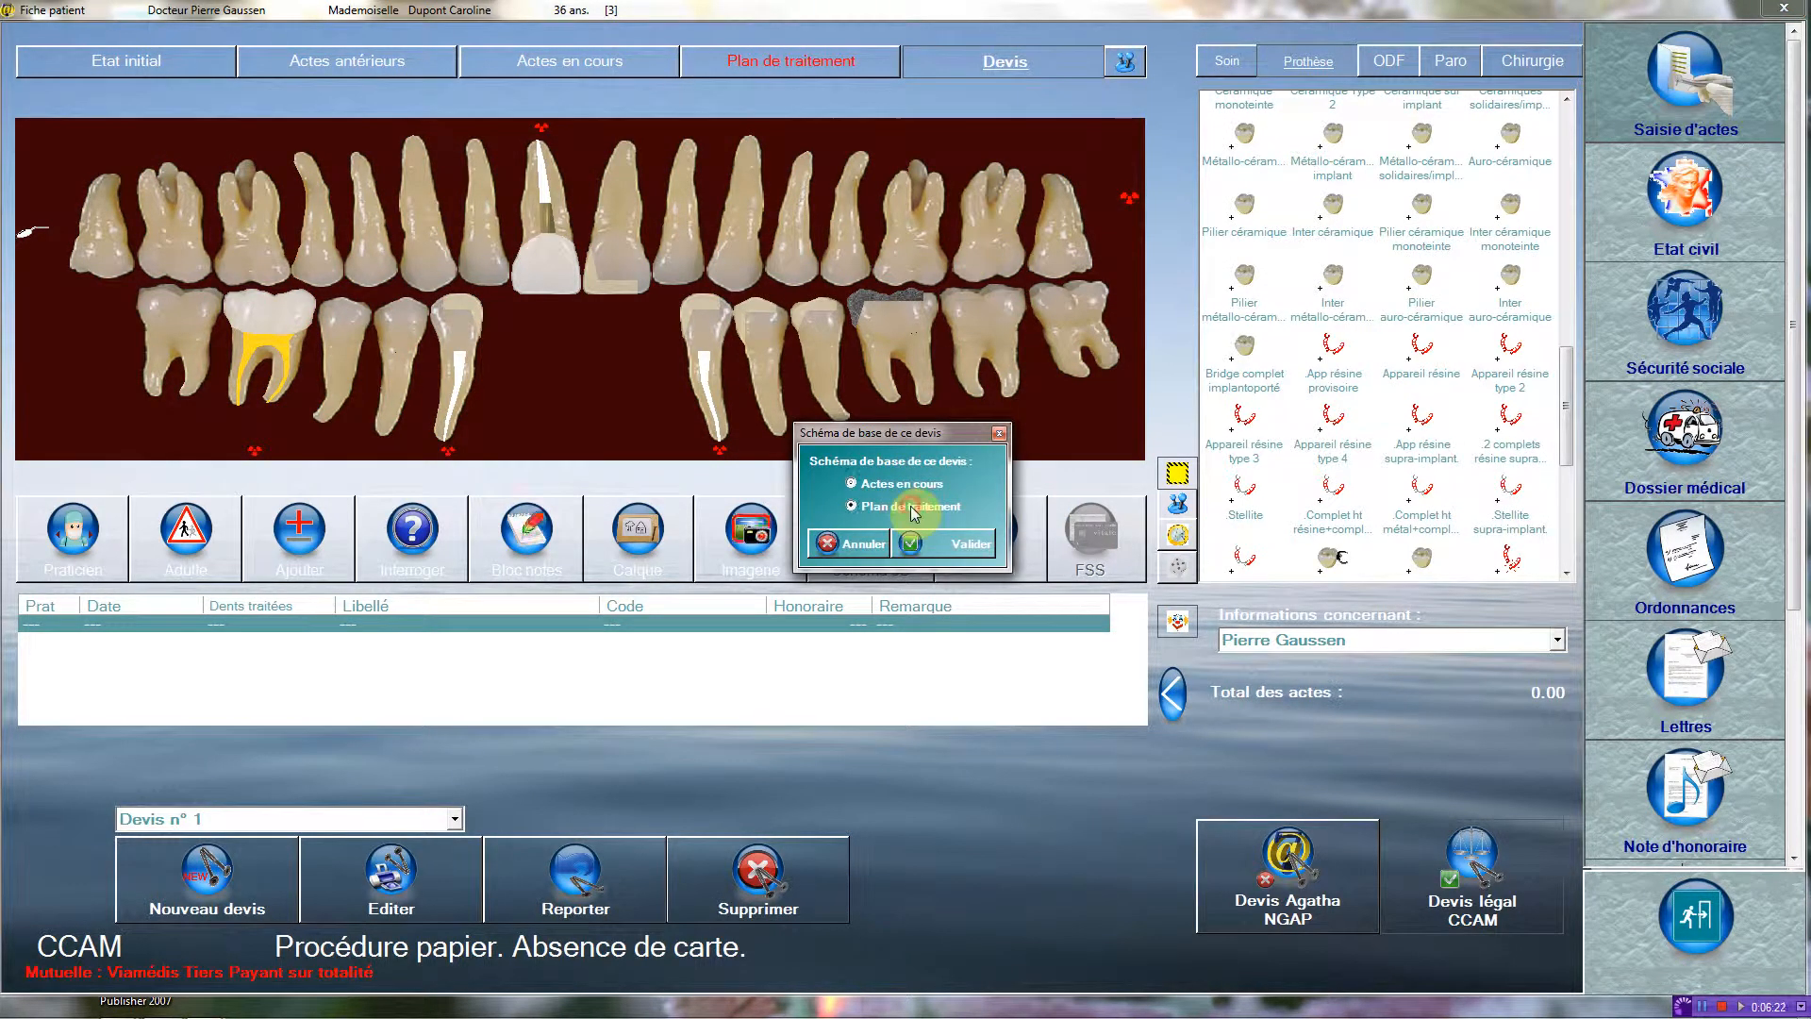
click(946, 542)
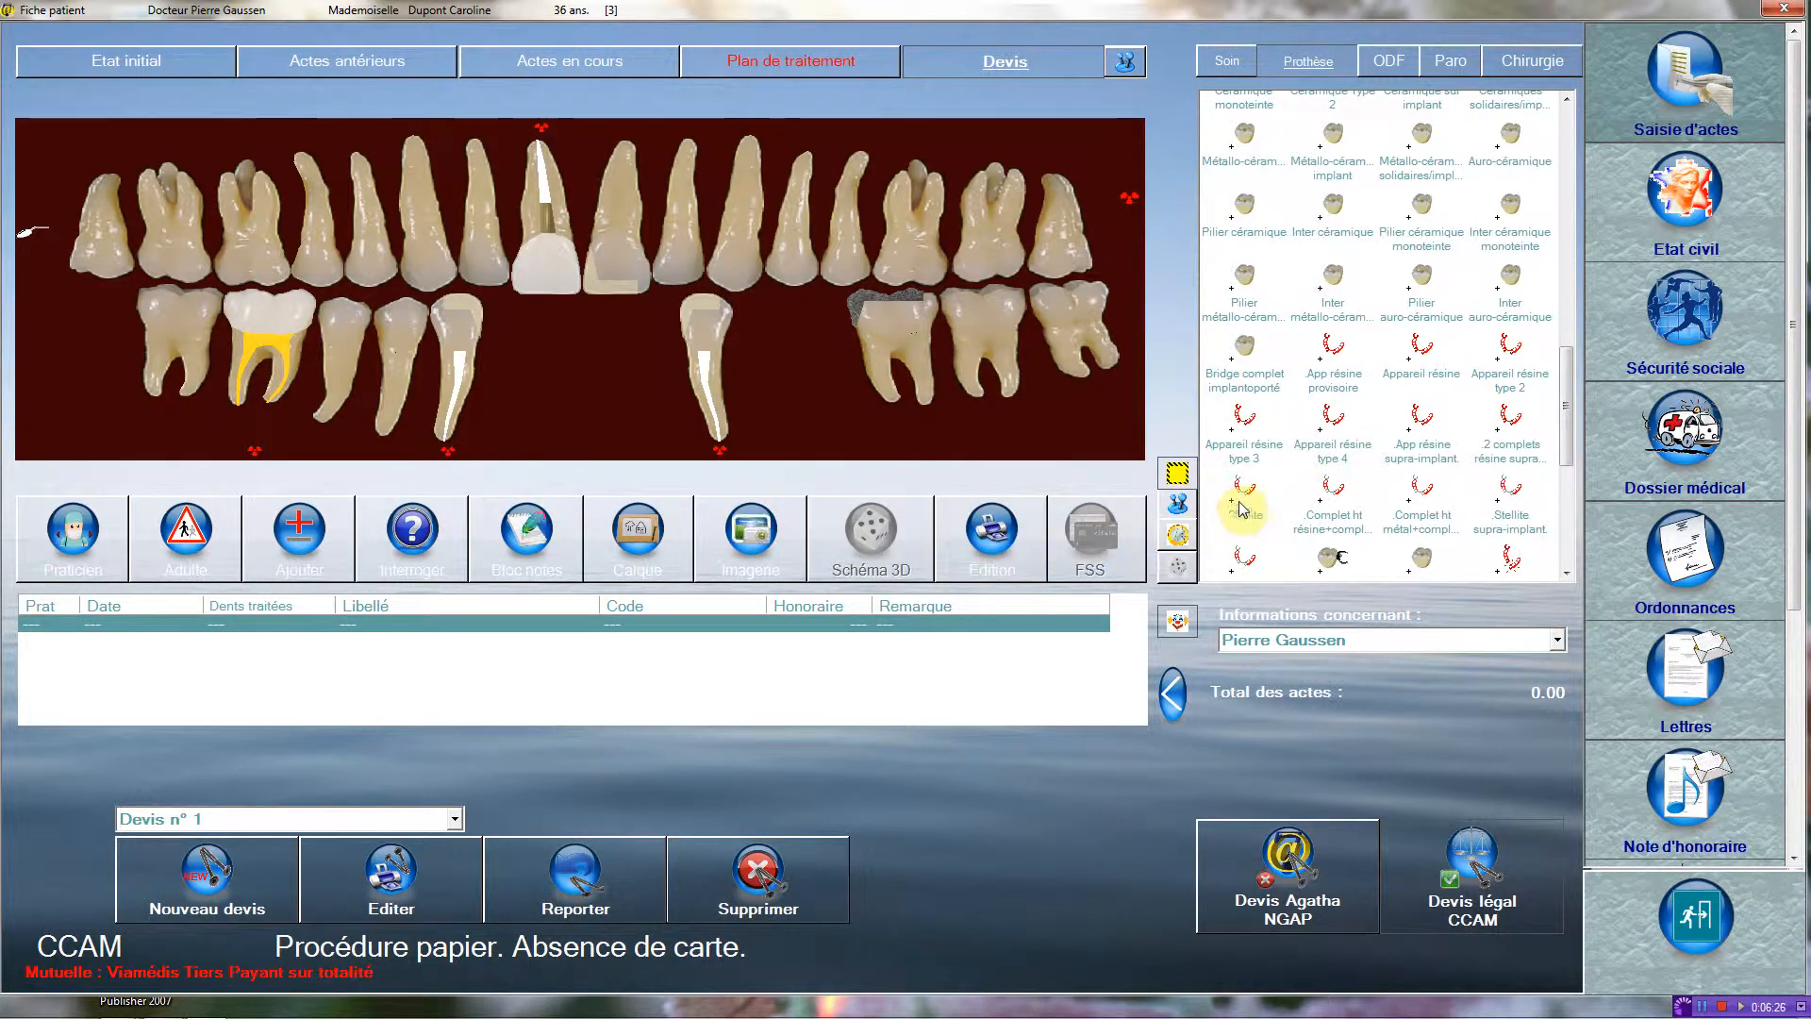
drag(1243, 500, 830, 317)
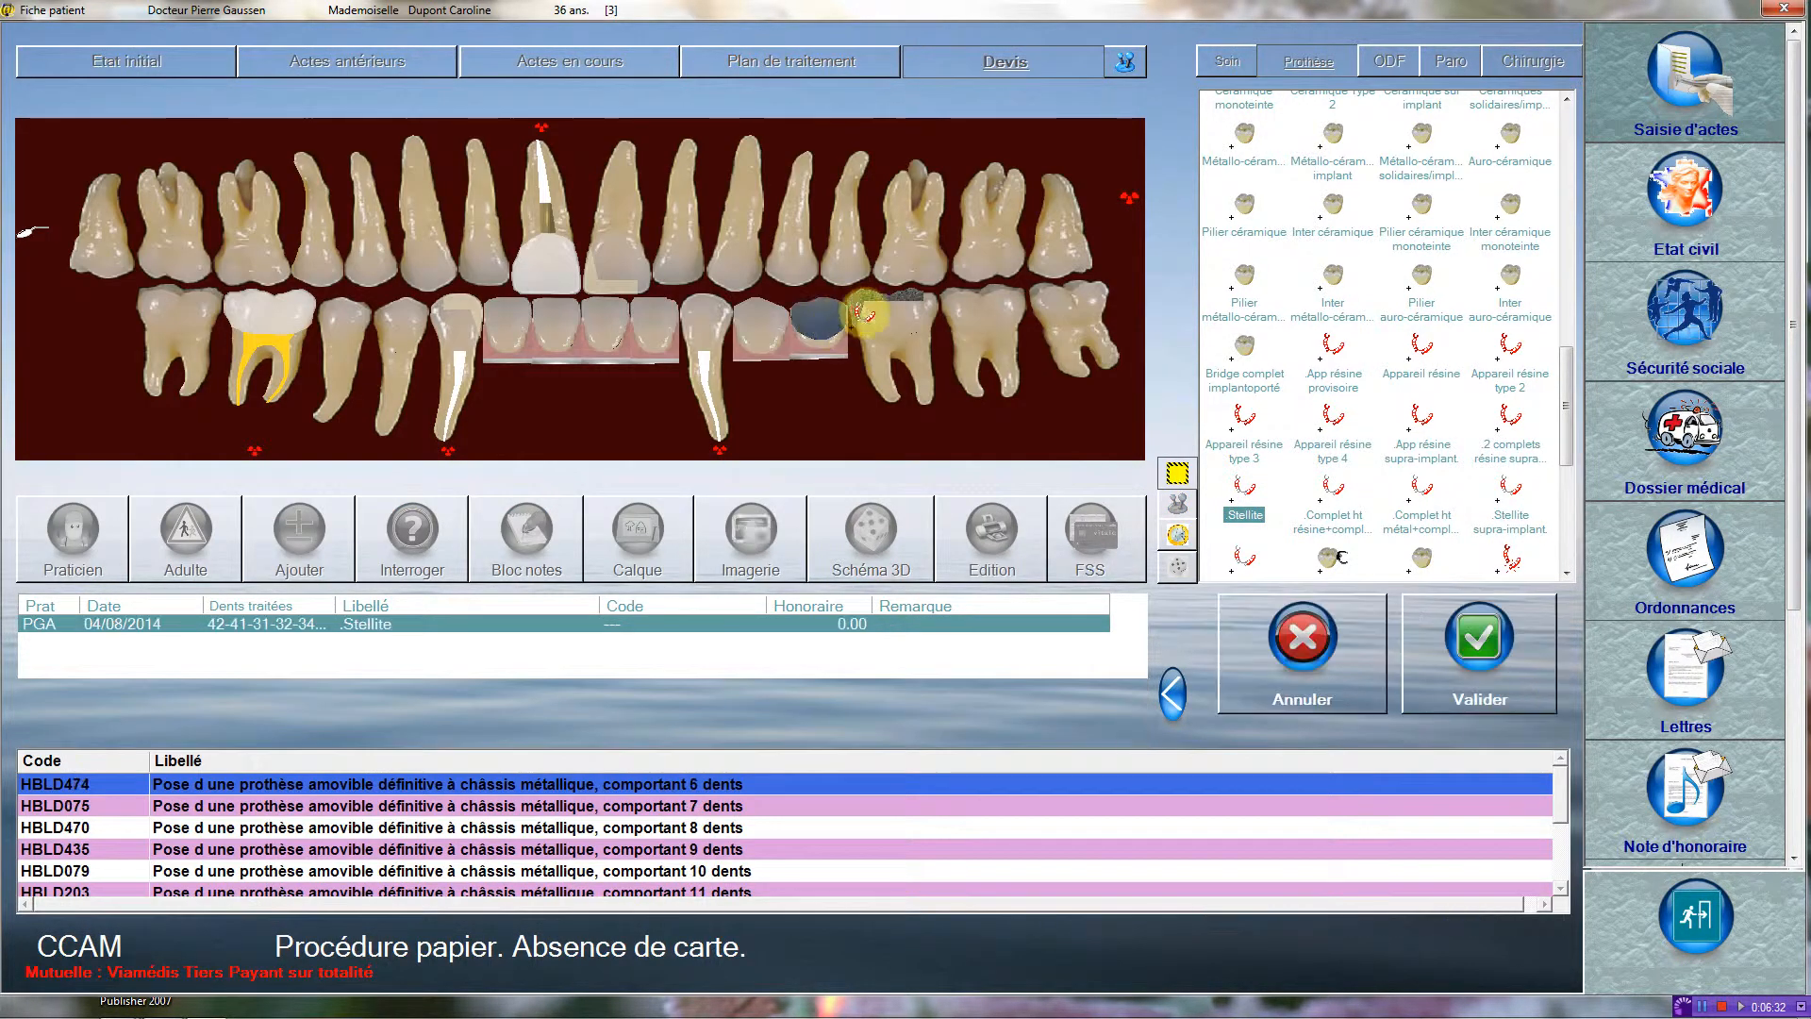
click(1527, 657)
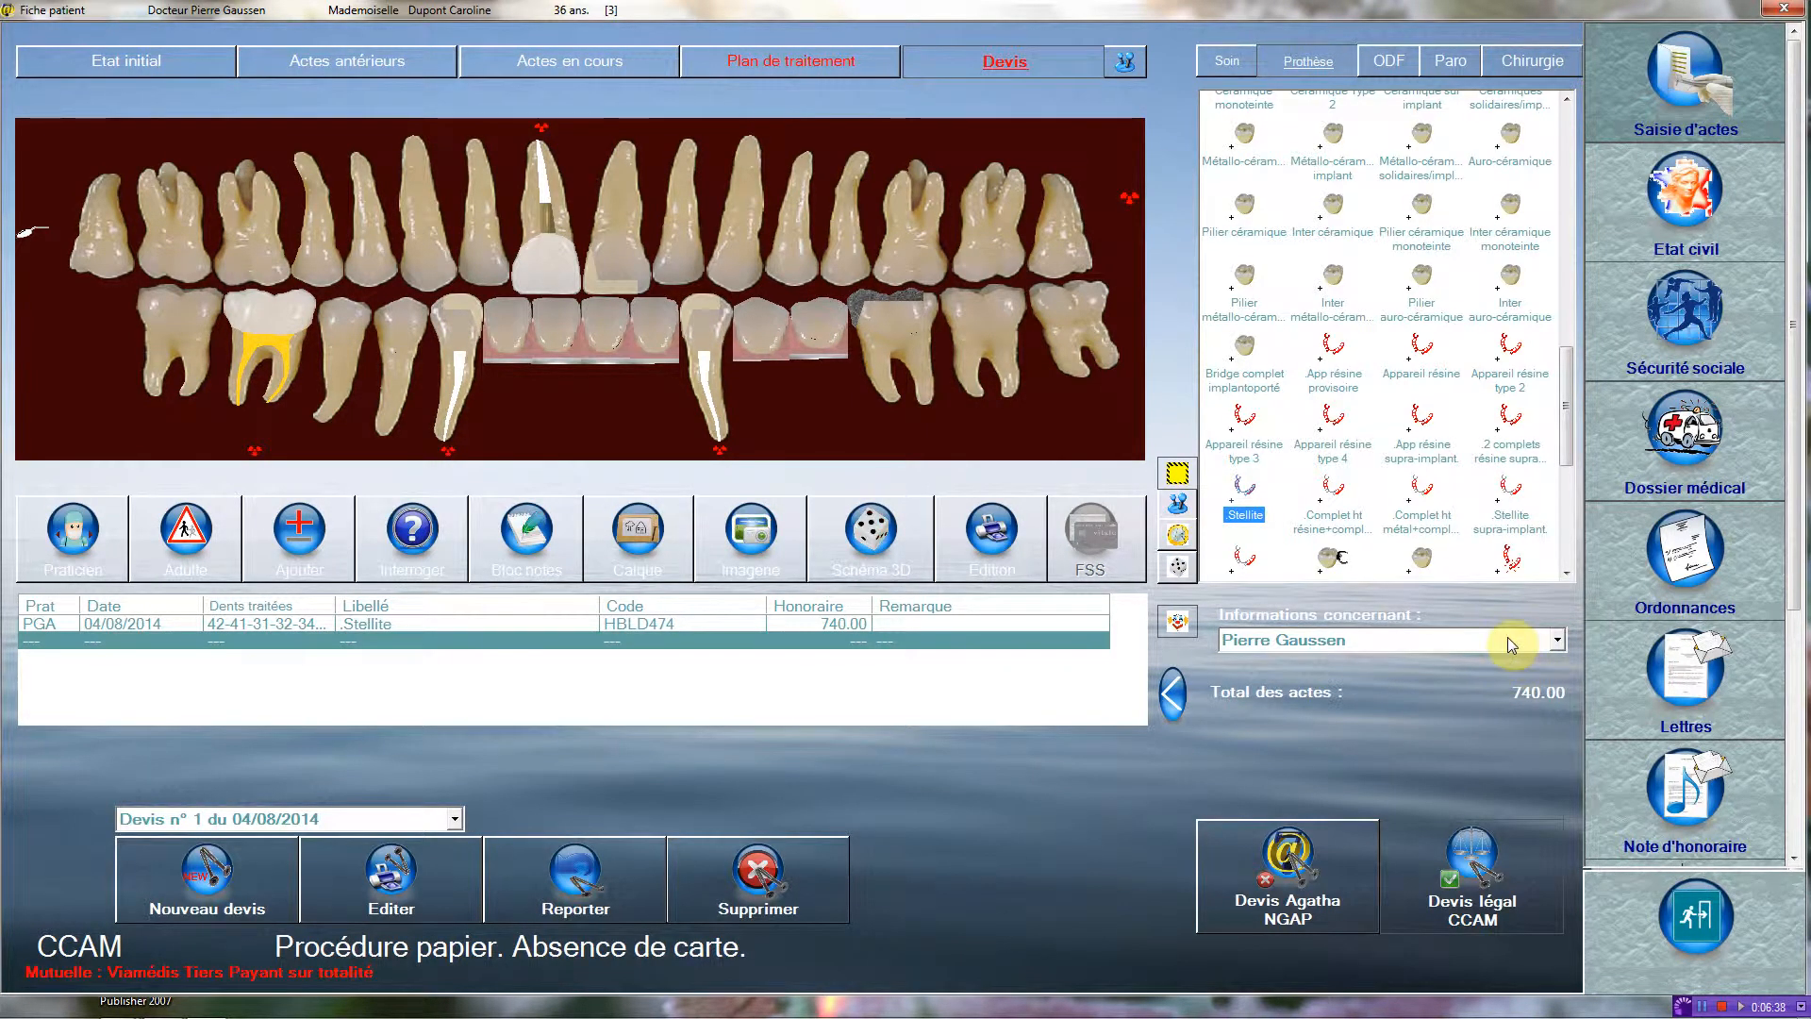
Delete the Stellite quote and return to the current acts.
click(738, 888)
click(940, 585)
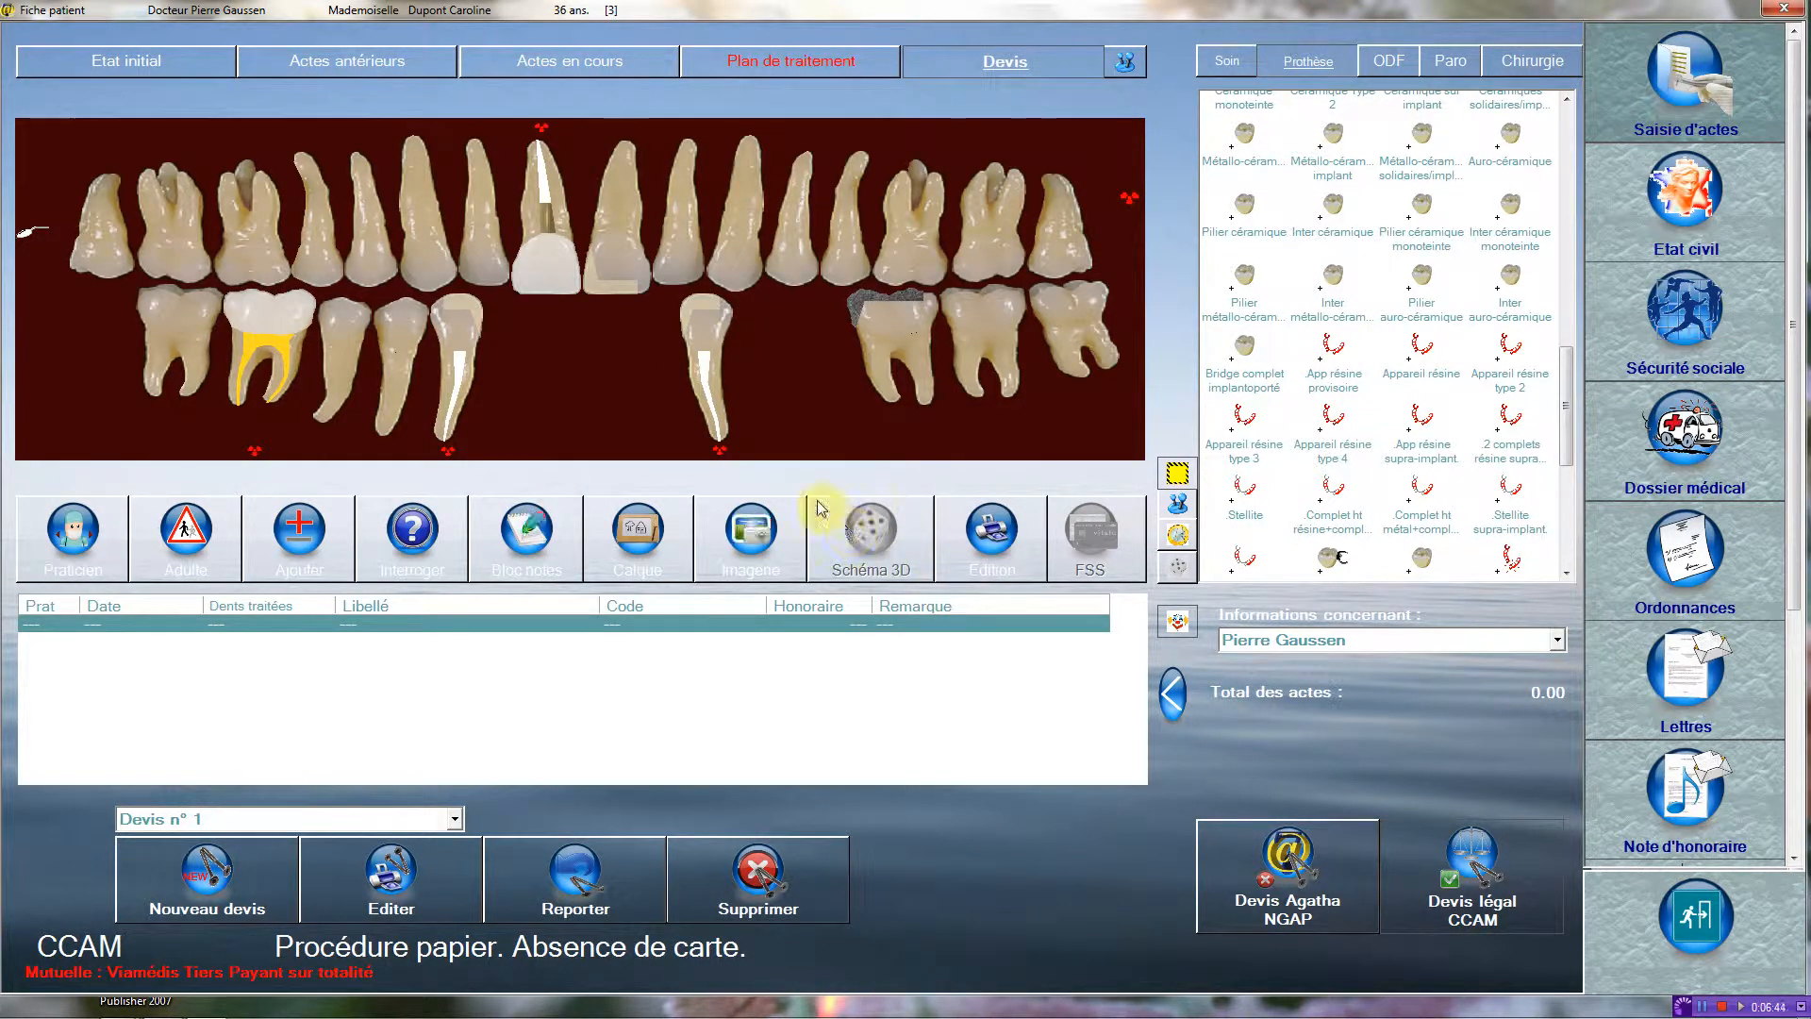
click(492, 60)
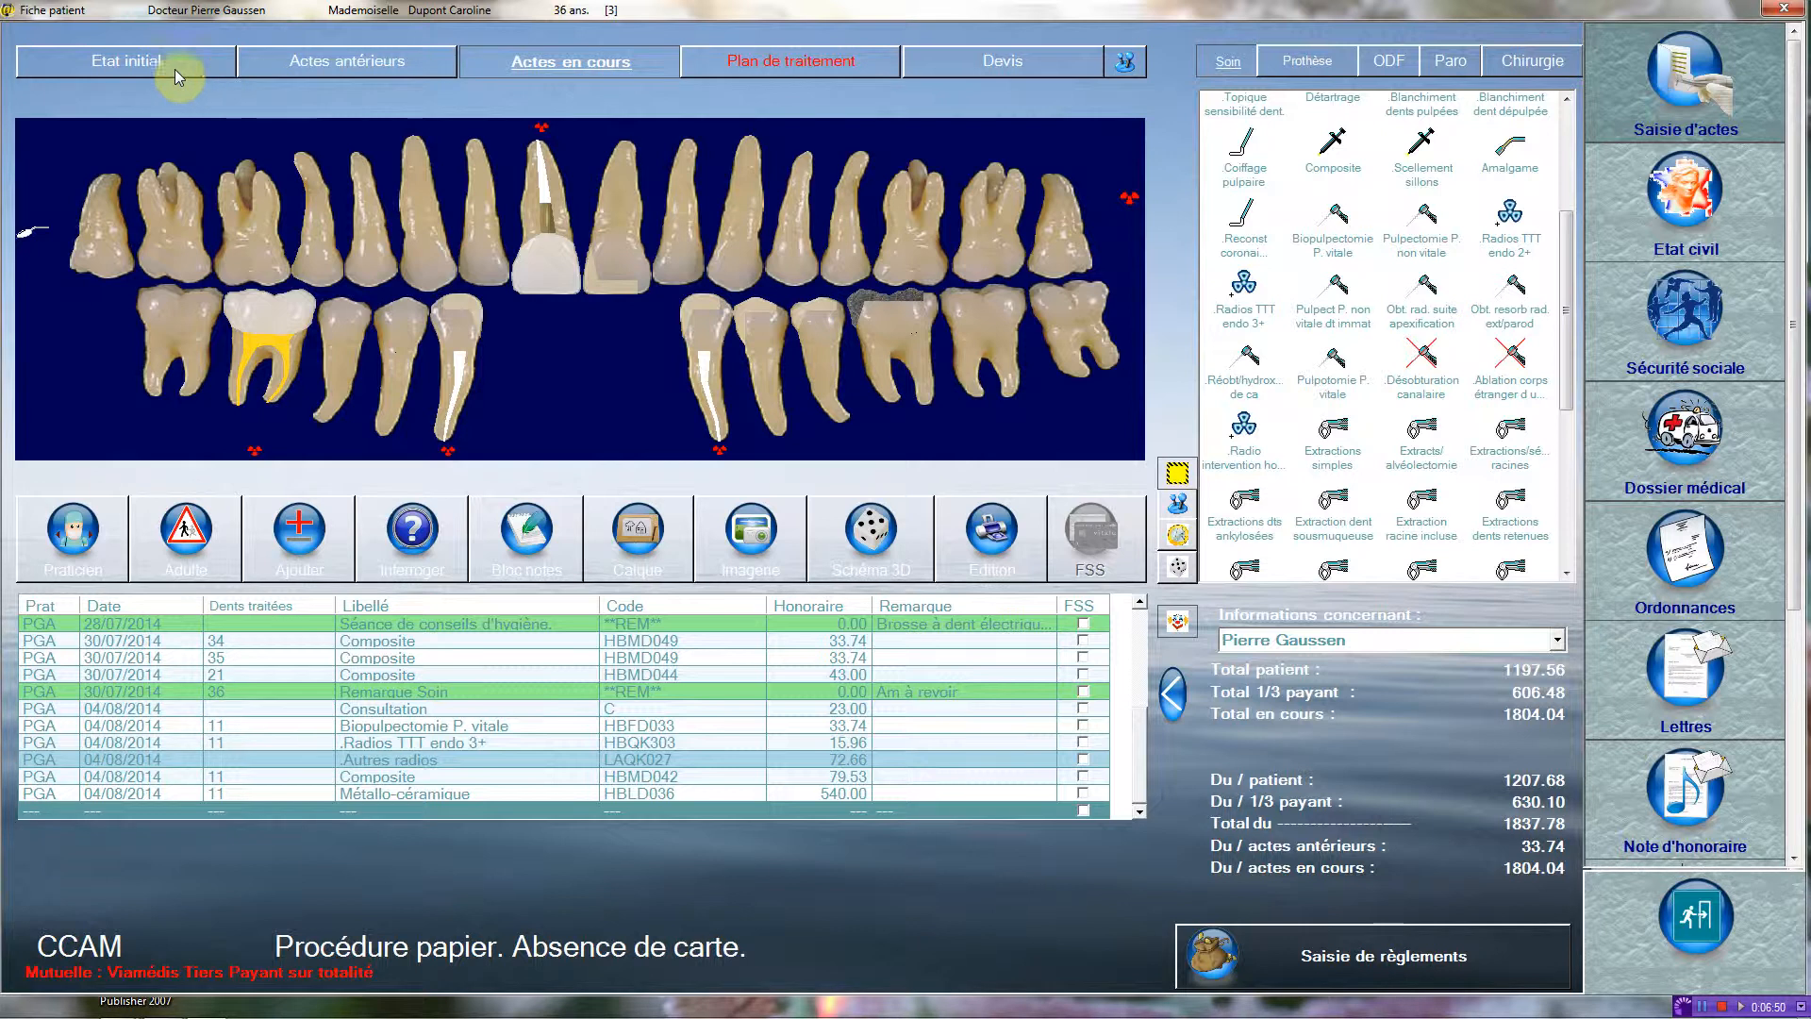
Mark teeth 45 and 44 as extracted in the patient's initial state using Extractions simples.
click(139, 62)
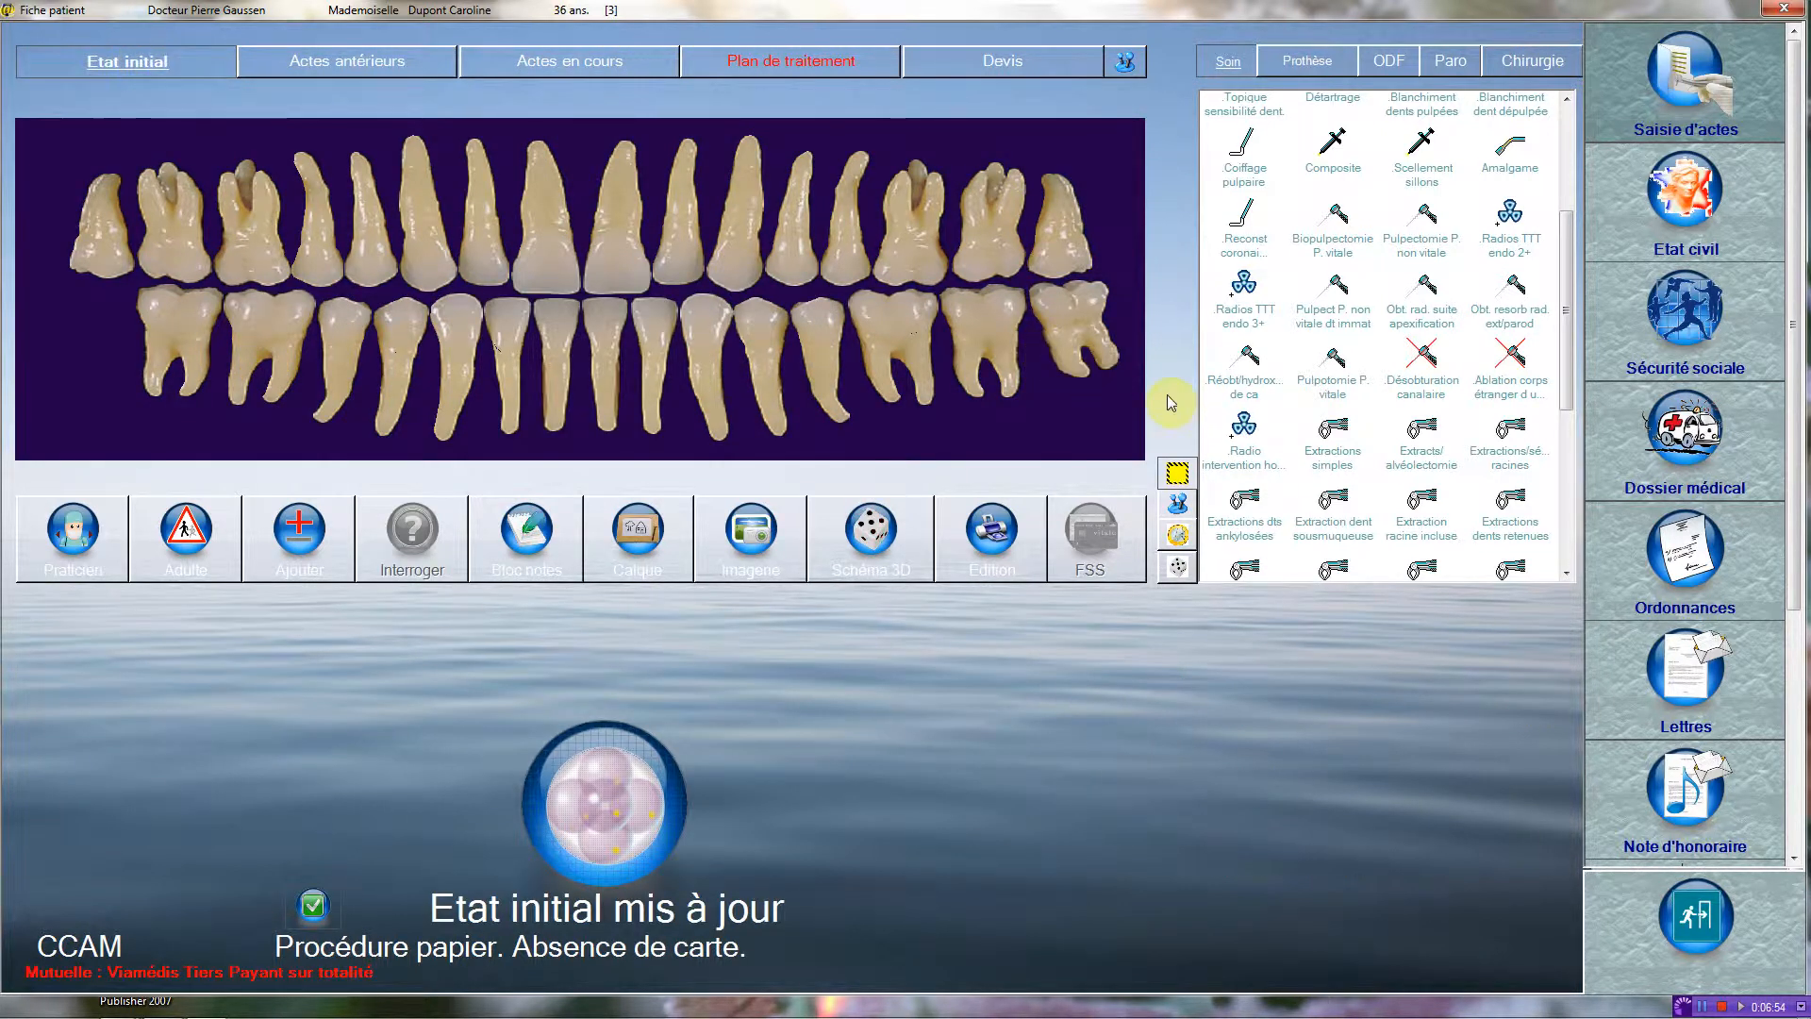
click(1332, 445)
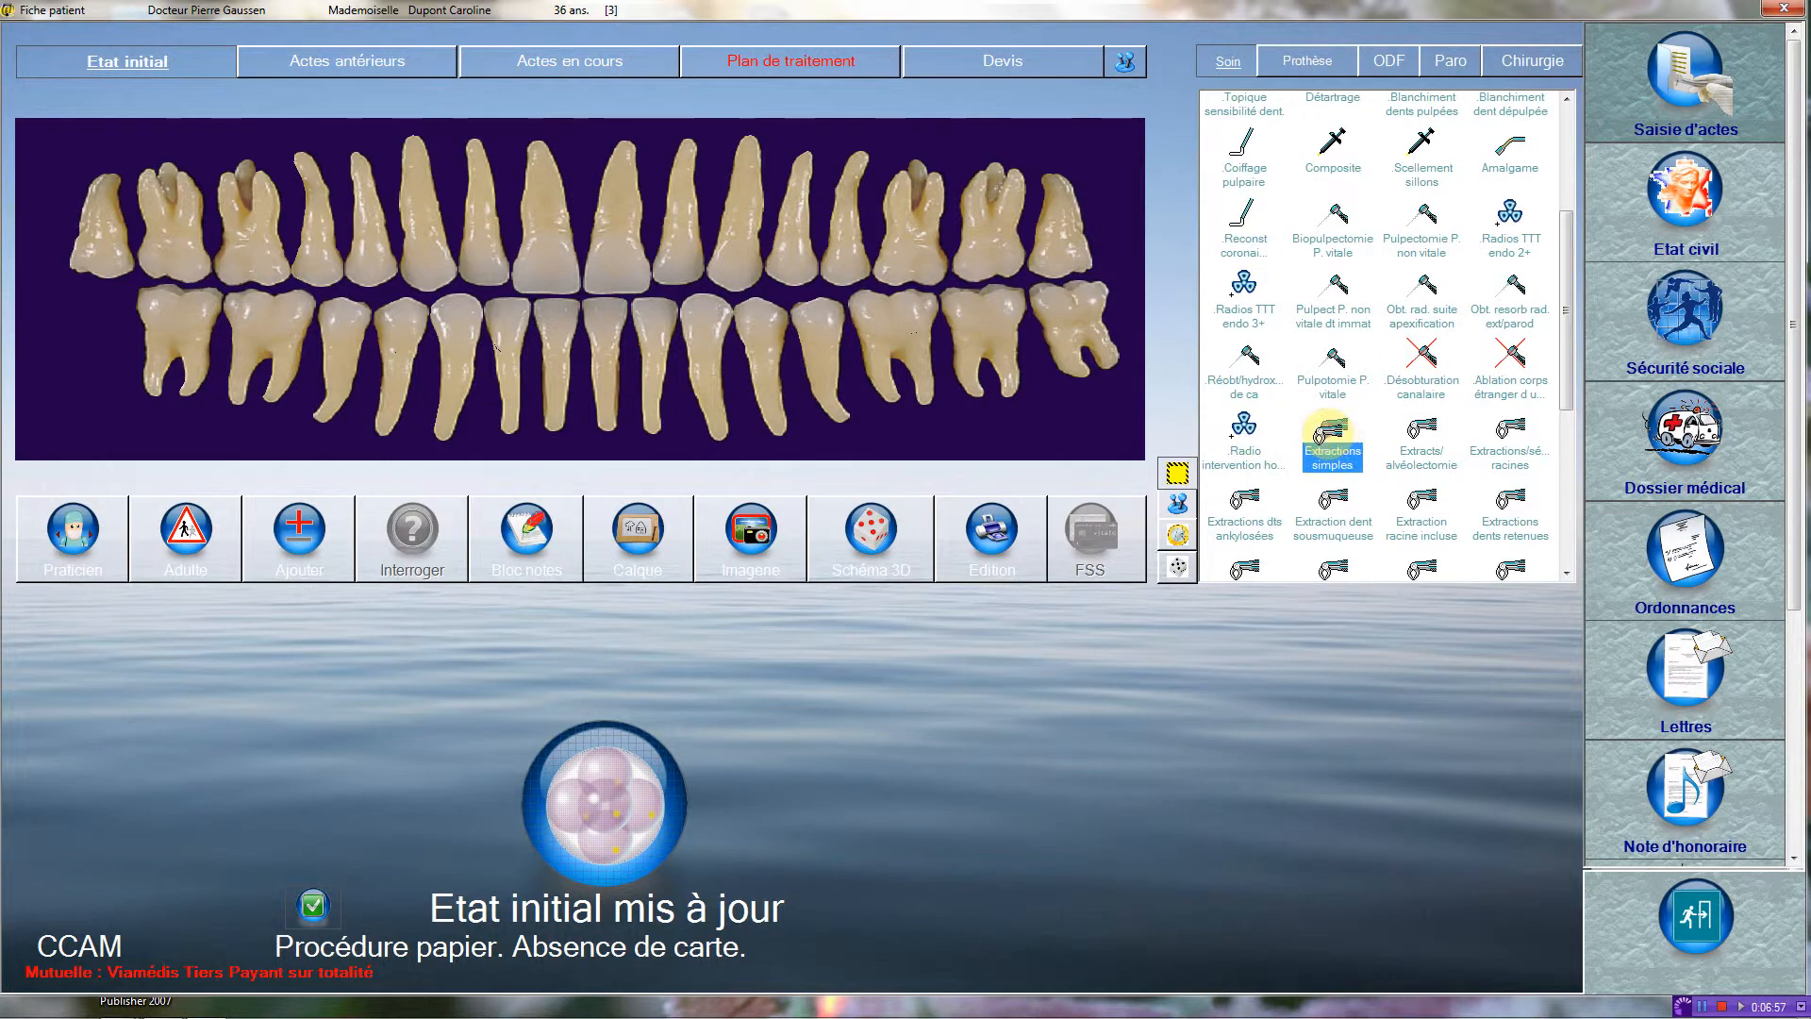
click(407, 332)
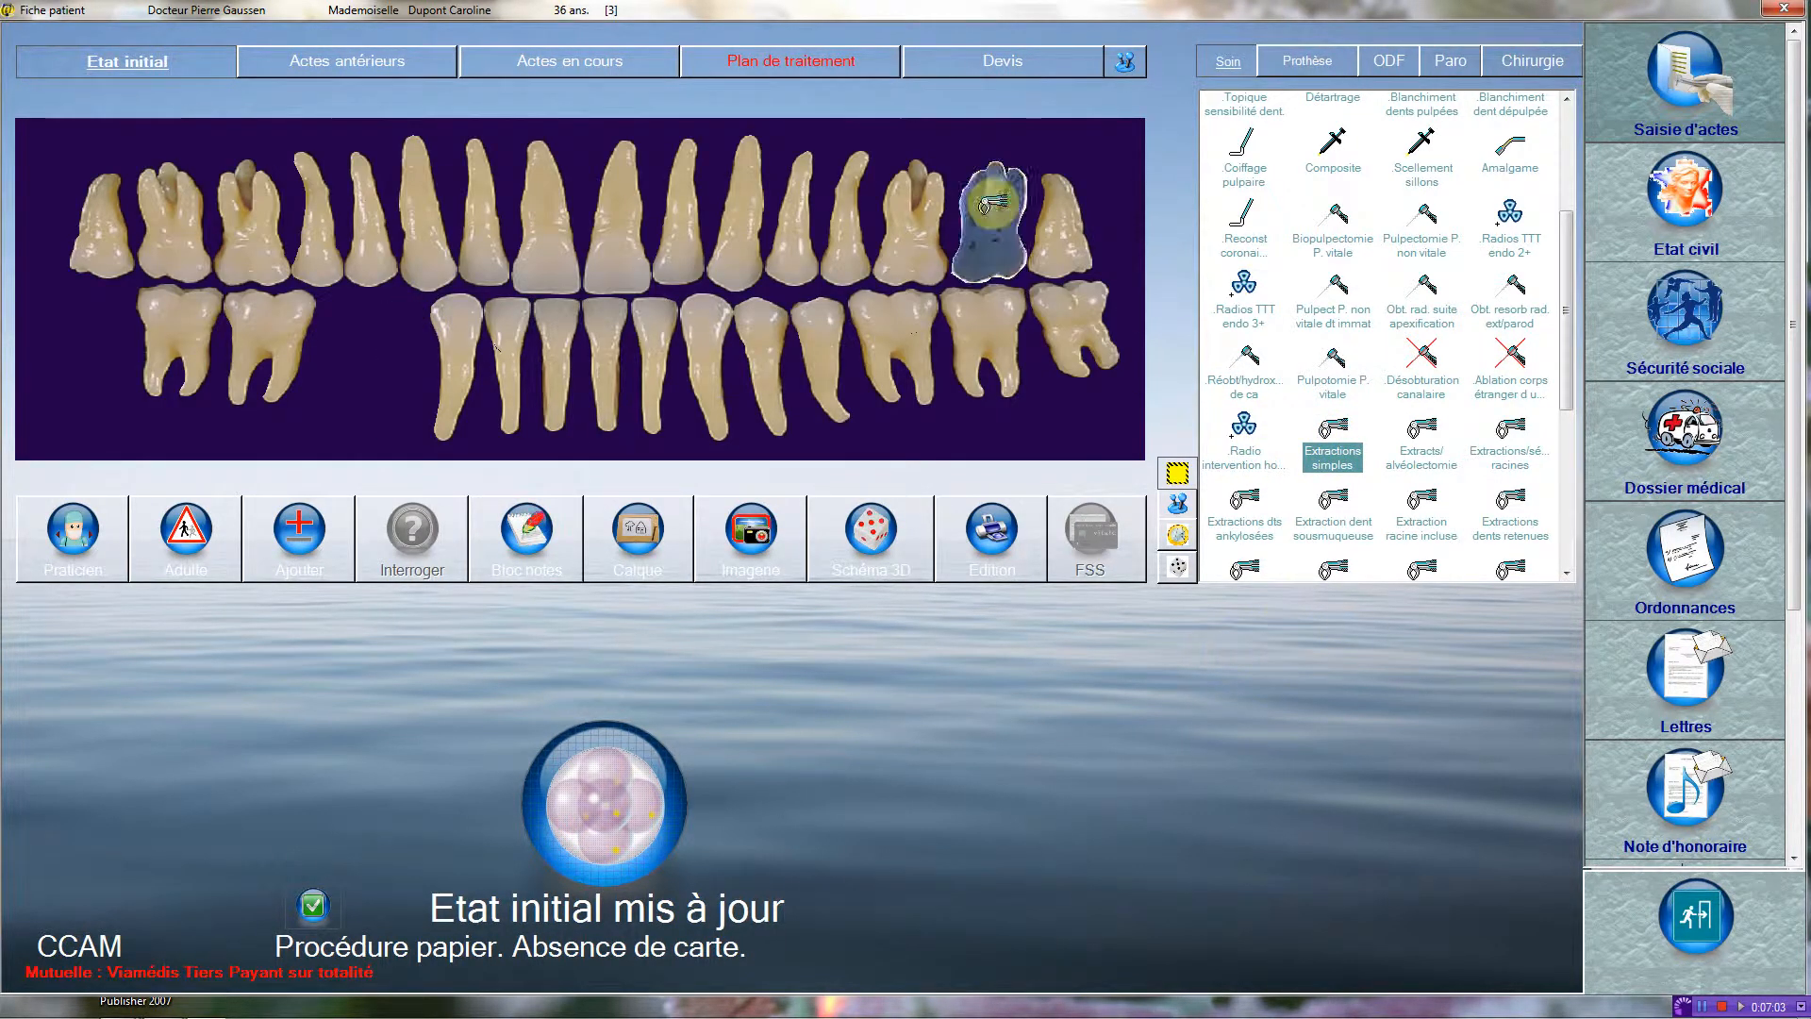
Record a six-tooth Appareil résine (HBLD371) in the current acts, replacing teeth 45, 44, 42, 41, 31 and 32.
click(559, 64)
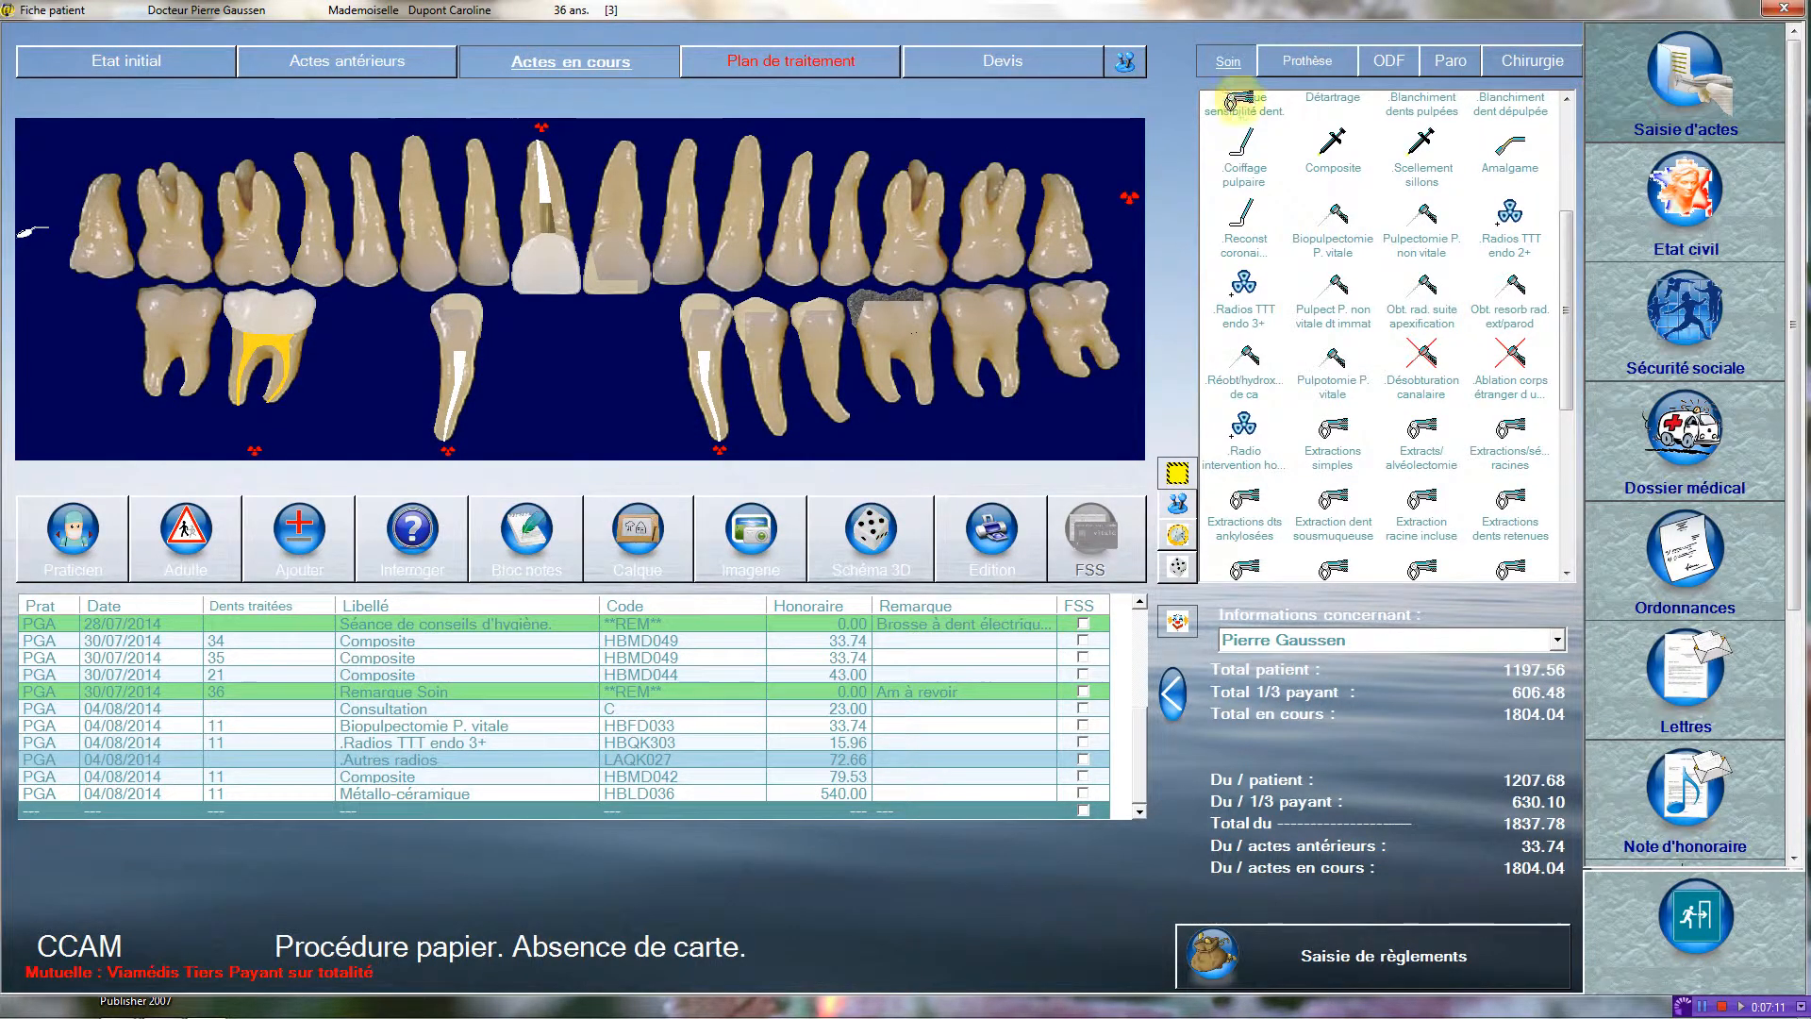
click(1330, 61)
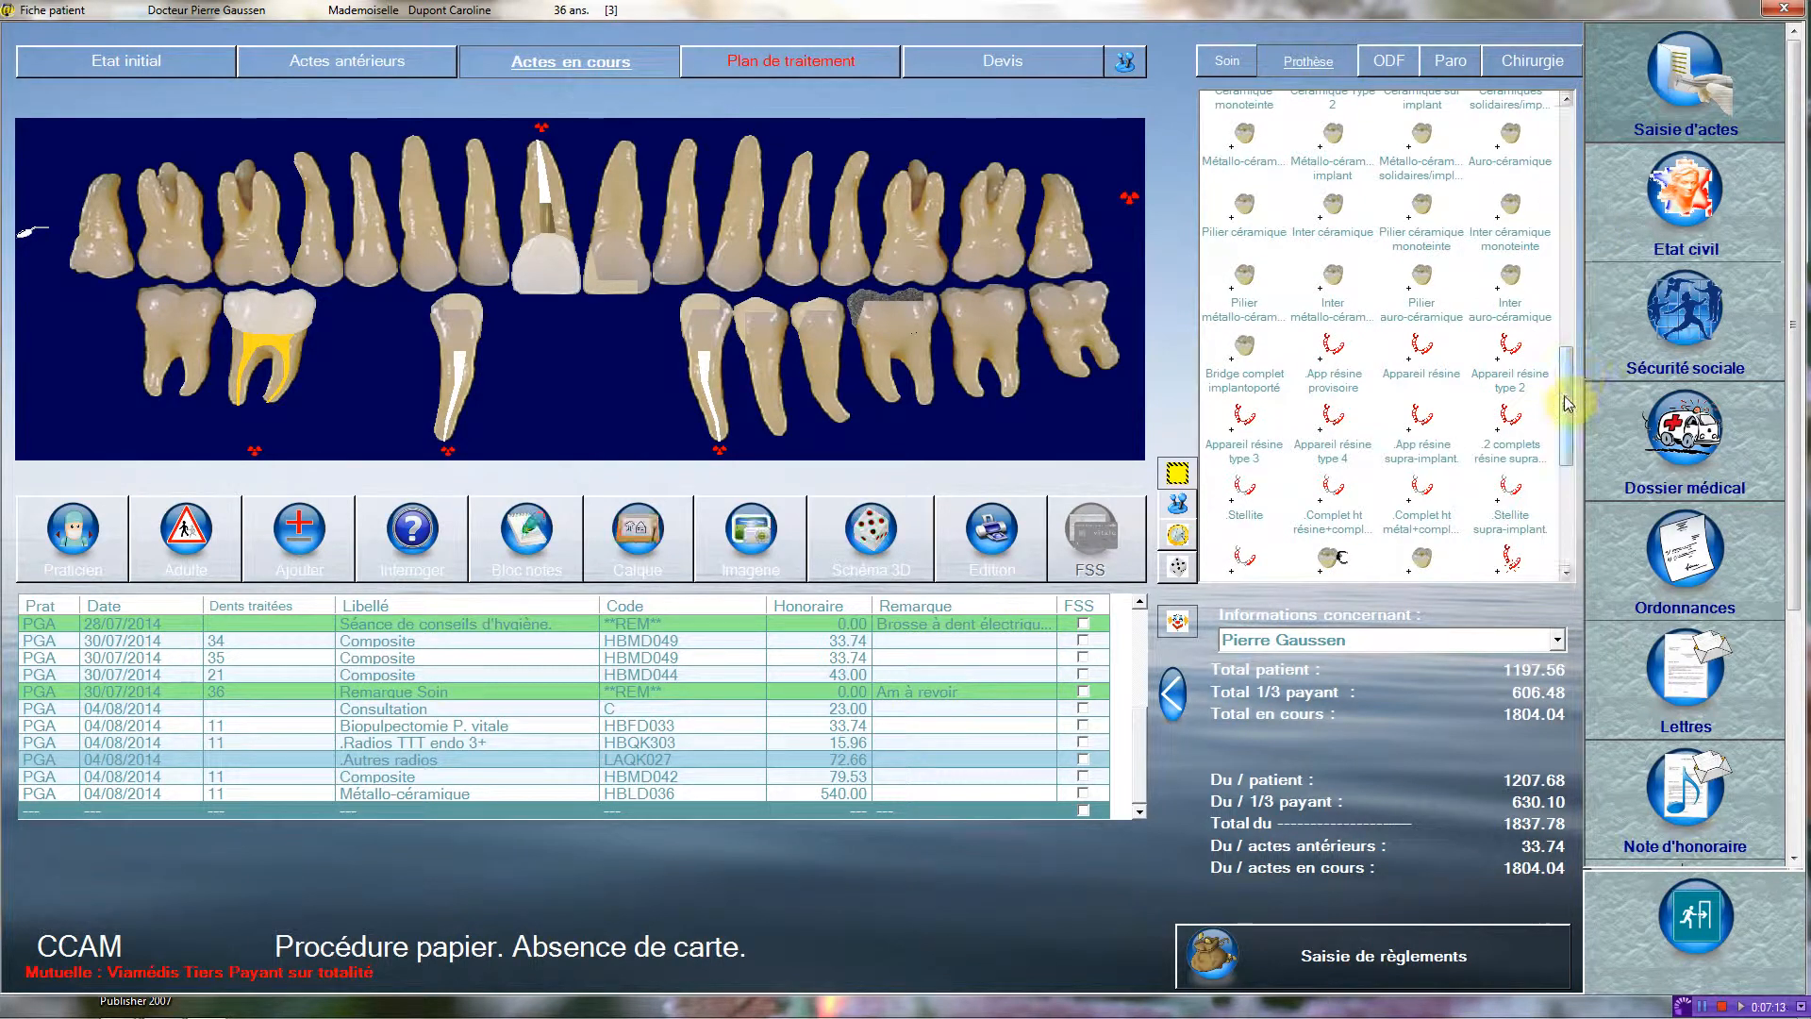
drag(1563, 401, 1567, 406)
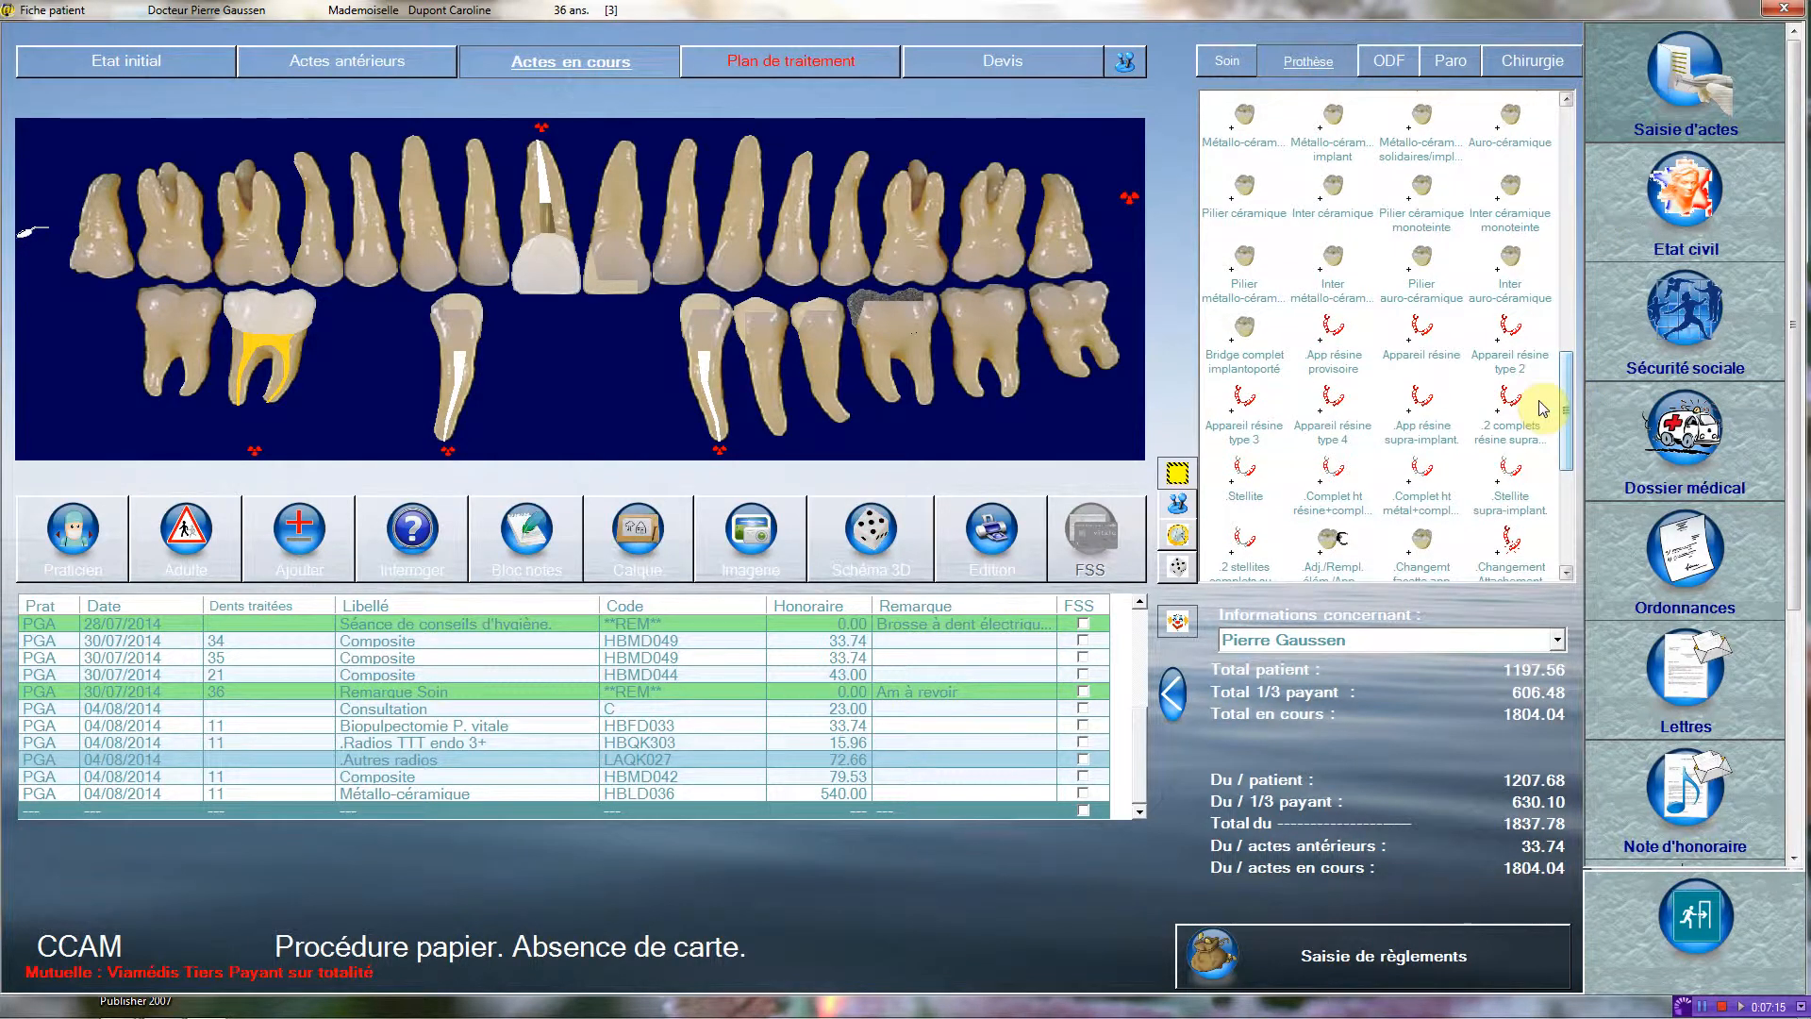
mouse_move(1422, 326)
mouse_down()
mouse_move(345, 311)
mouse_move(667, 334)
mouse_up()
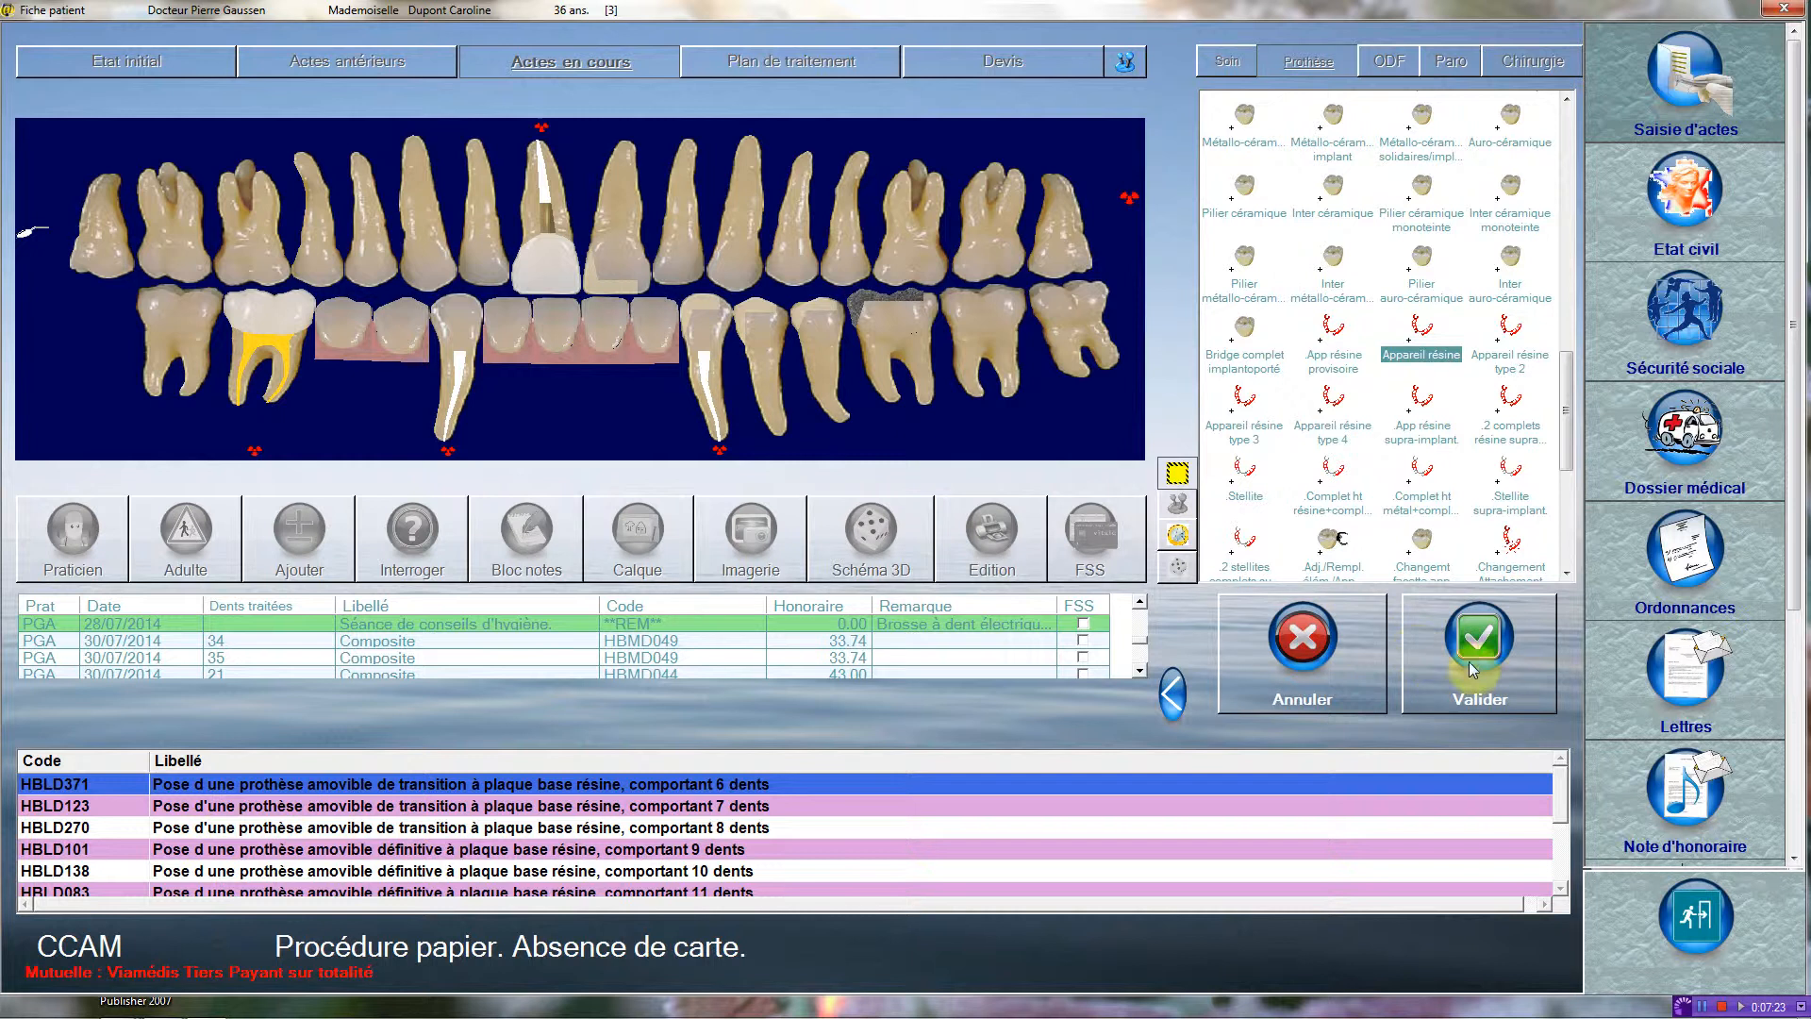
click(1494, 668)
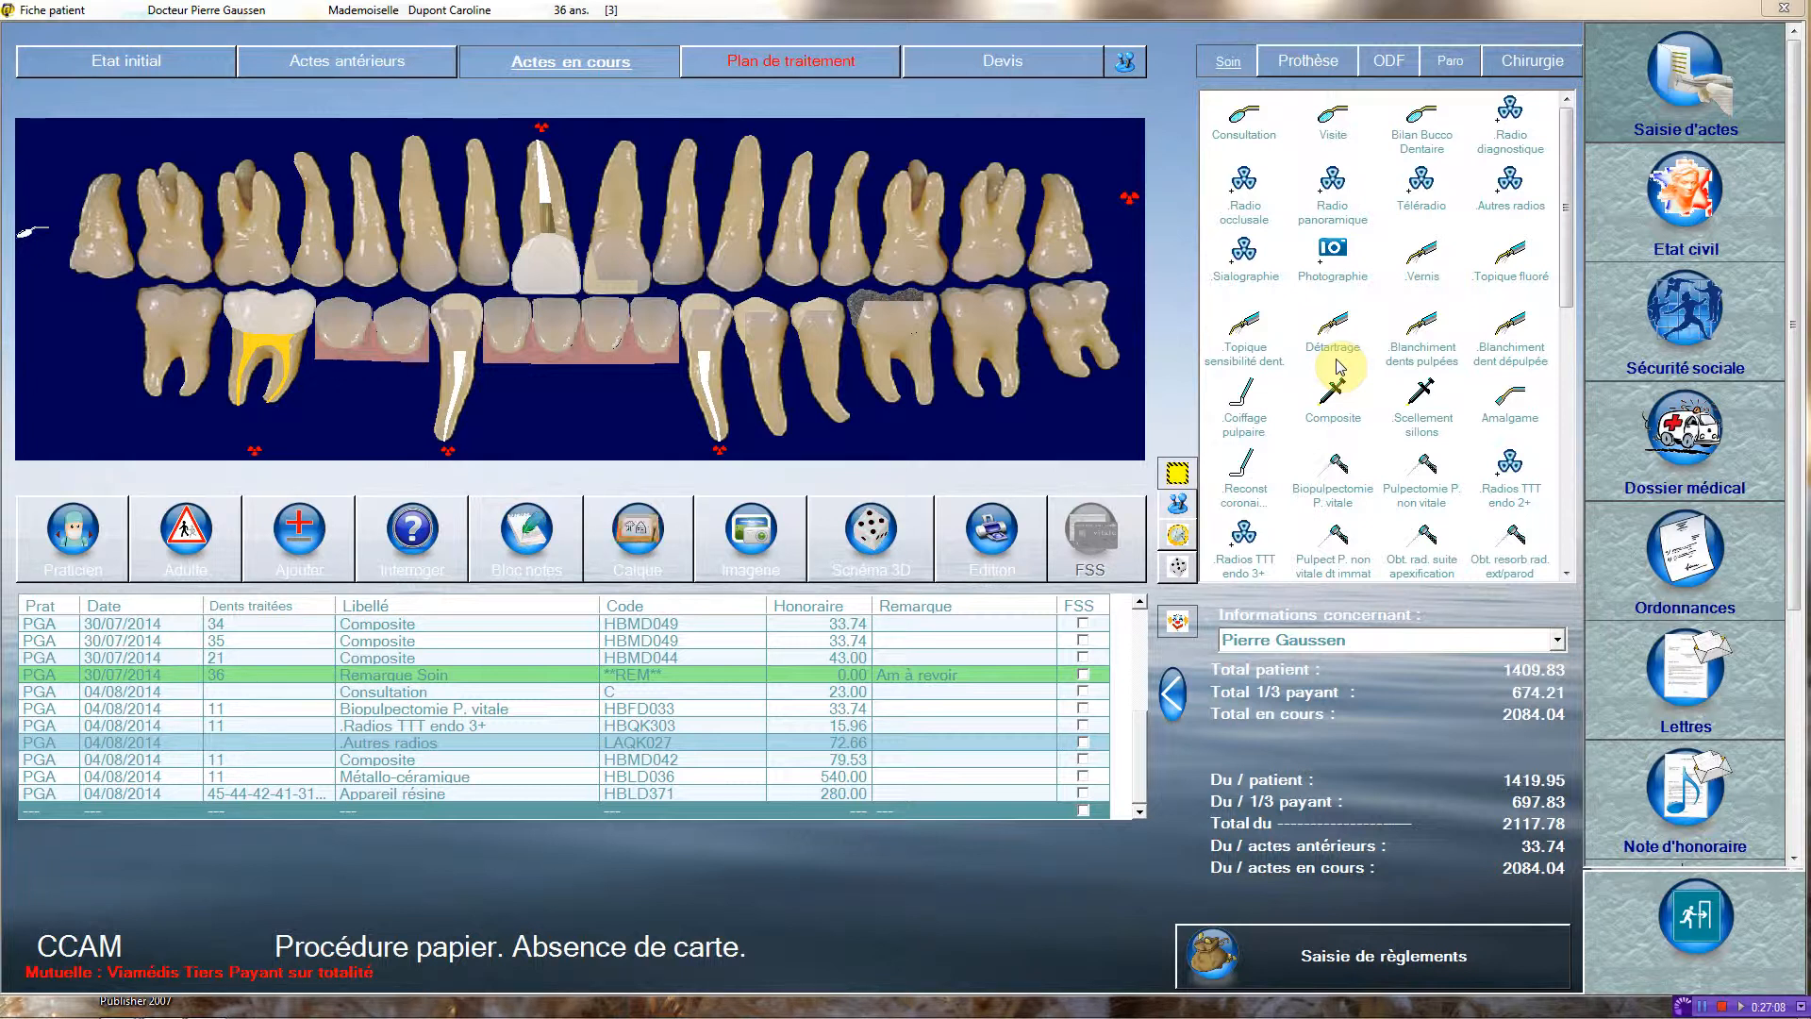
Record a full-mouth Détartrage (HBJD001) in the current acts.
click(1336, 363)
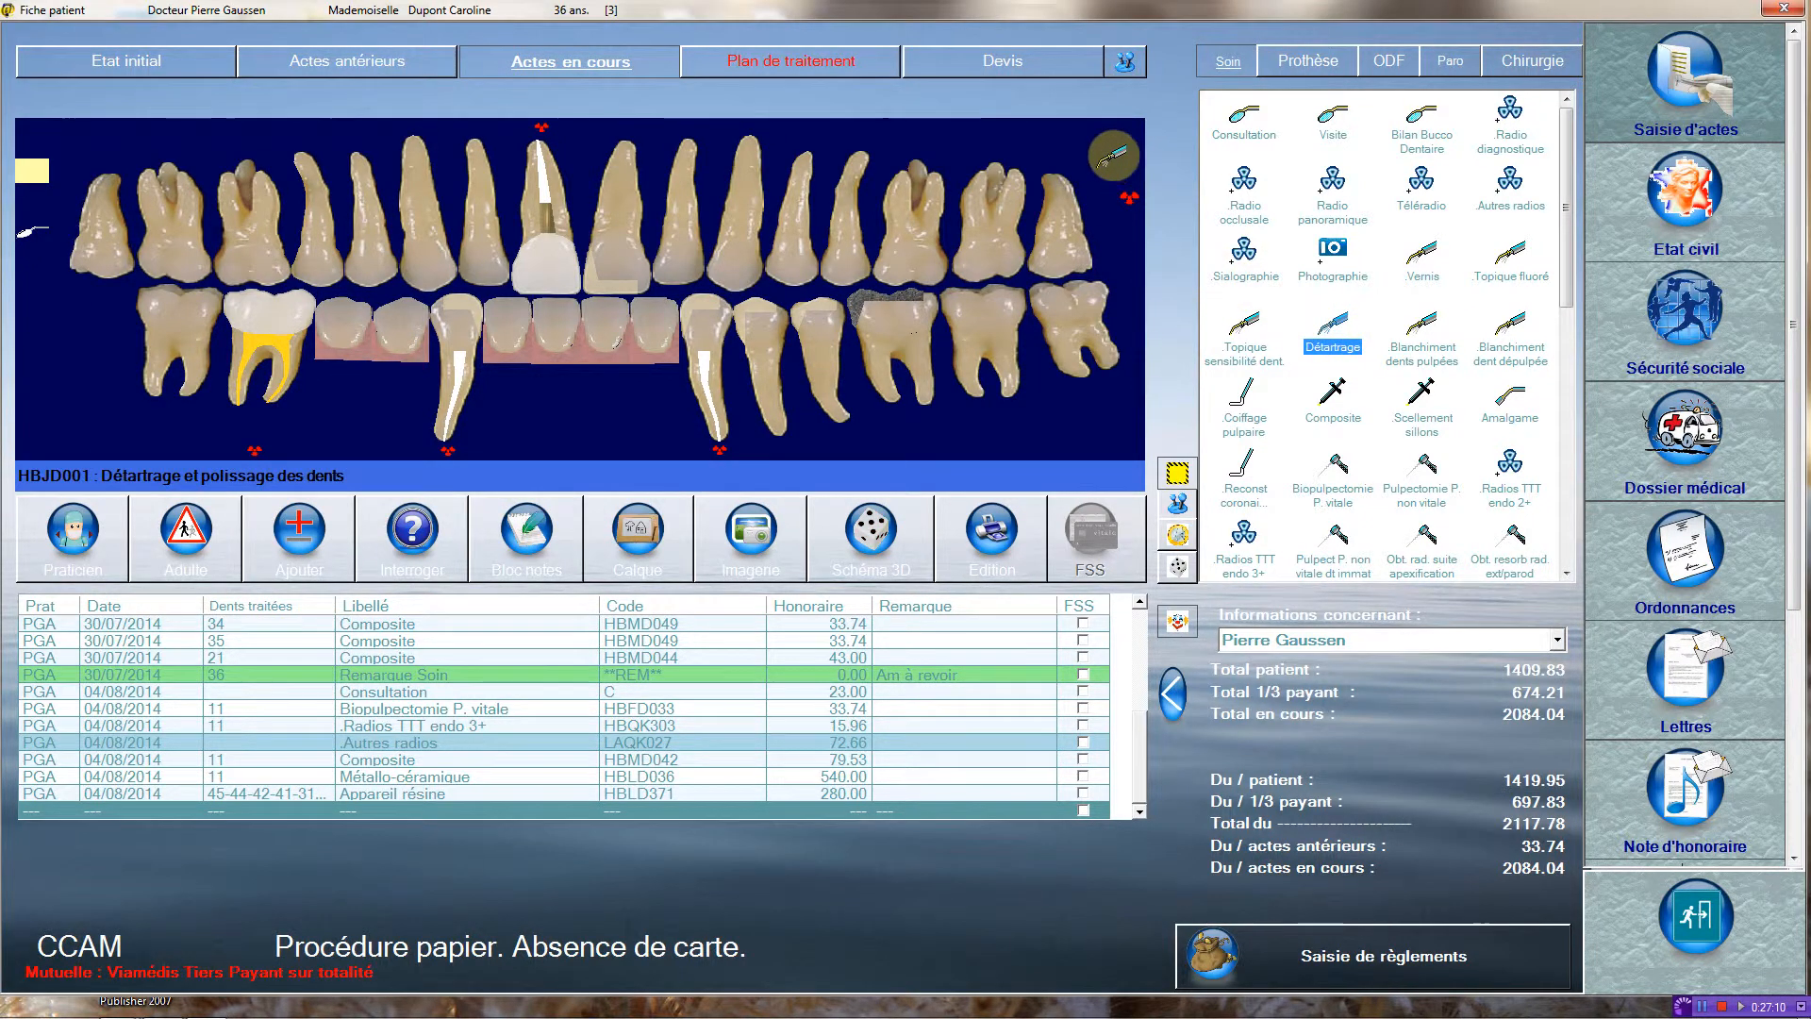
click(1113, 156)
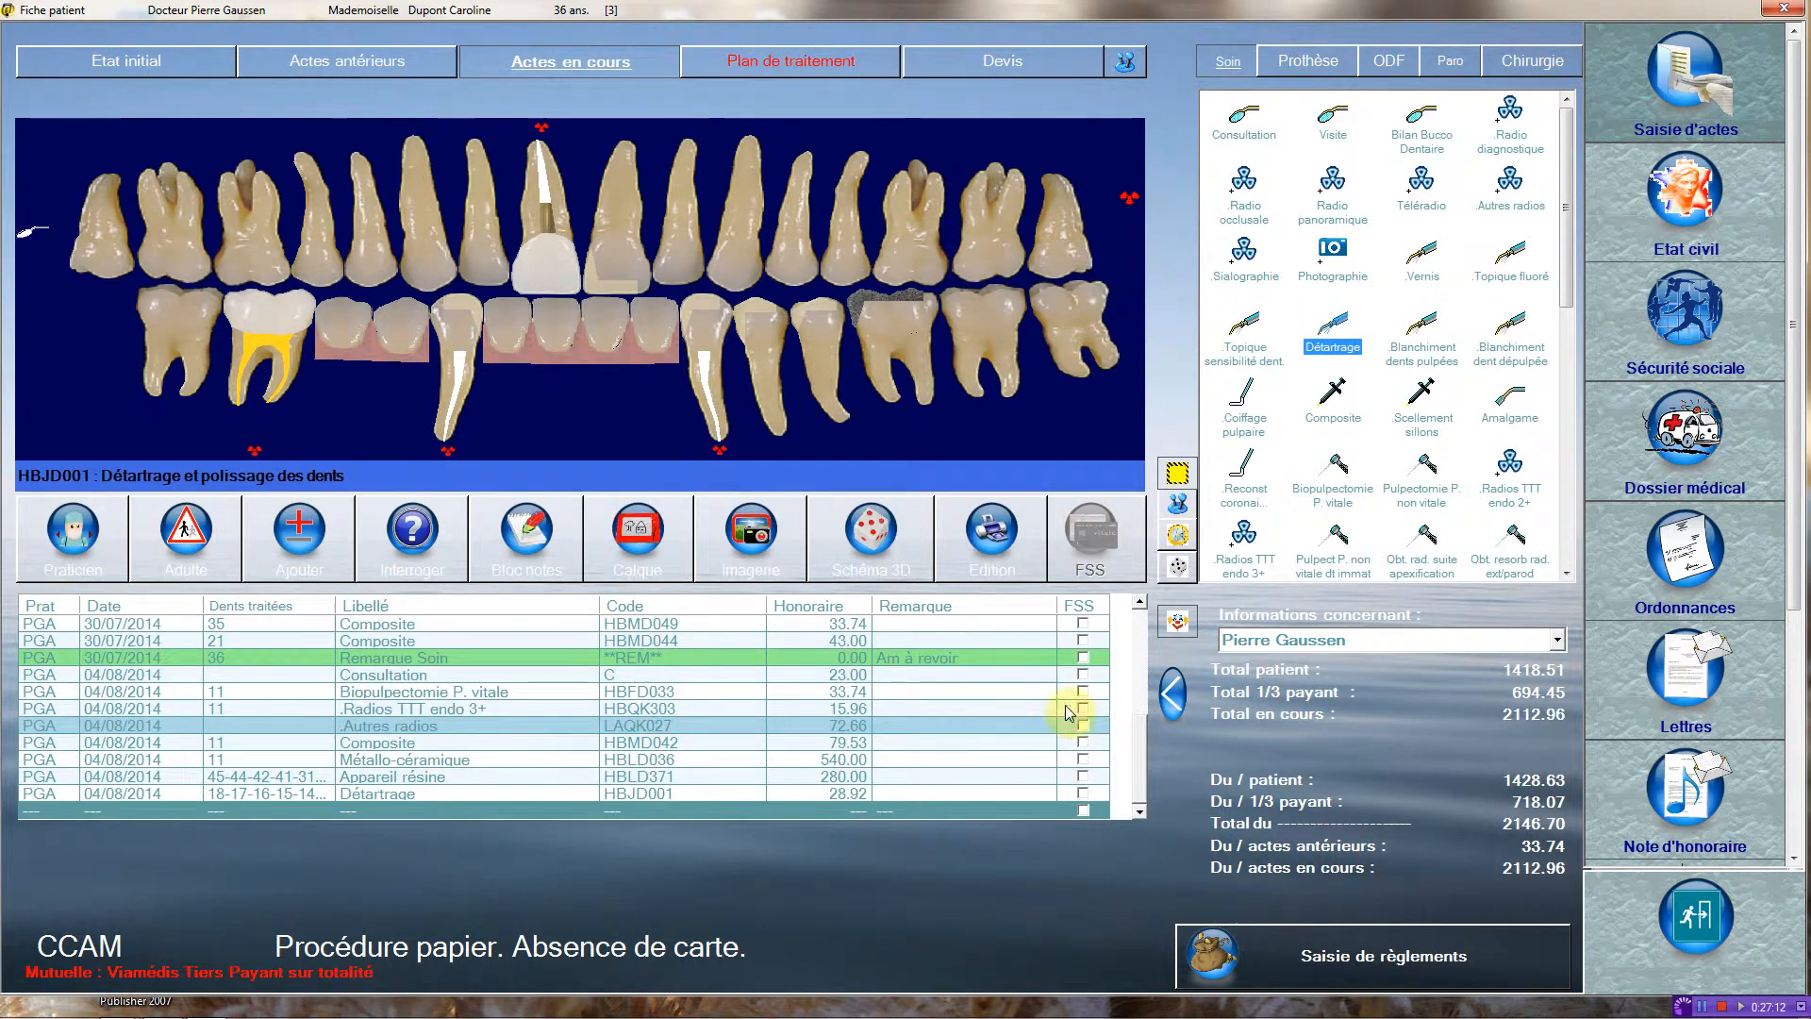
Preview the paper social security form (FSS) for the Détartrage act and close it without printing.
click(1083, 794)
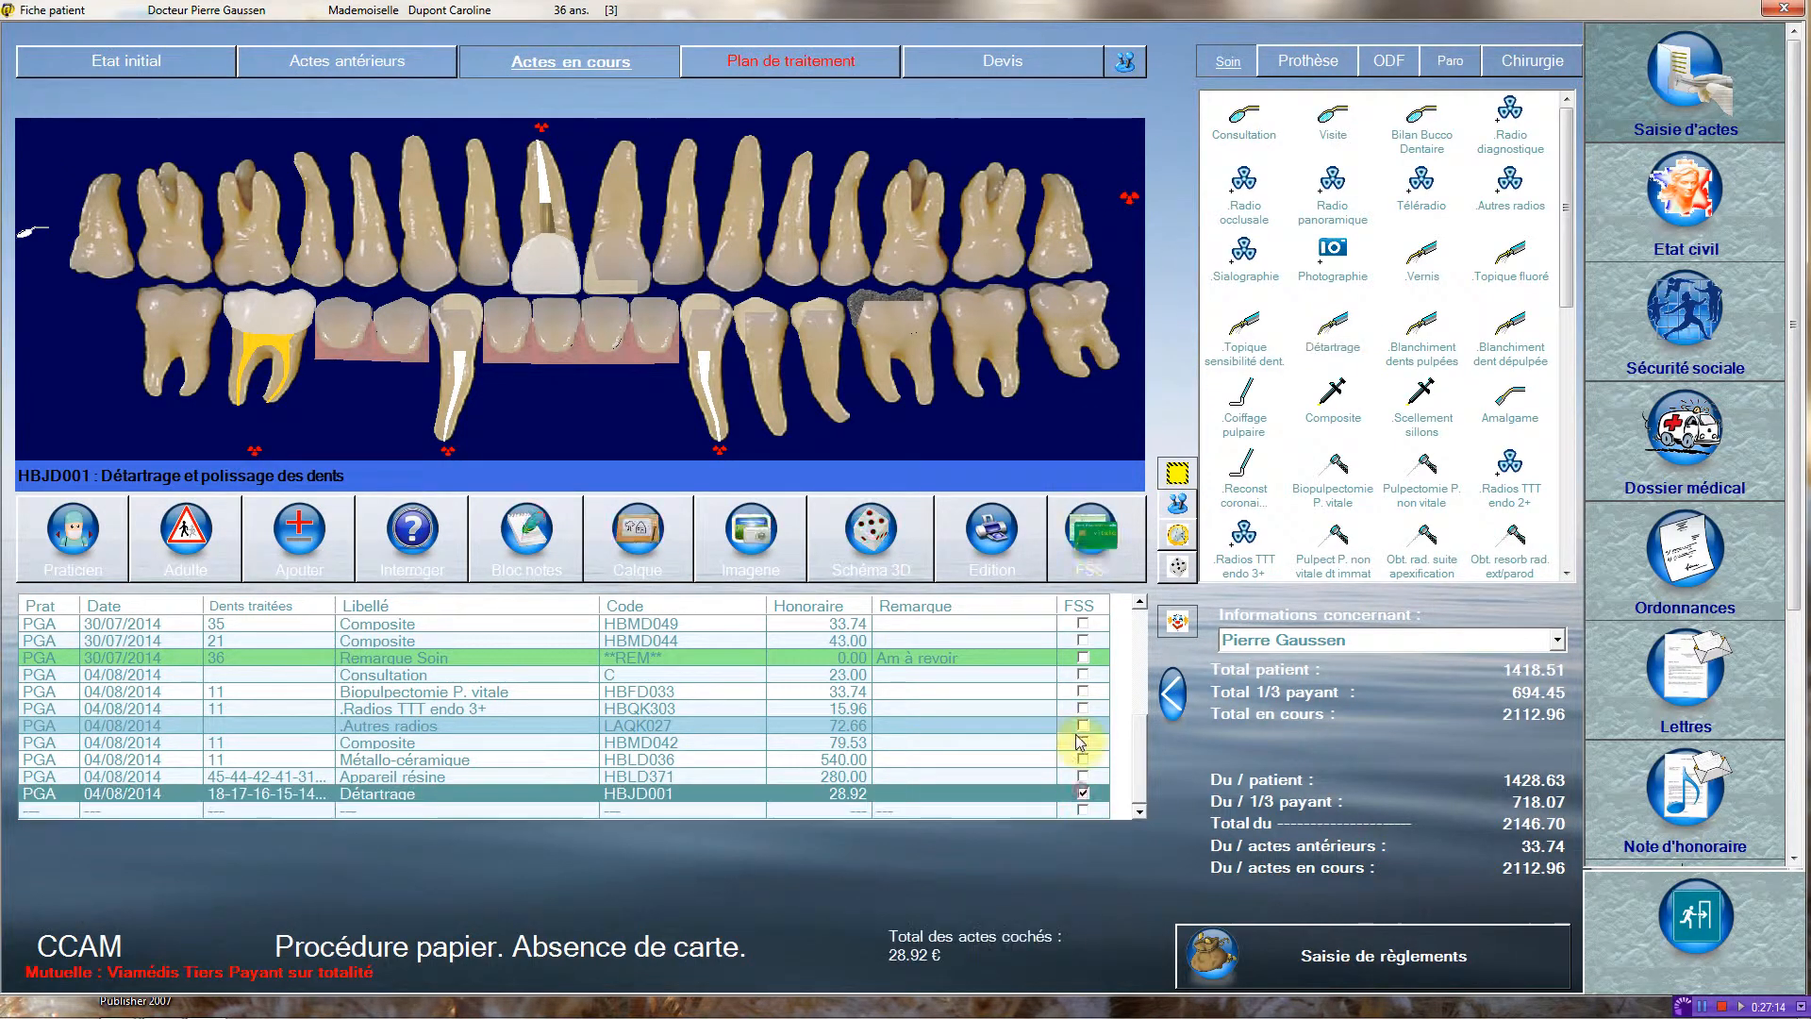
click(1108, 511)
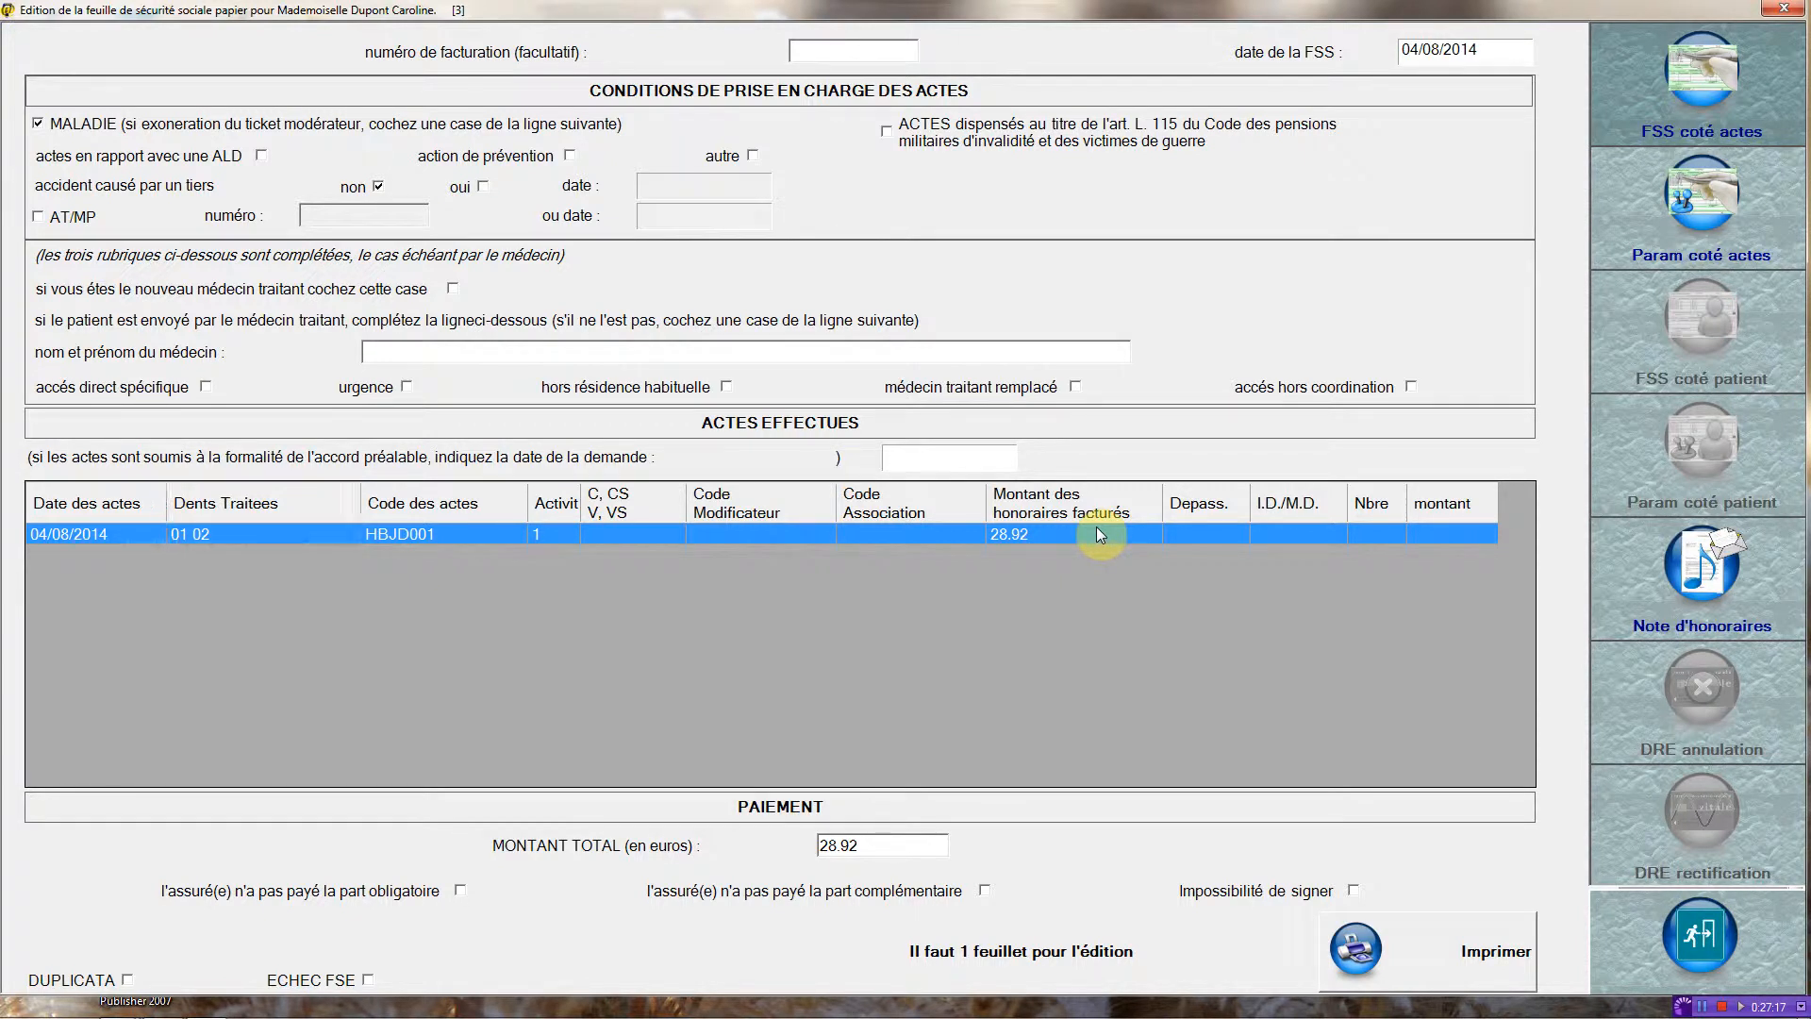
click(1672, 951)
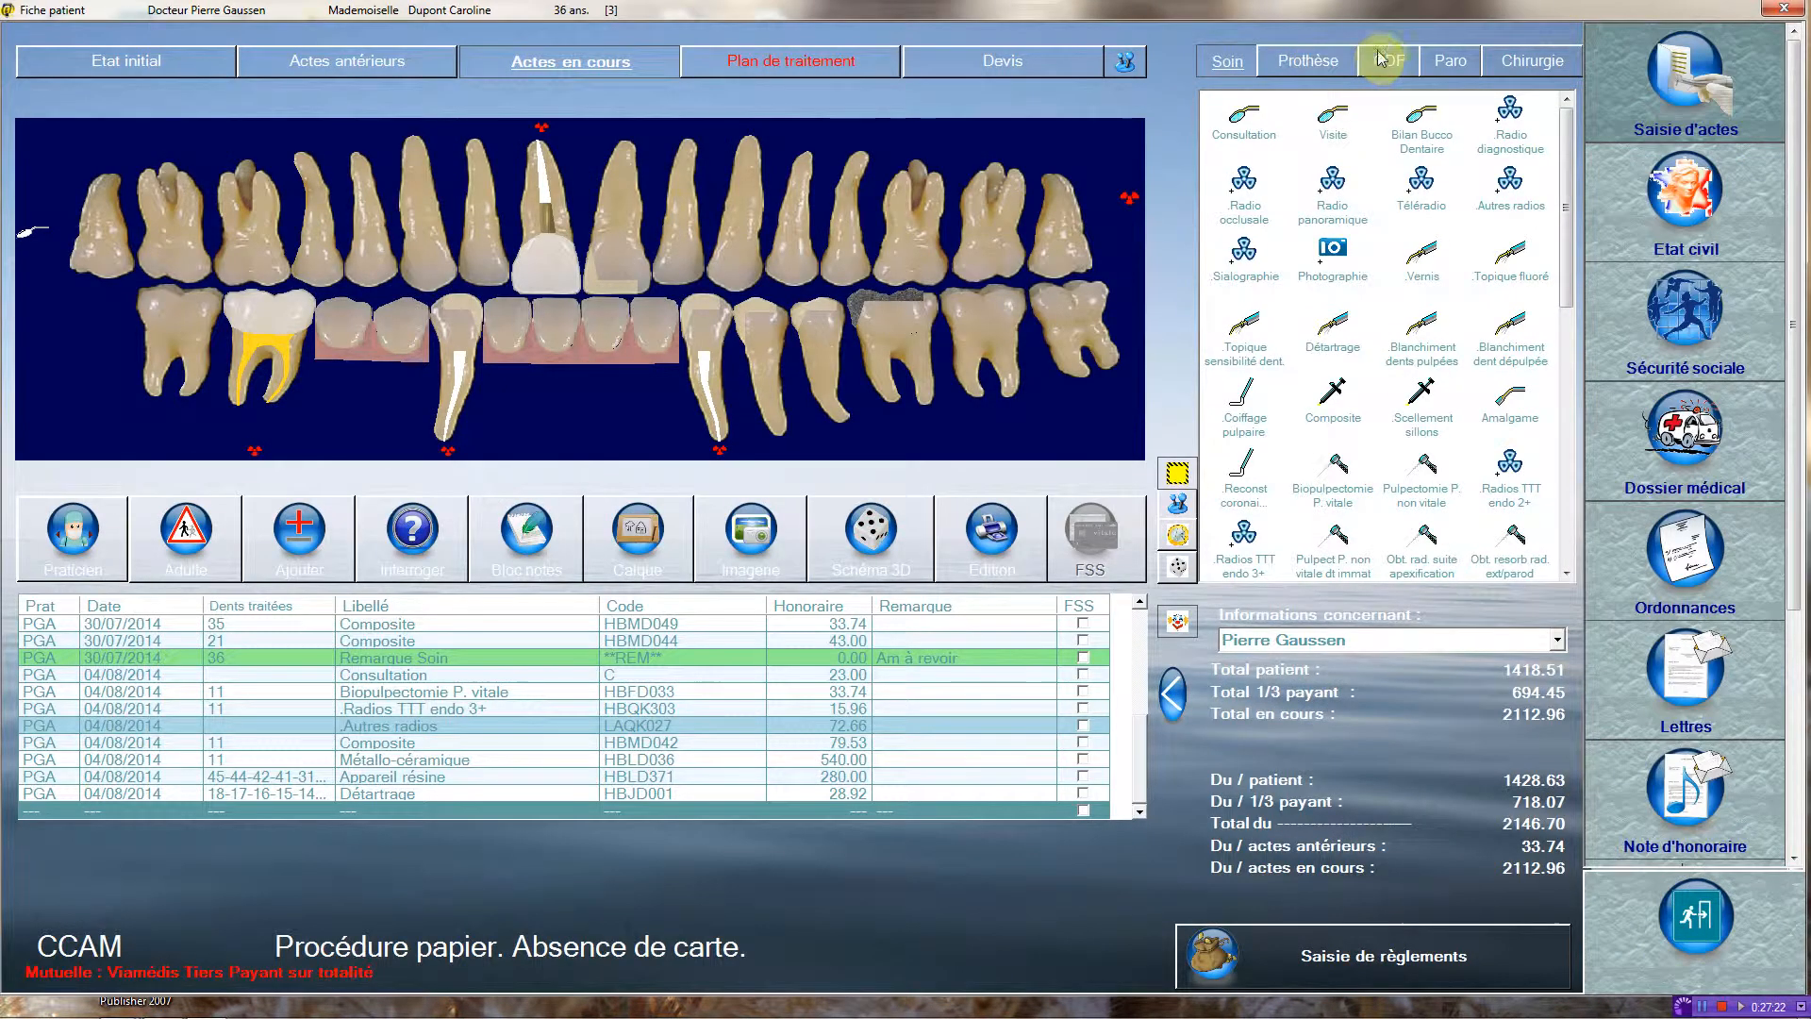
Record a Gingivectomie on a sector of 4 to 6 teeth (HBFA007) in the current acts for teeth 31, 32, 41 and 42.
click(1448, 59)
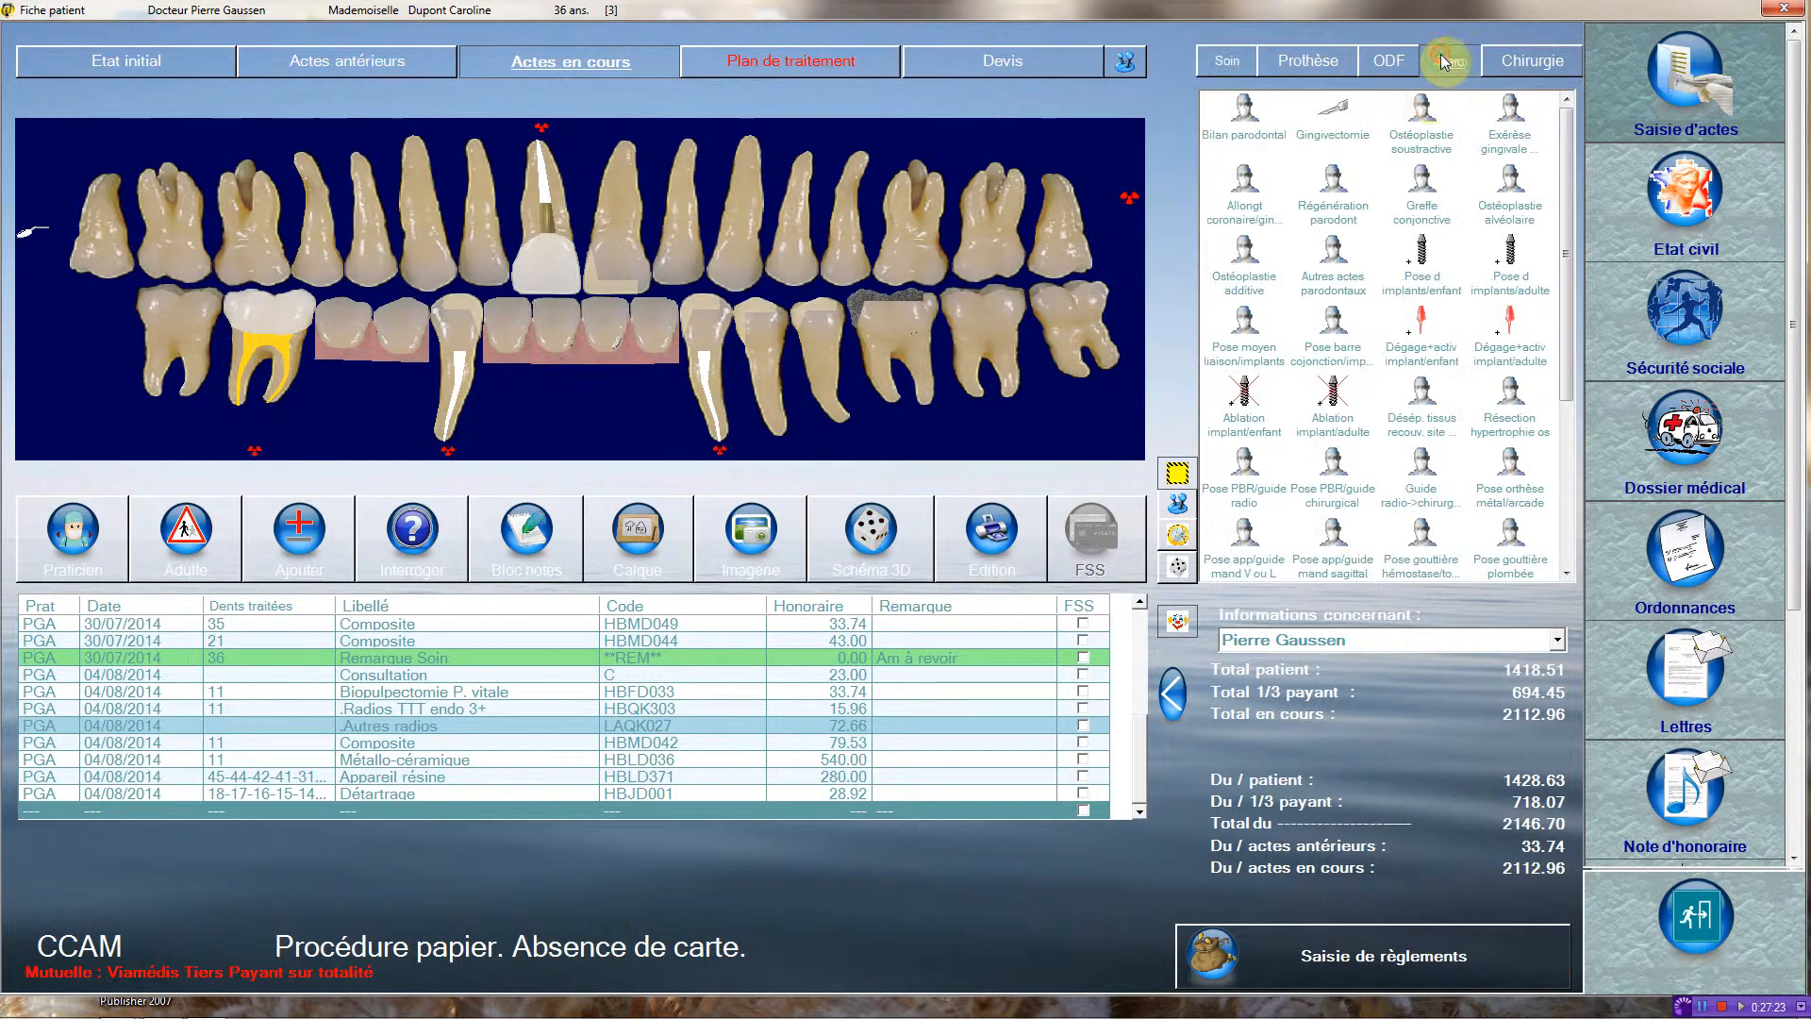
click(1332, 112)
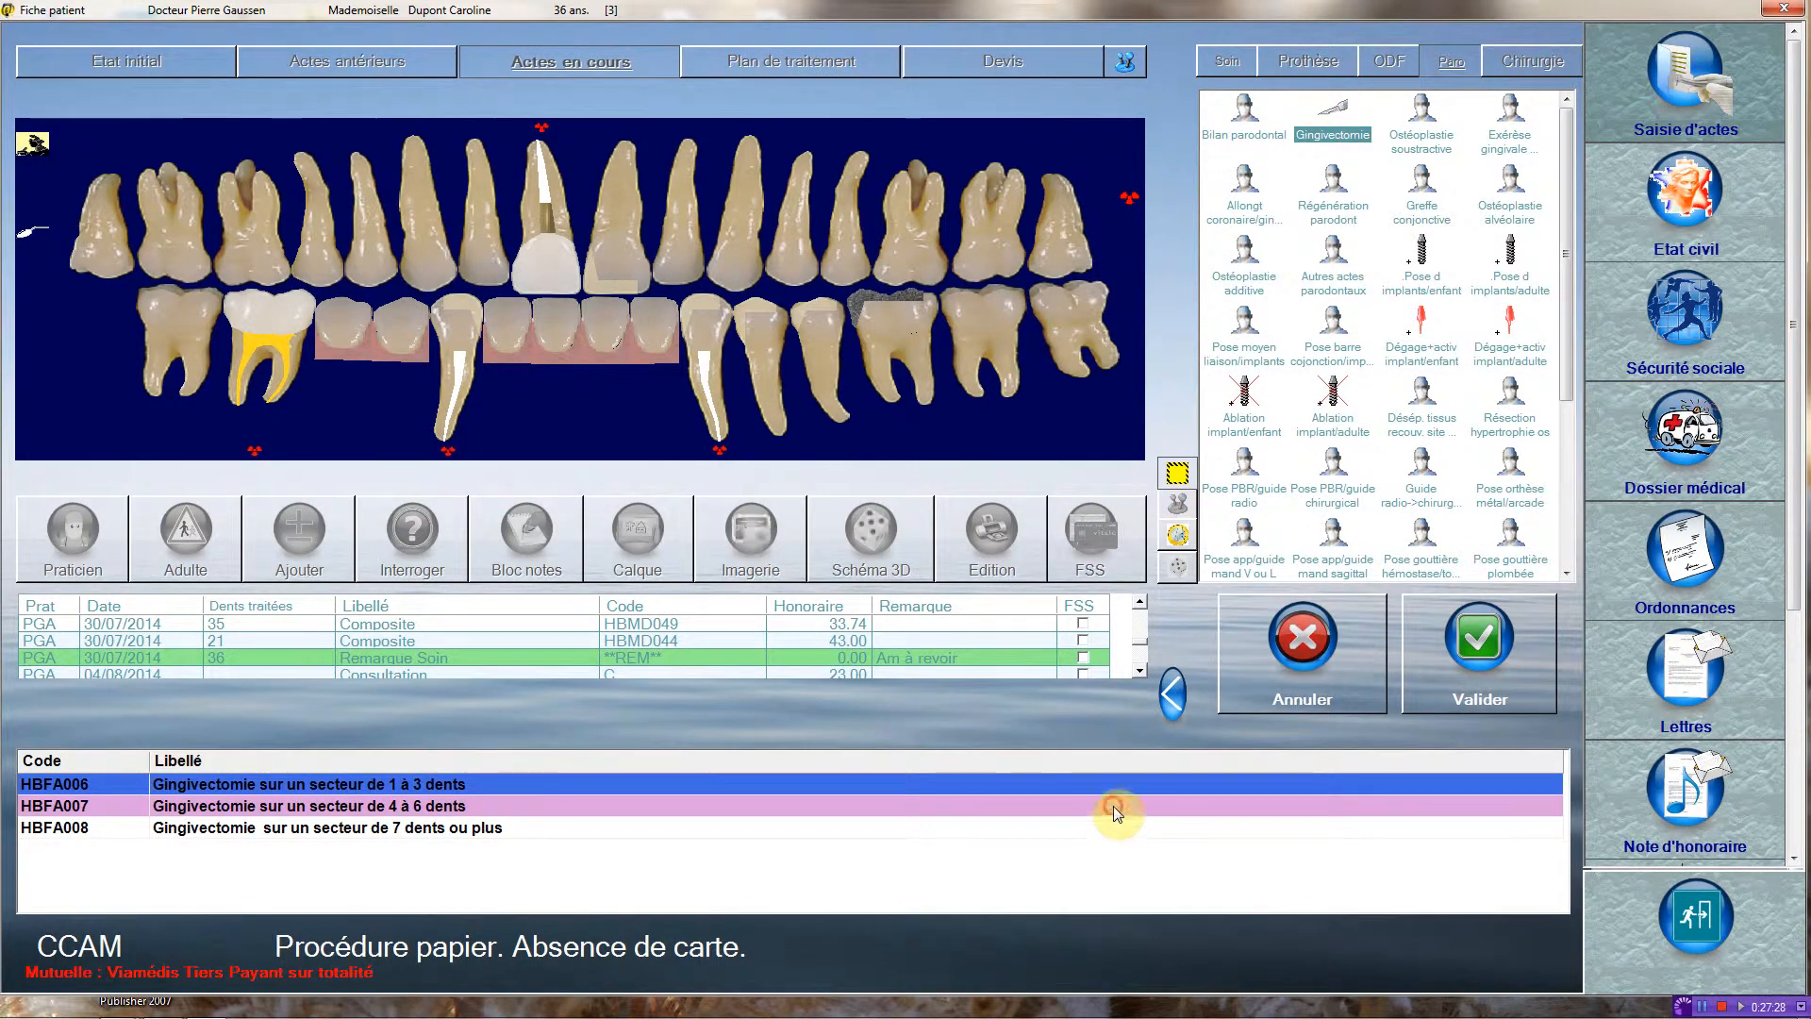
click(1114, 807)
click(1525, 661)
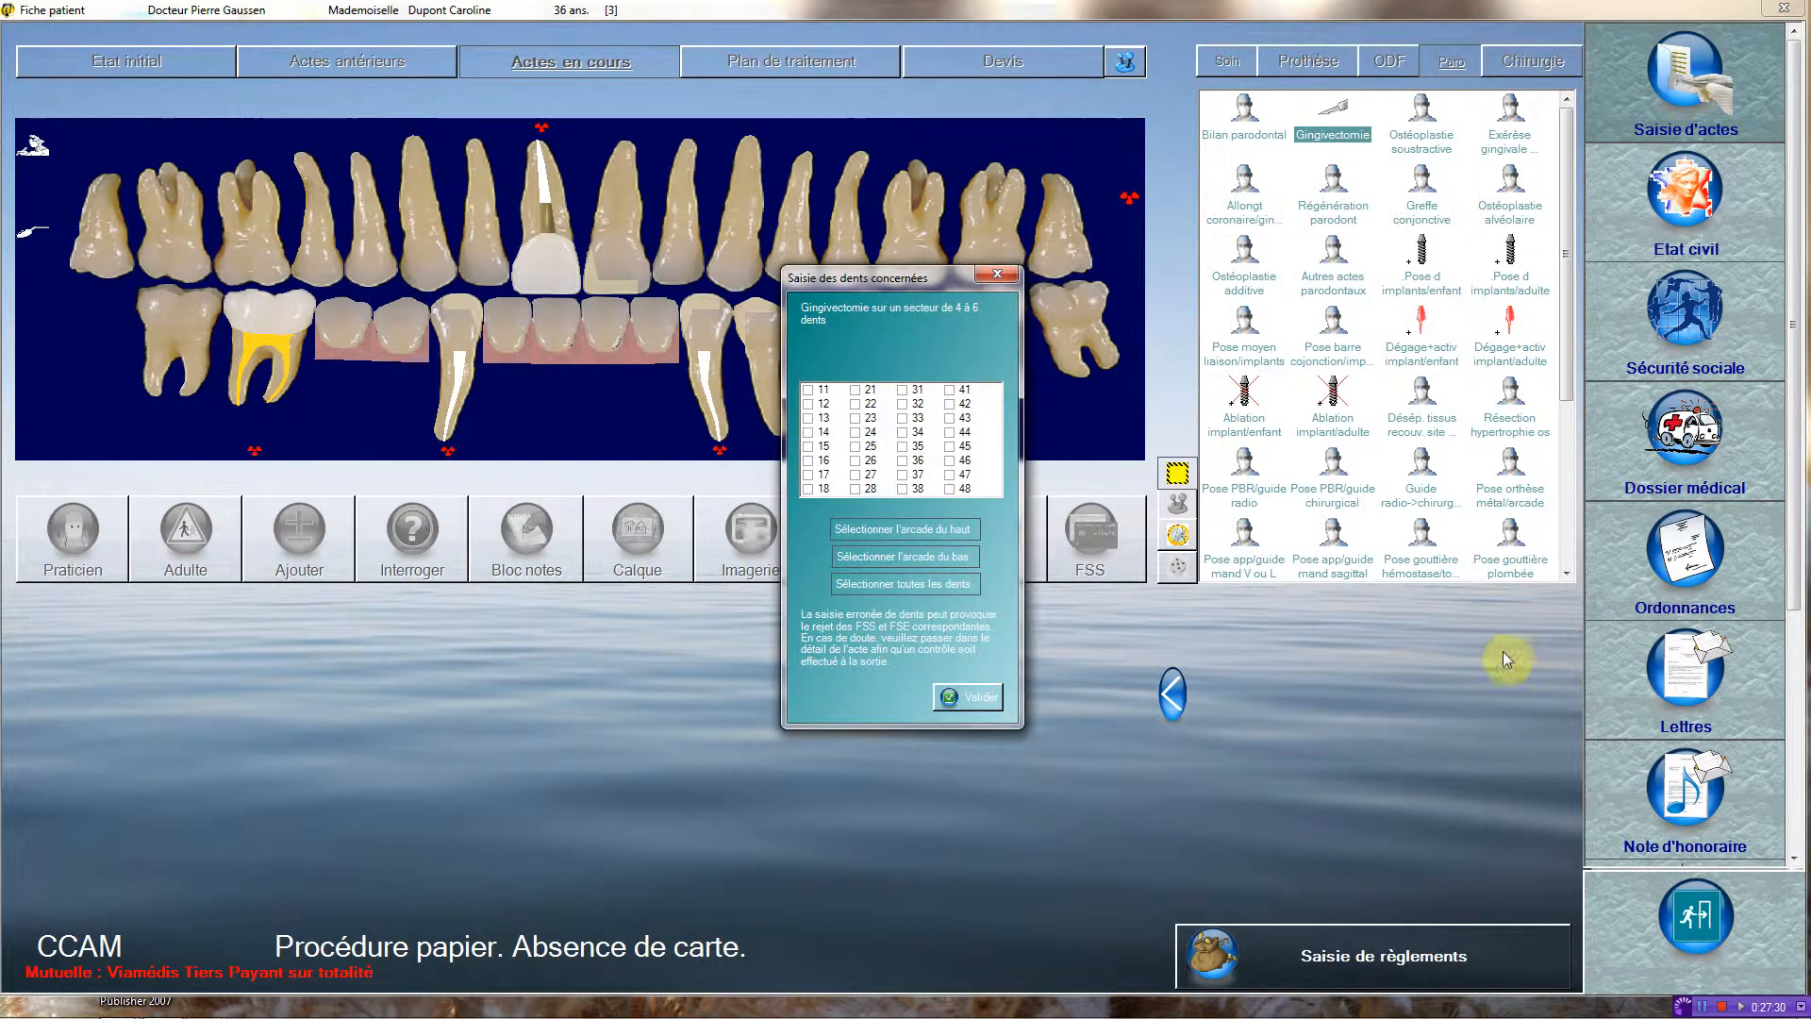
click(902, 404)
click(949, 390)
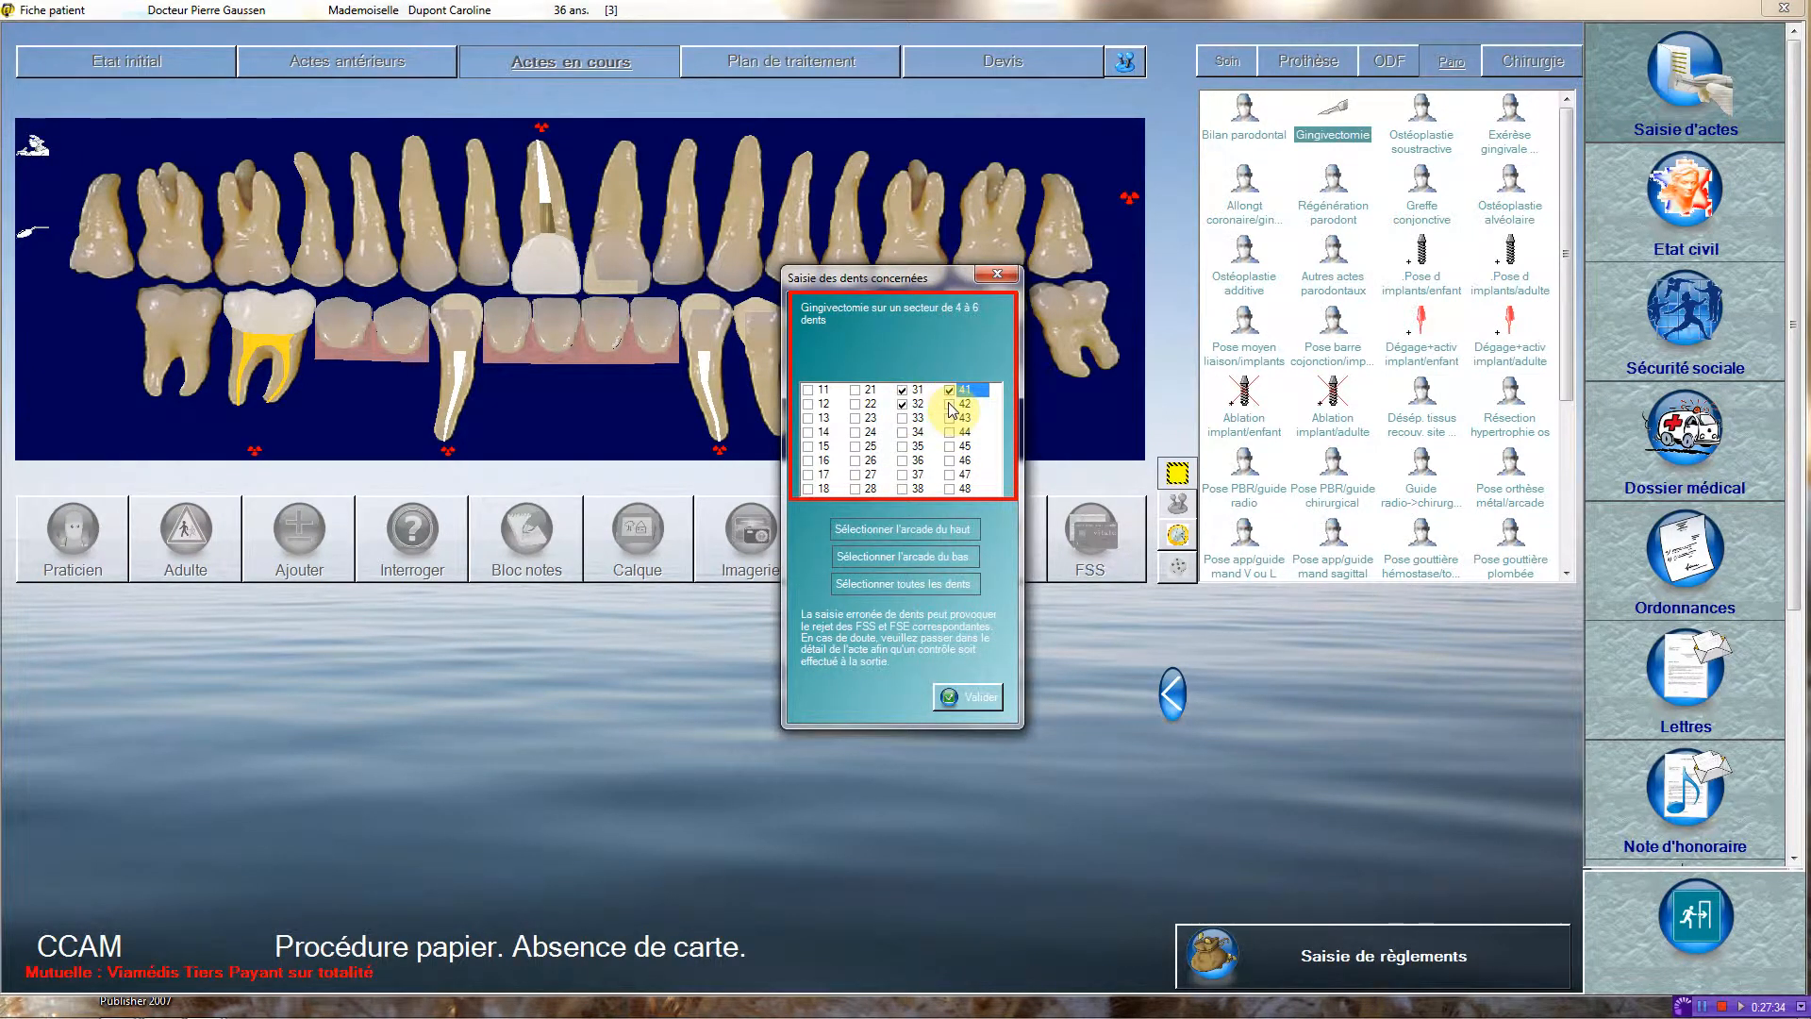
click(949, 403)
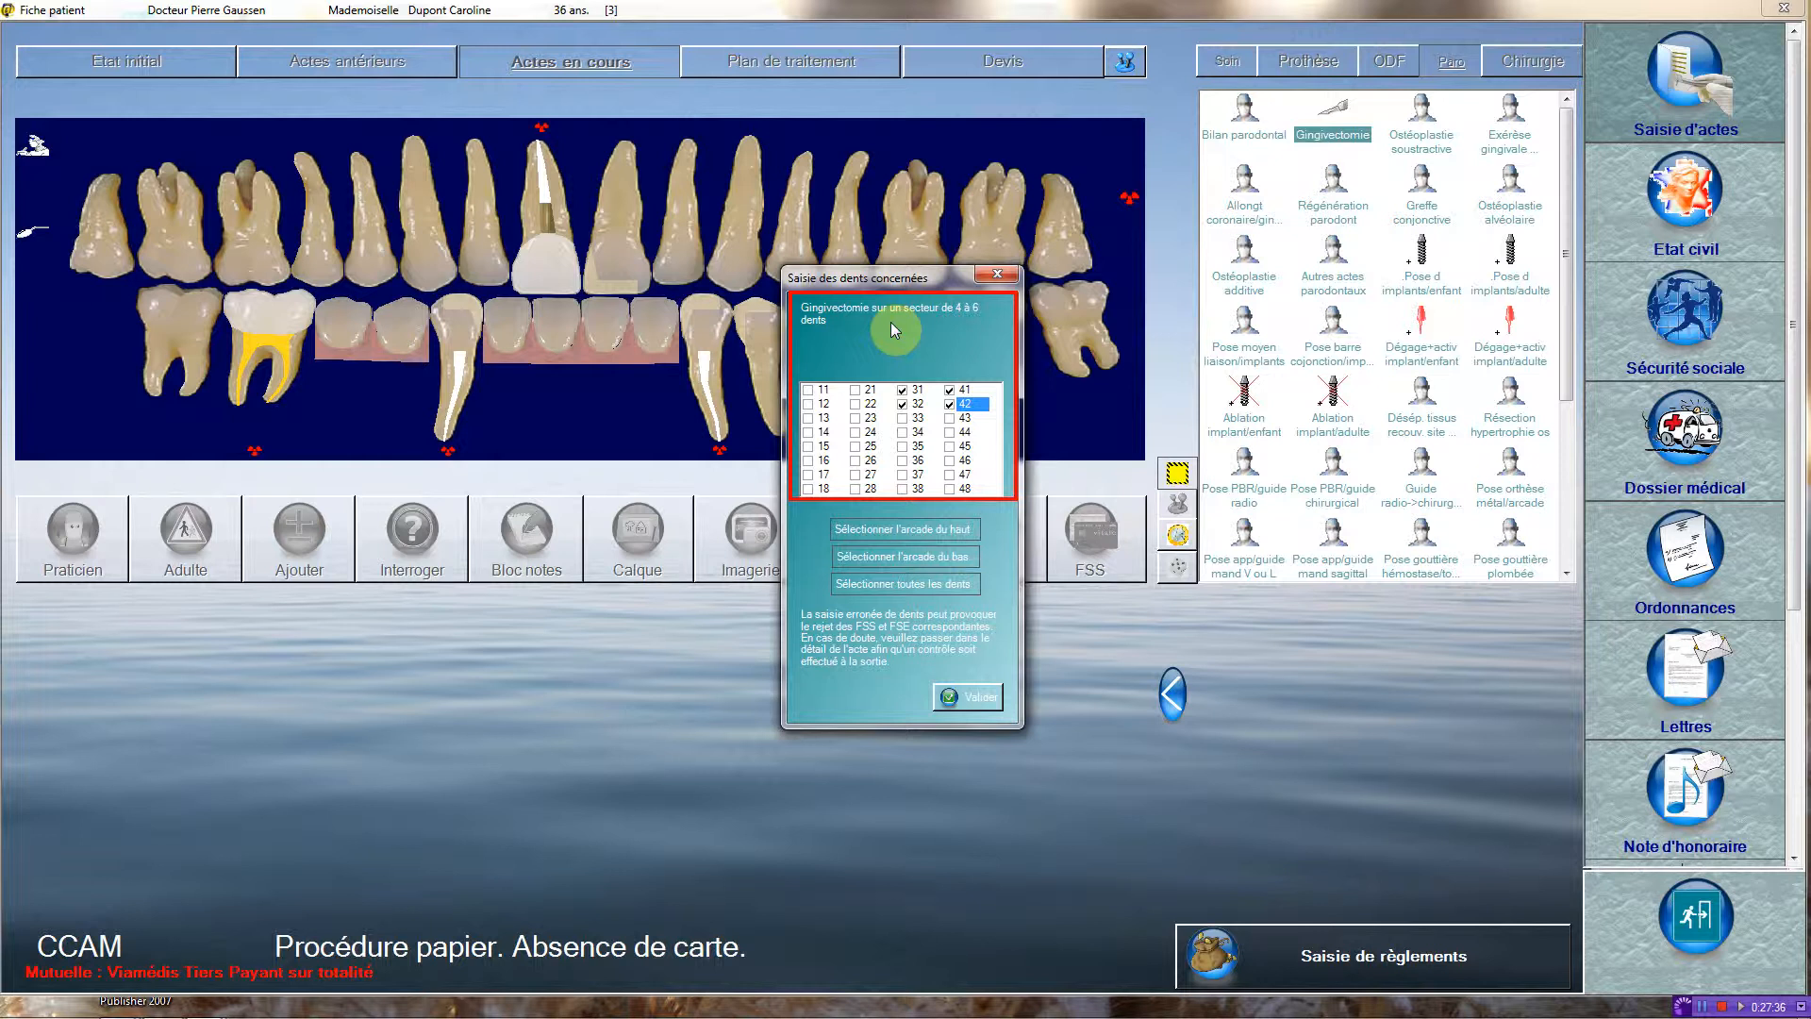
click(972, 698)
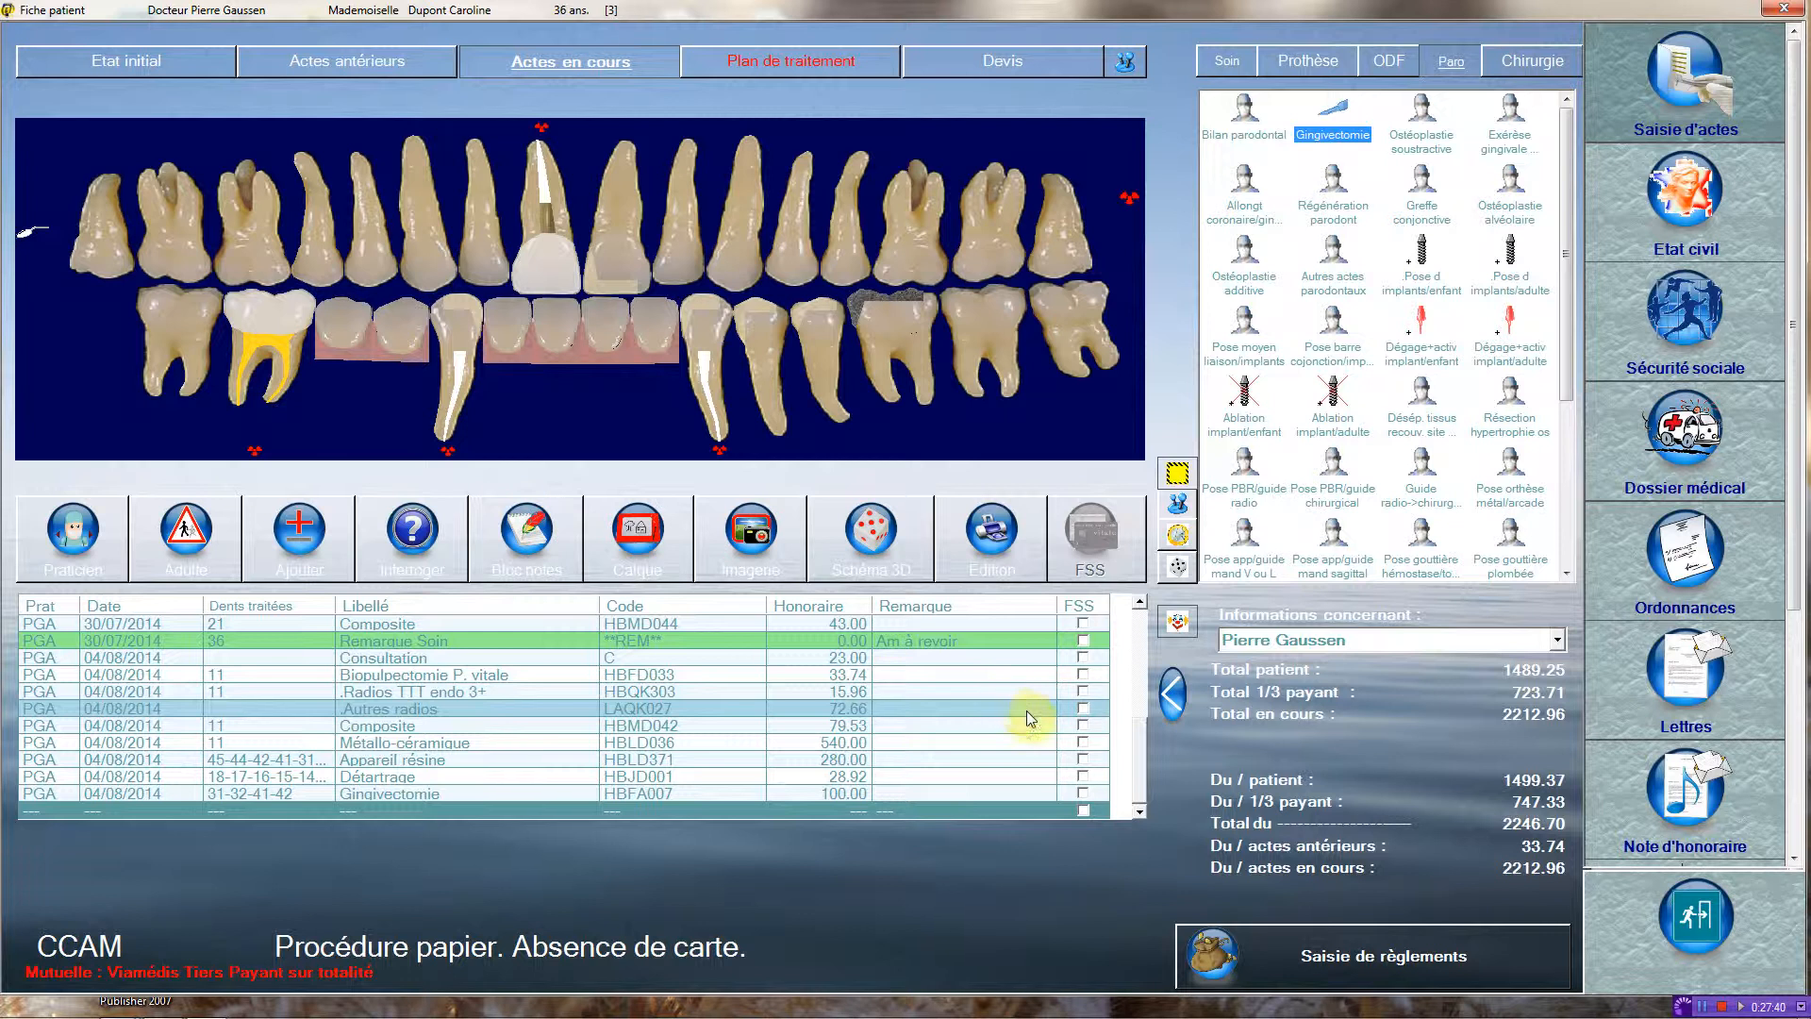
Preview the paper social security form (FSS) for the Gingivectomie act and close it without printing.
click(1083, 794)
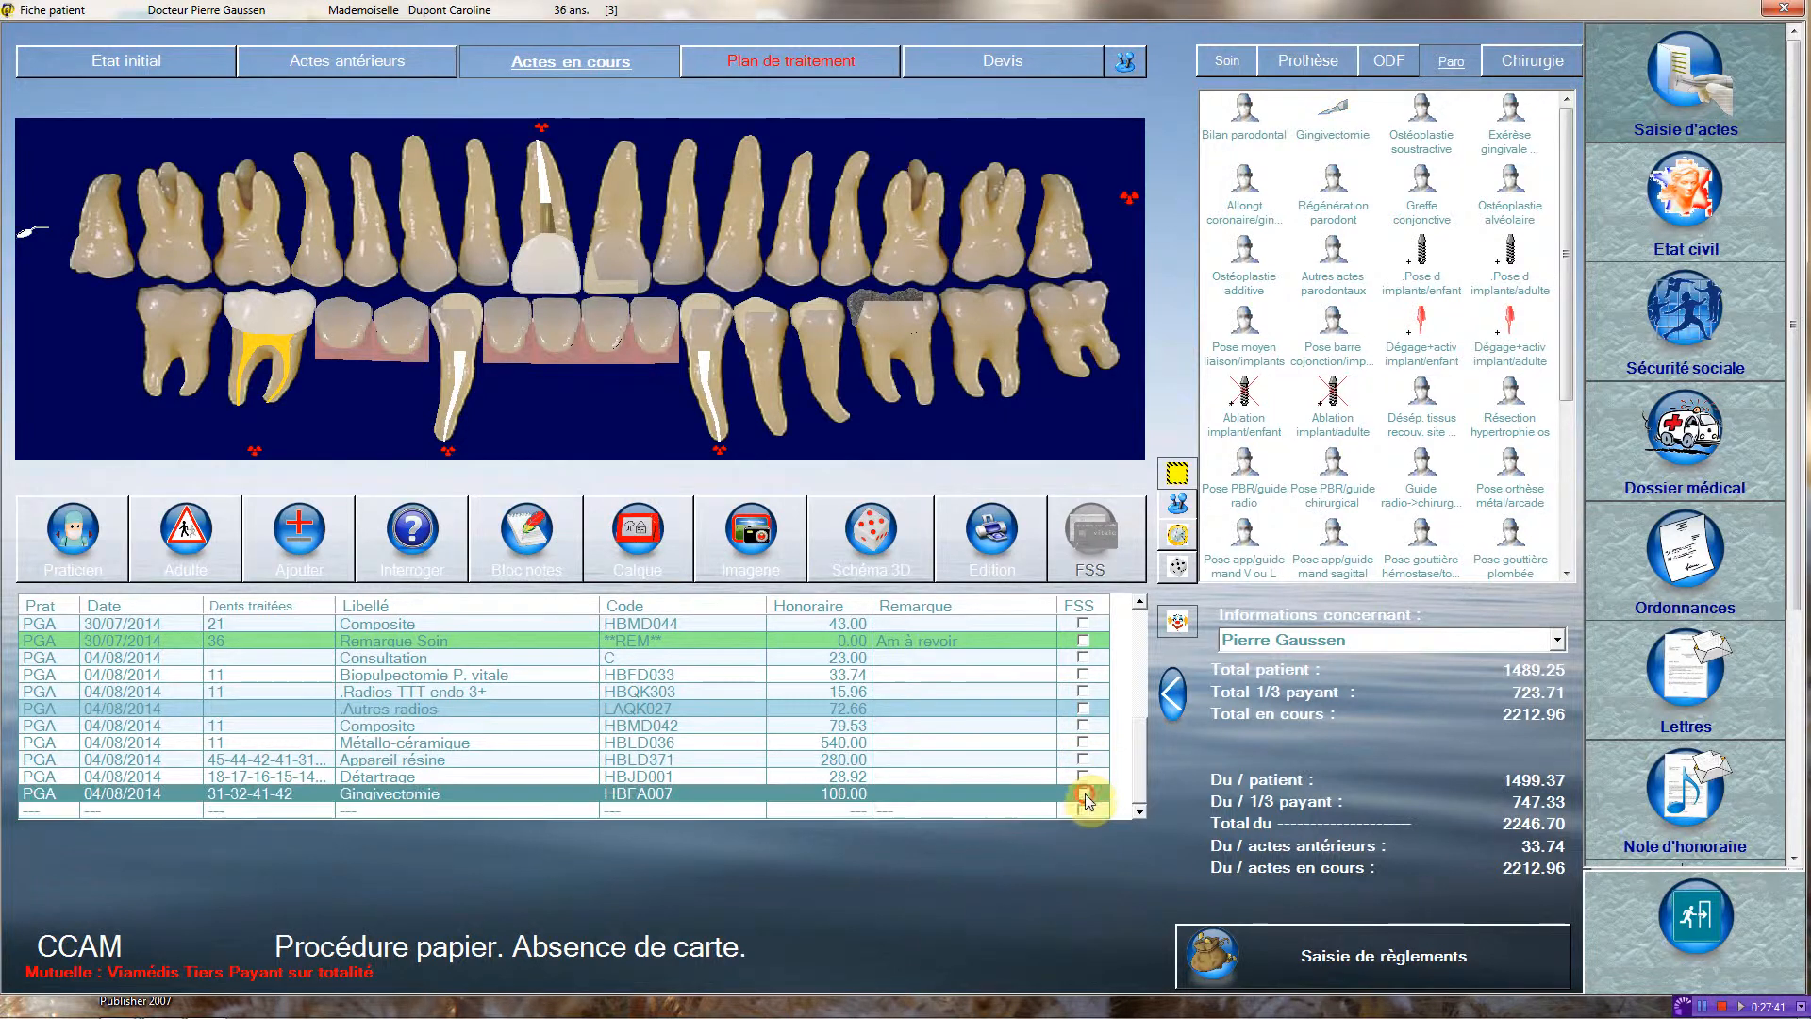
click(1085, 563)
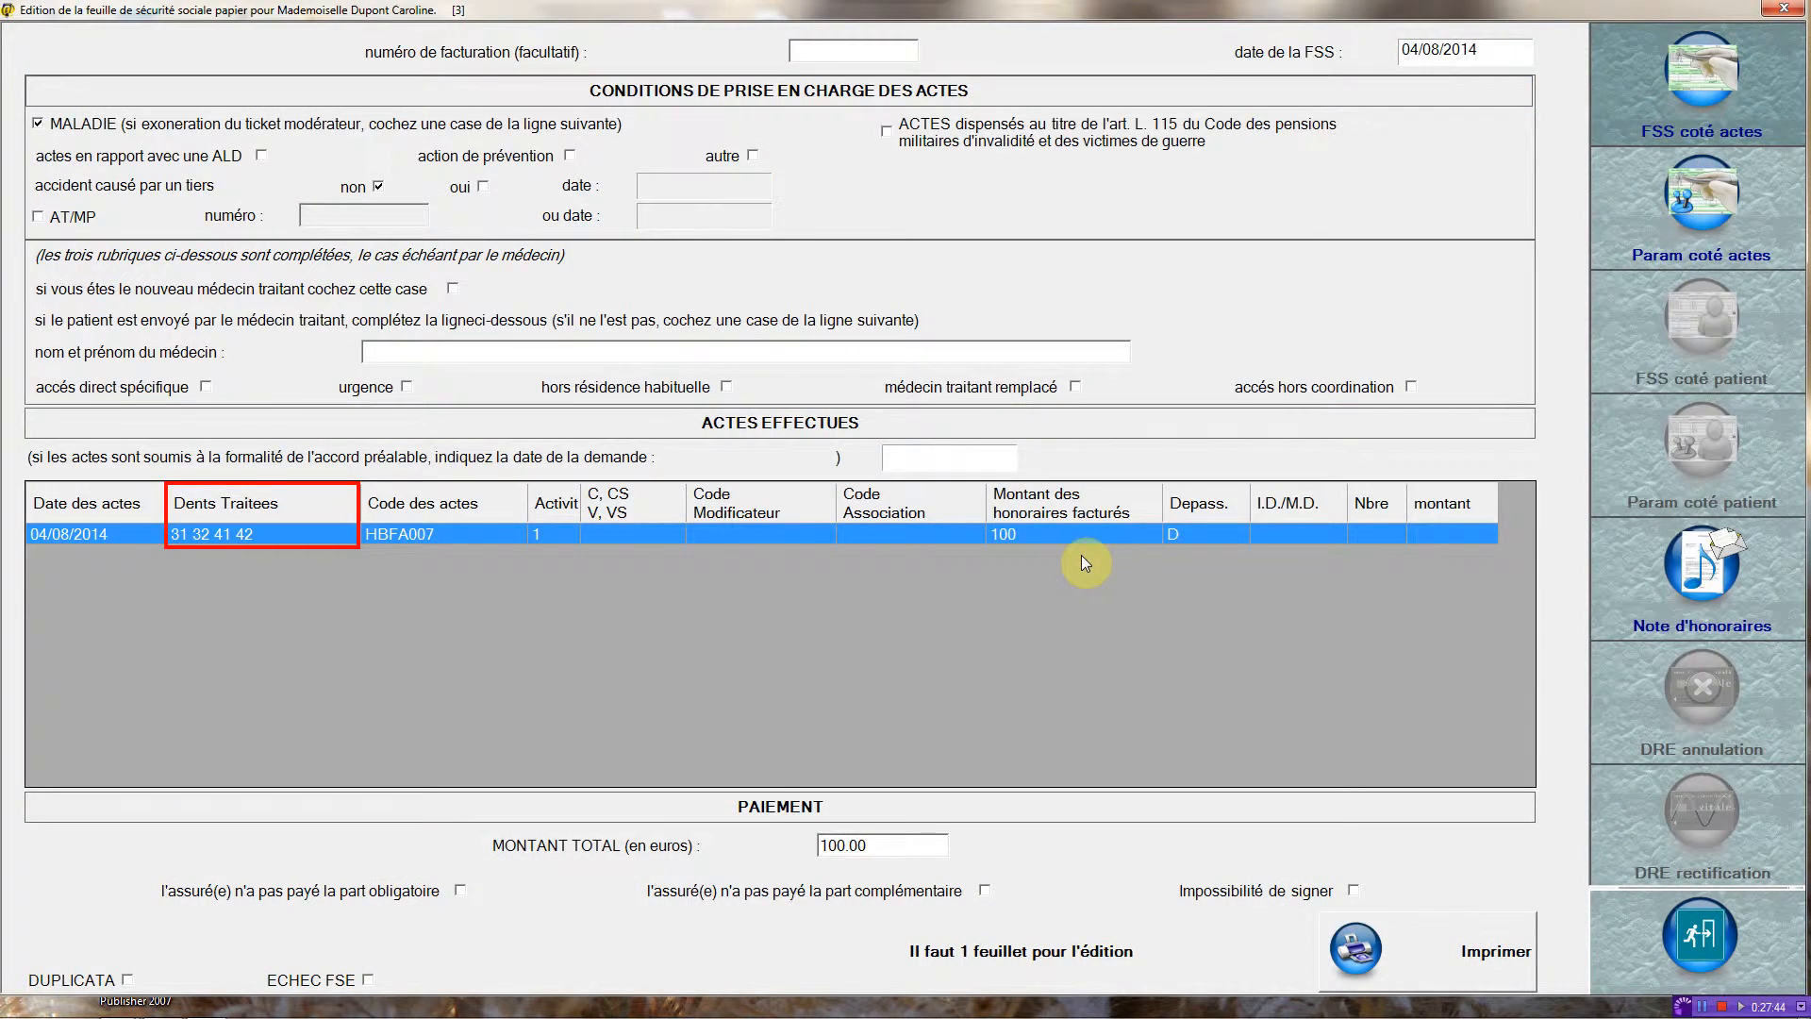
click(1705, 950)
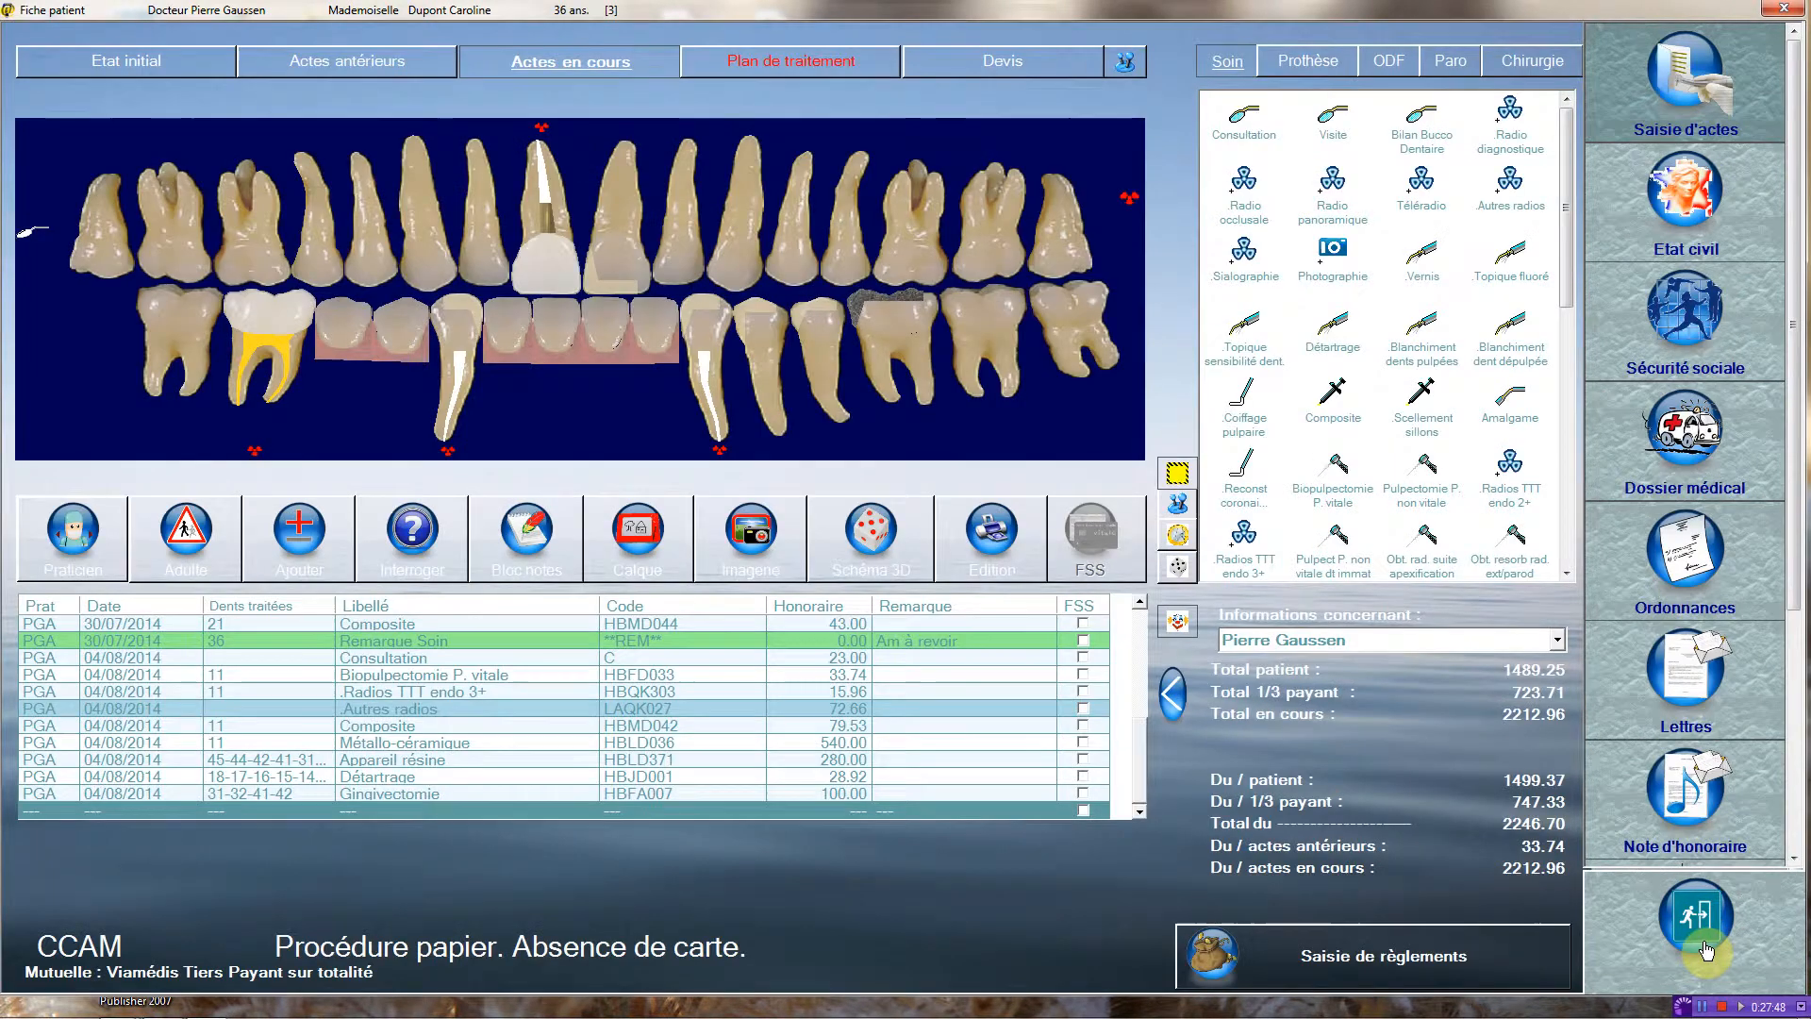
Record the repair of a cracked or fractured resin denture (HBMD020) in the current acts, choosing tooth 31 to designate the lower arch.
click(1305, 63)
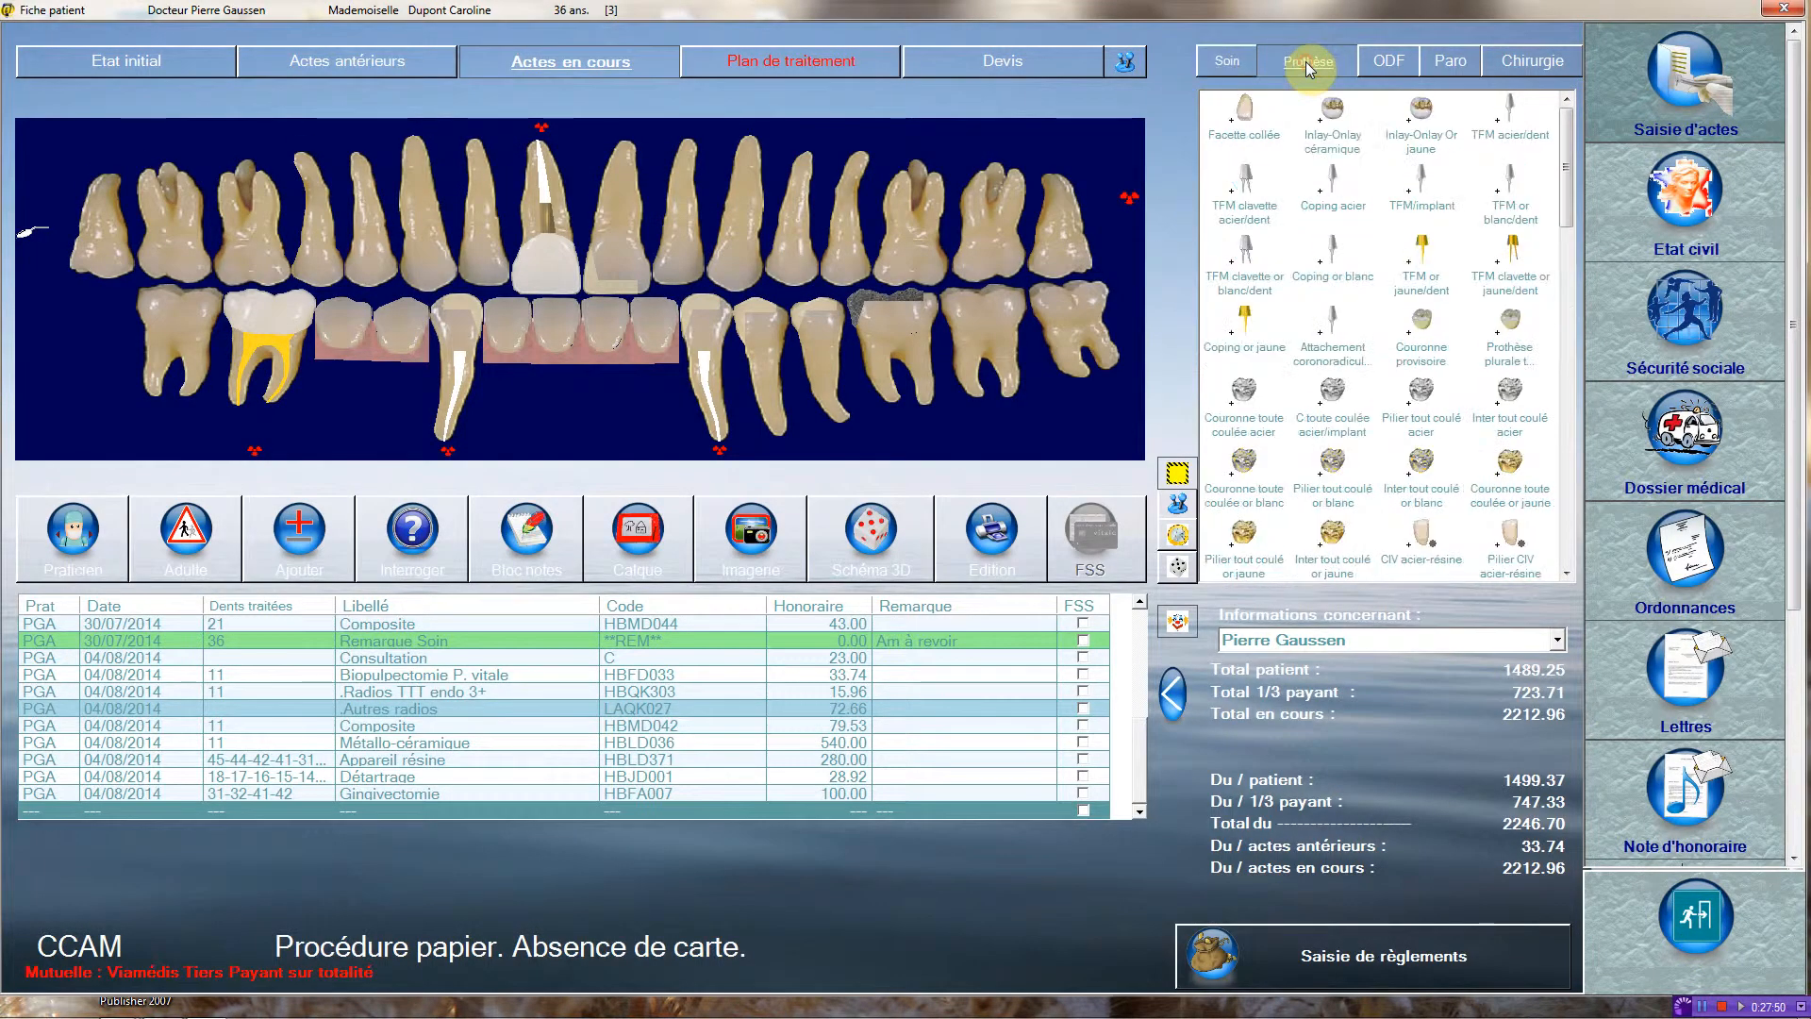
drag(1567, 170, 1554, 551)
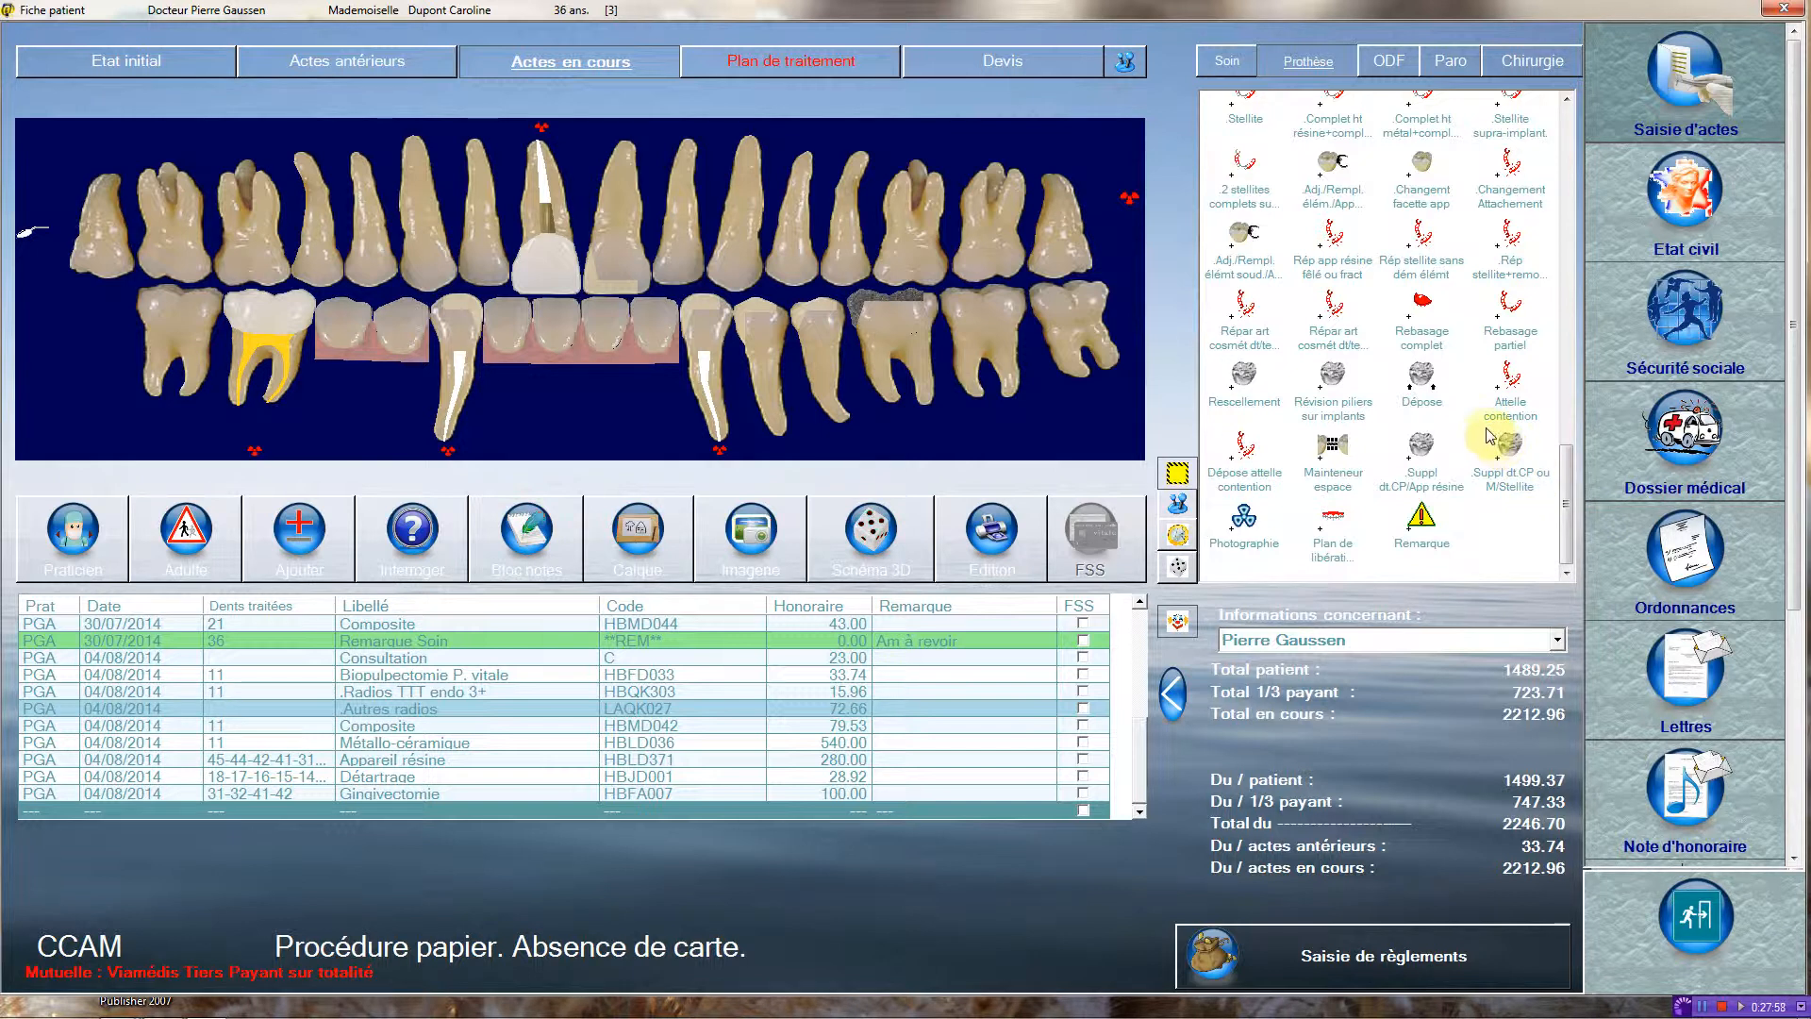
click(1331, 231)
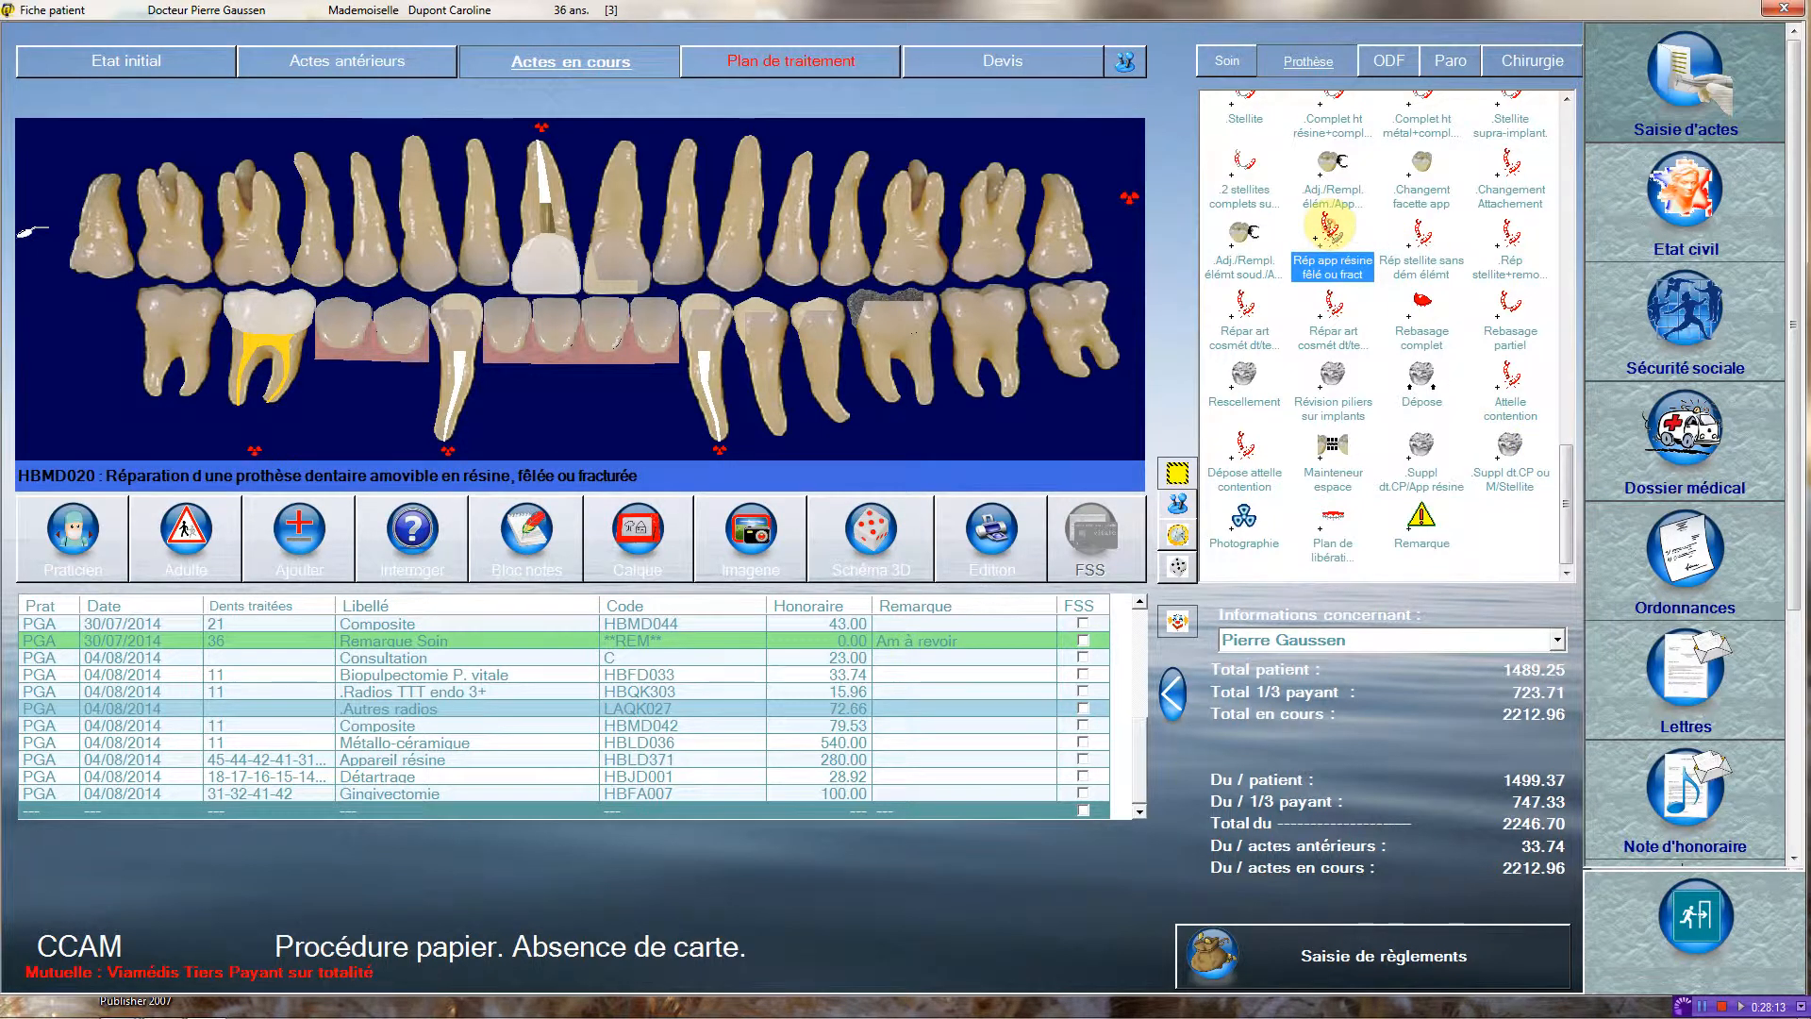
click(1106, 139)
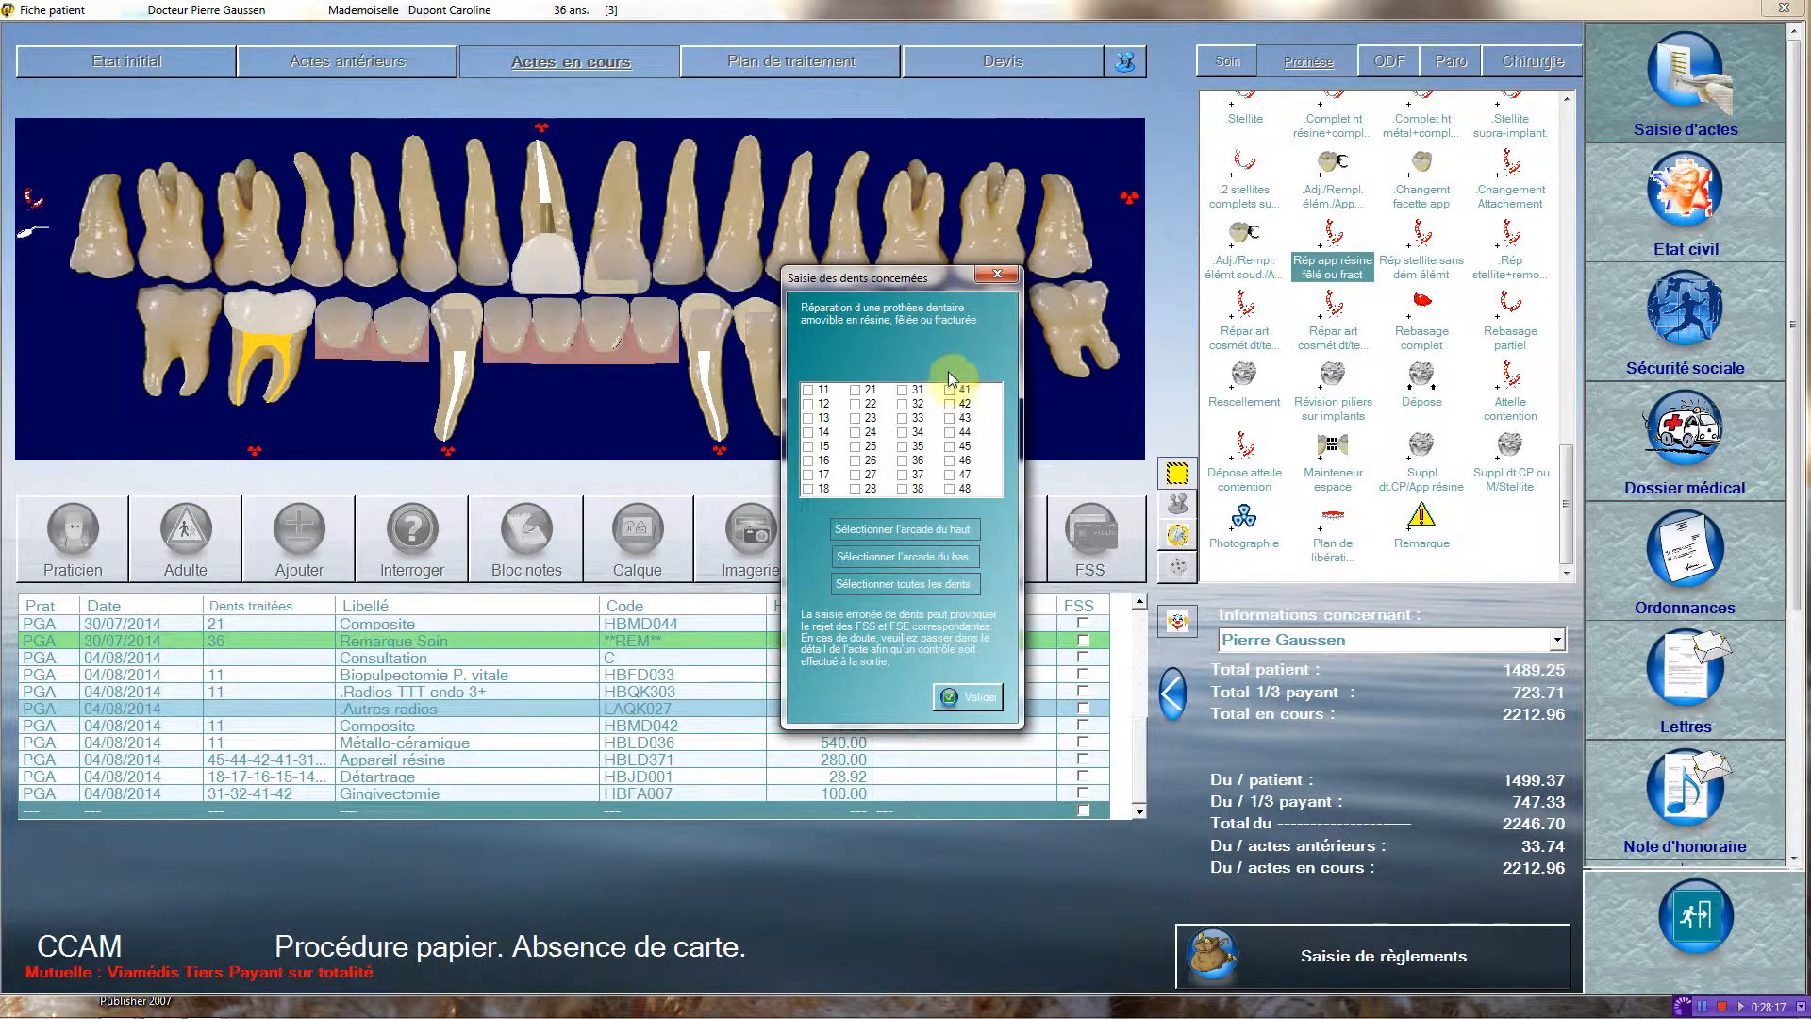
click(901, 390)
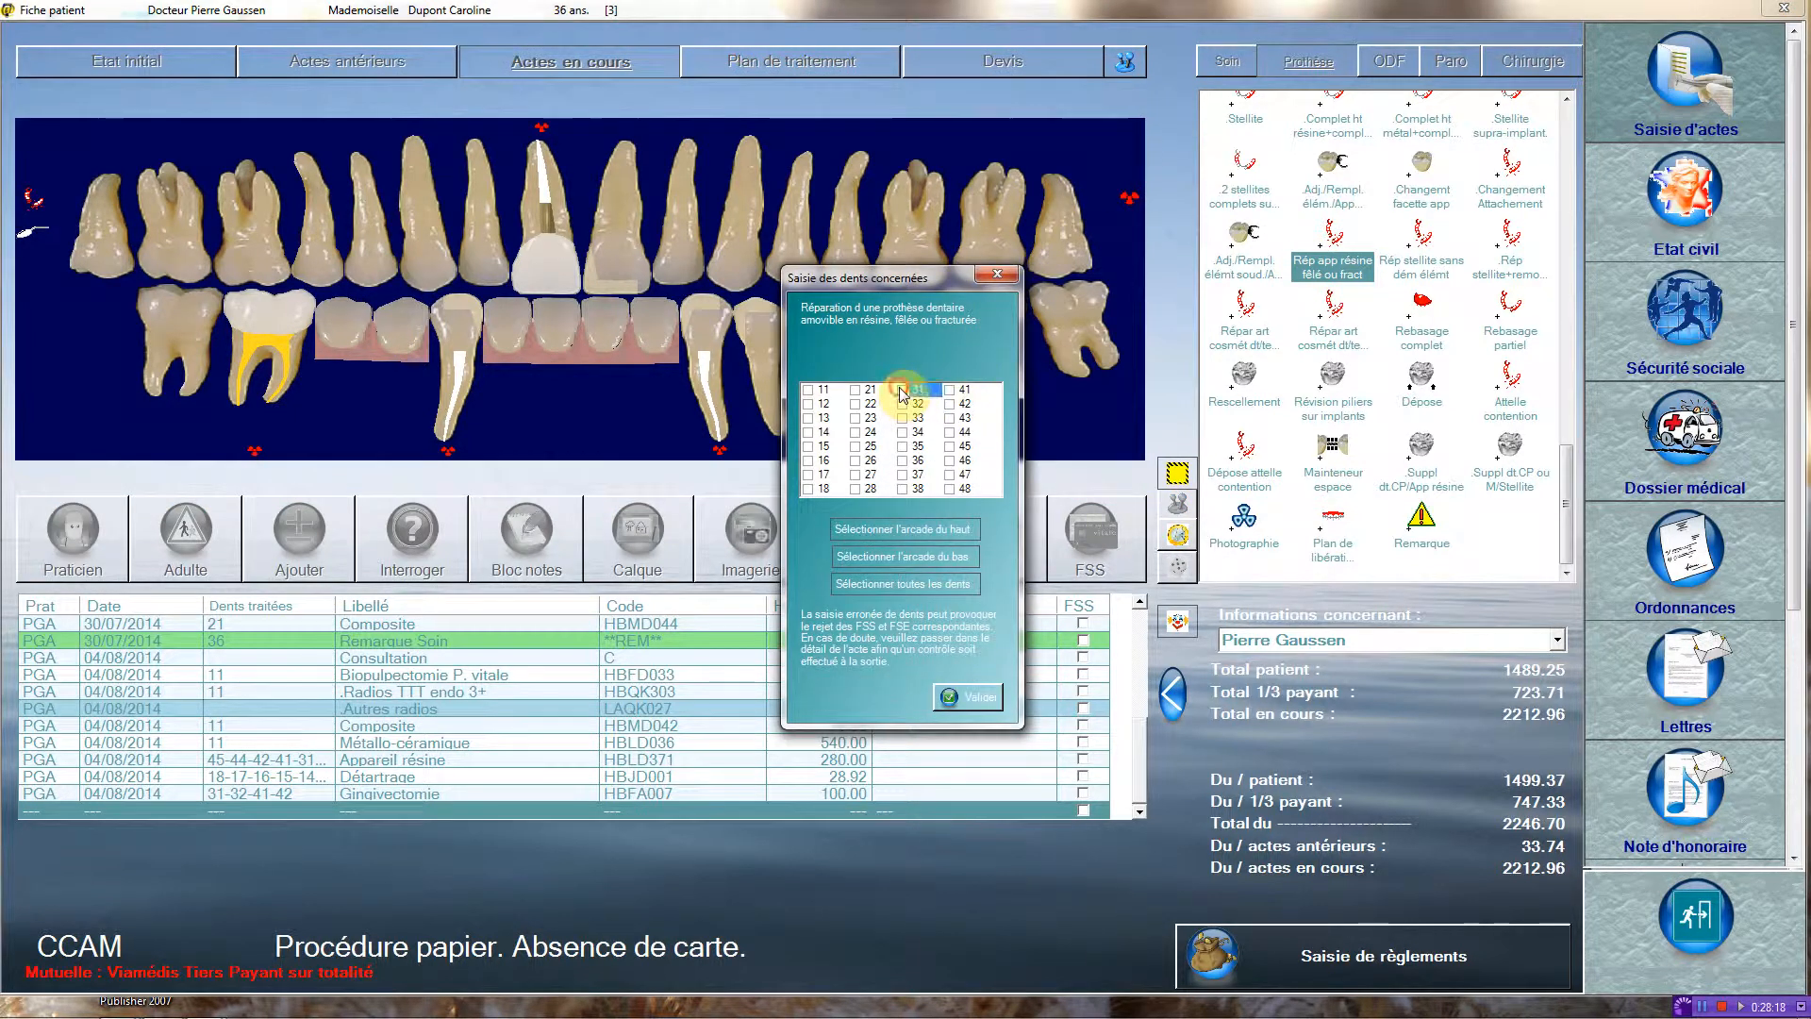
click(965, 696)
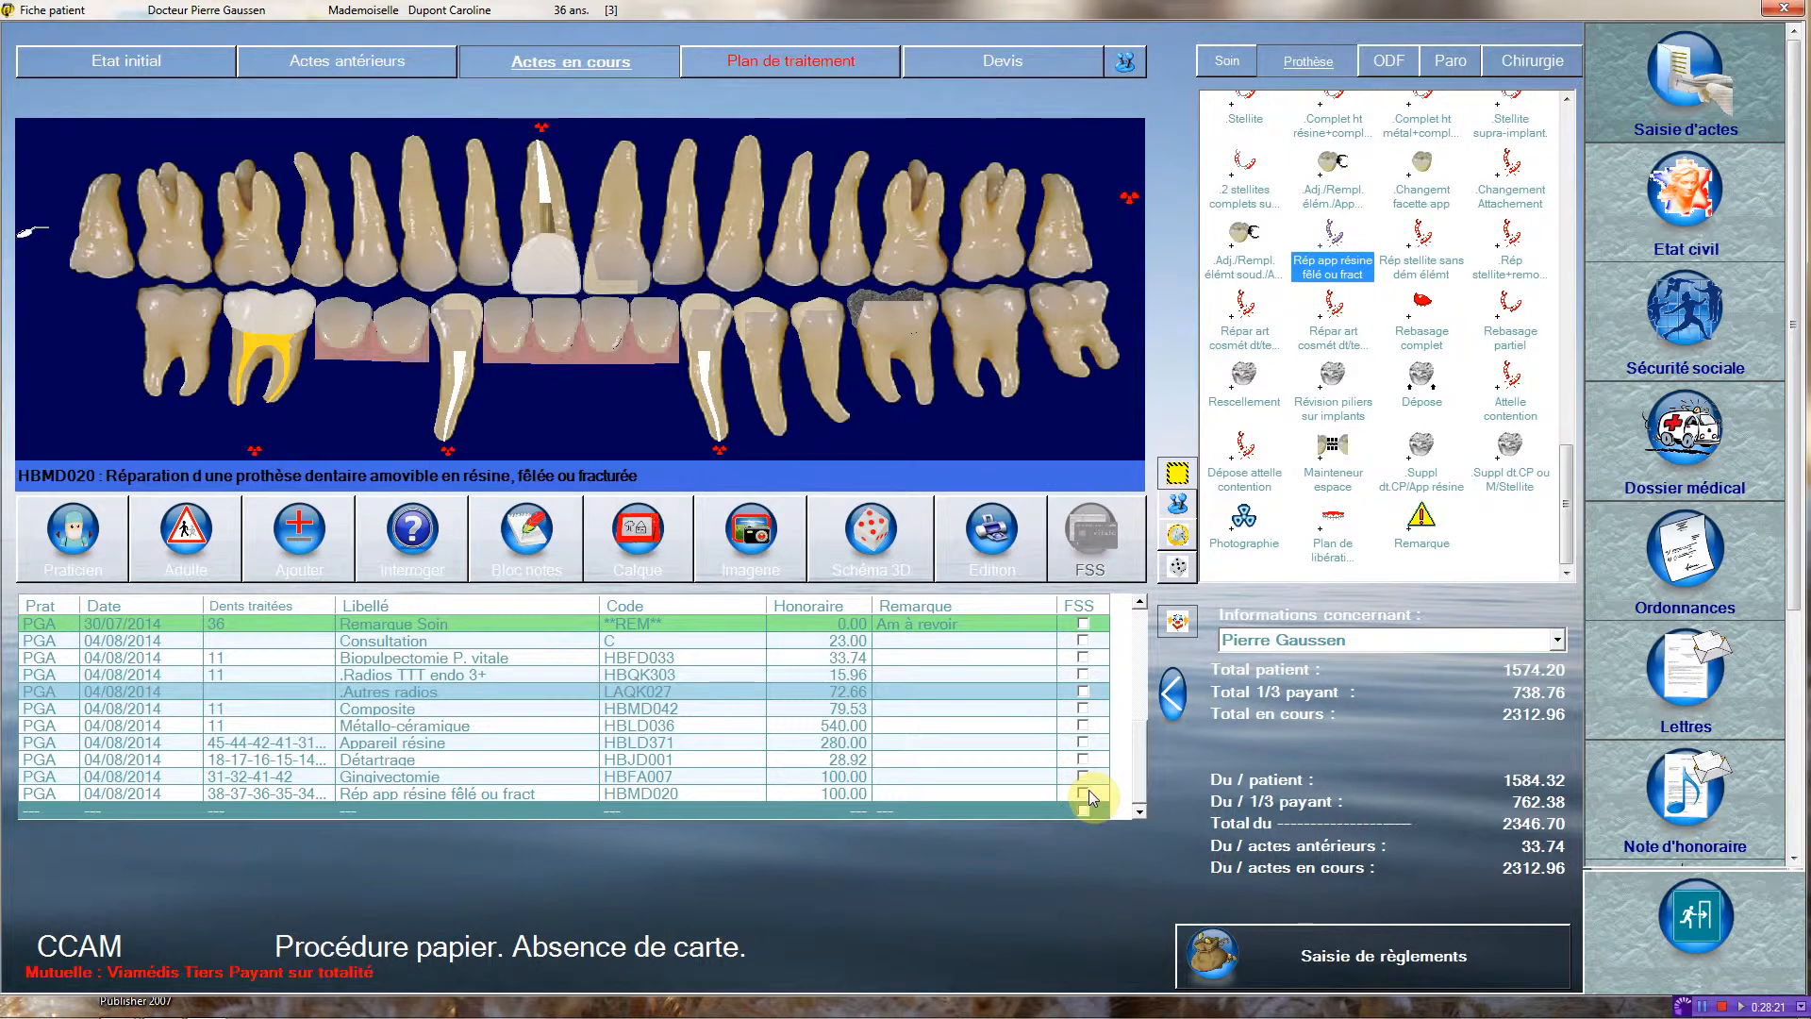
Preview the paper social security form (FSS) for the resin denture repair and close it without printing.
click(1083, 793)
click(1082, 574)
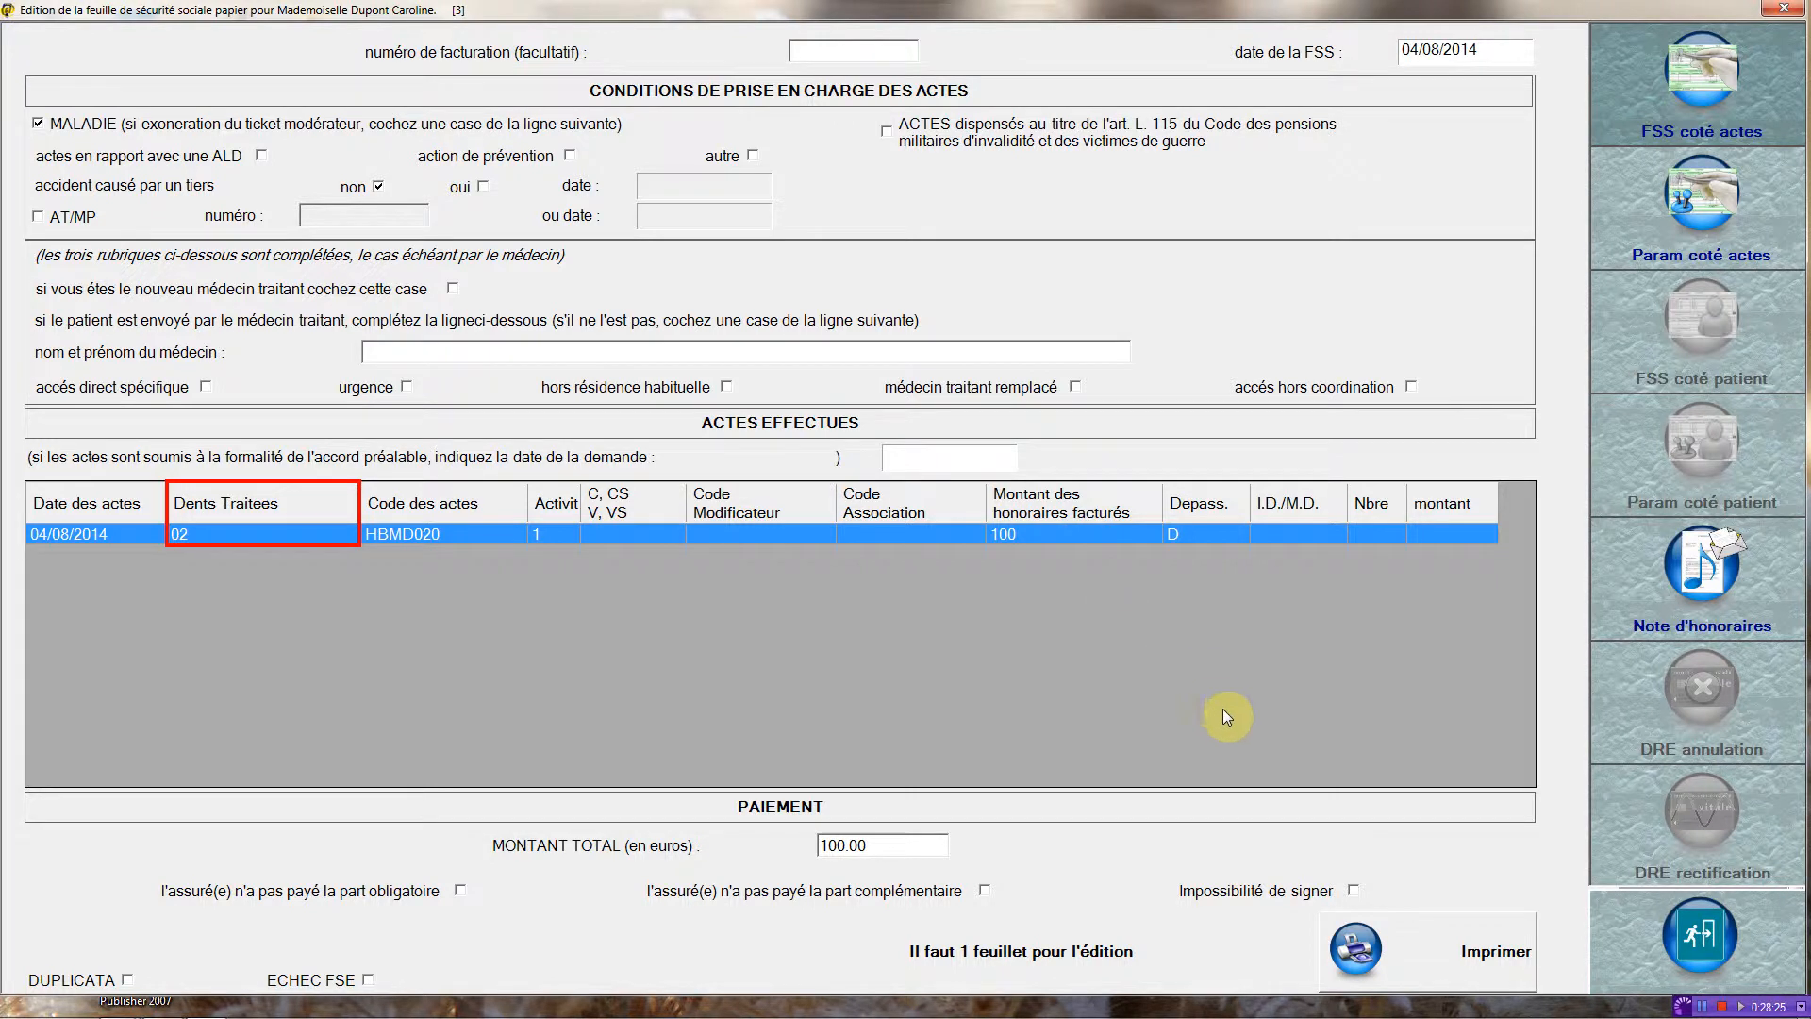
click(1700, 936)
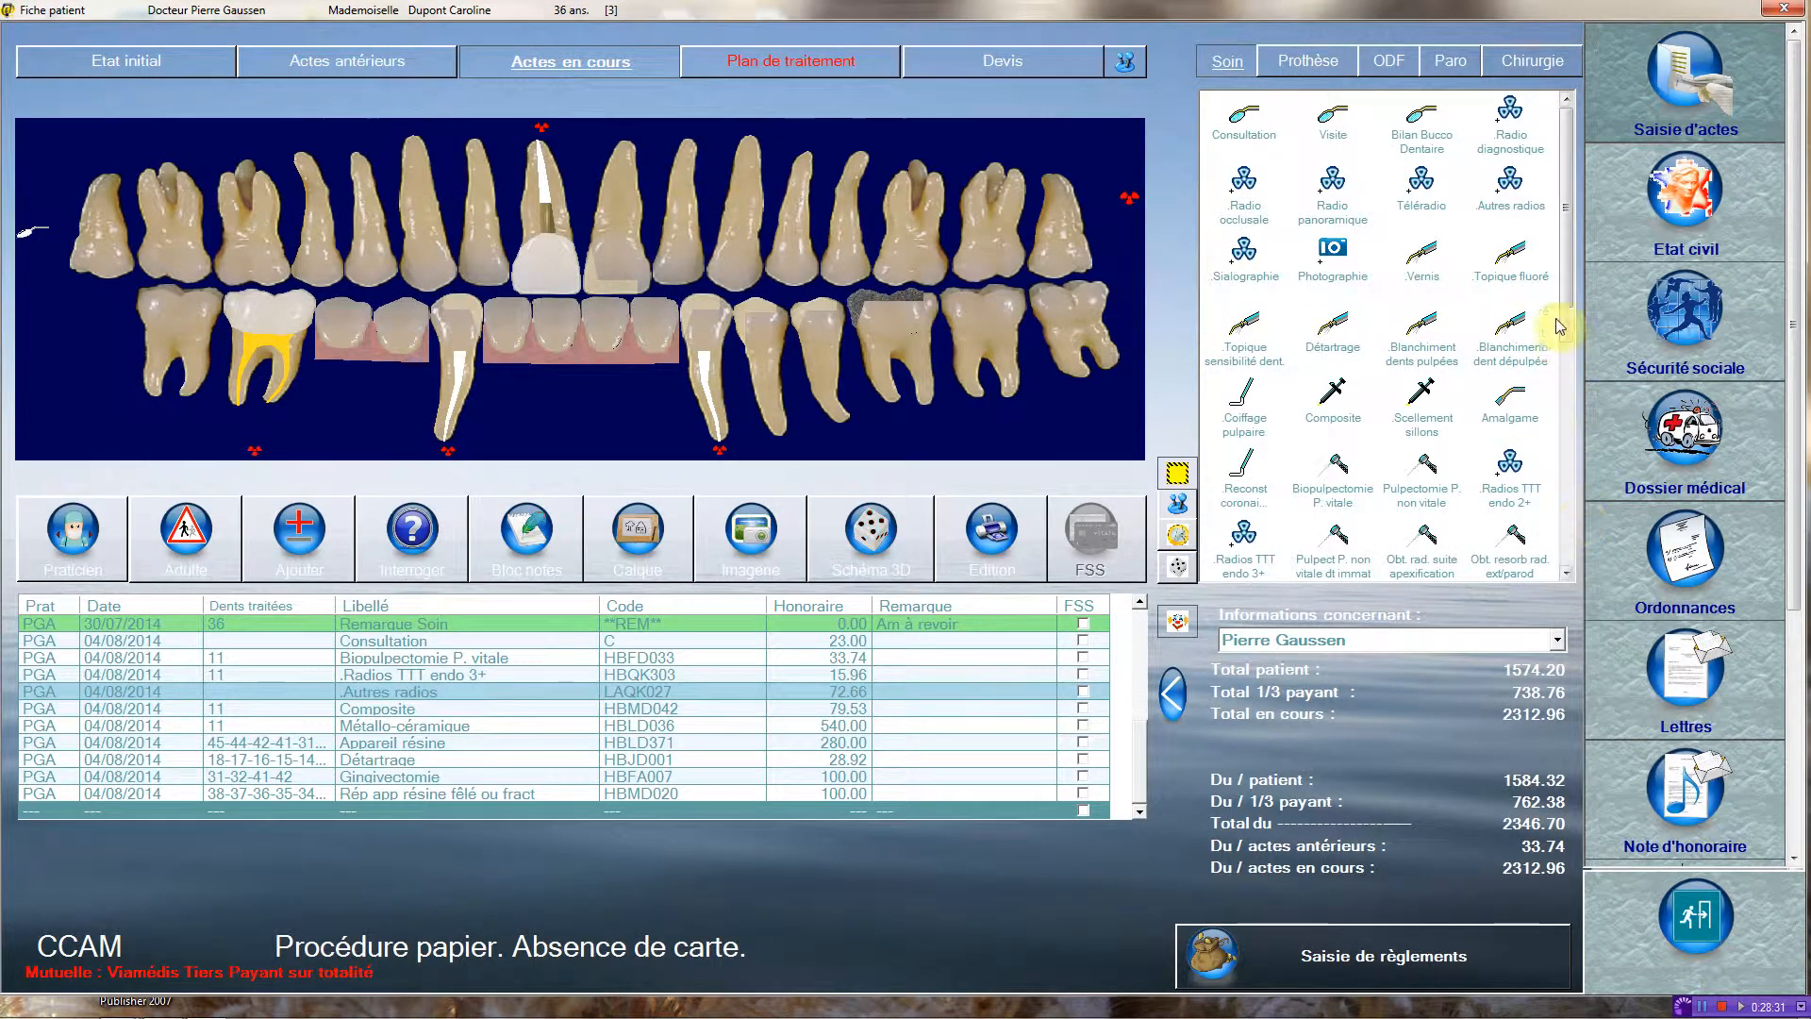
Record a Plan de libération occlusale (HBLD018) in the current acts, choosing tooth 31 to designate the lower arch.
click(1321, 61)
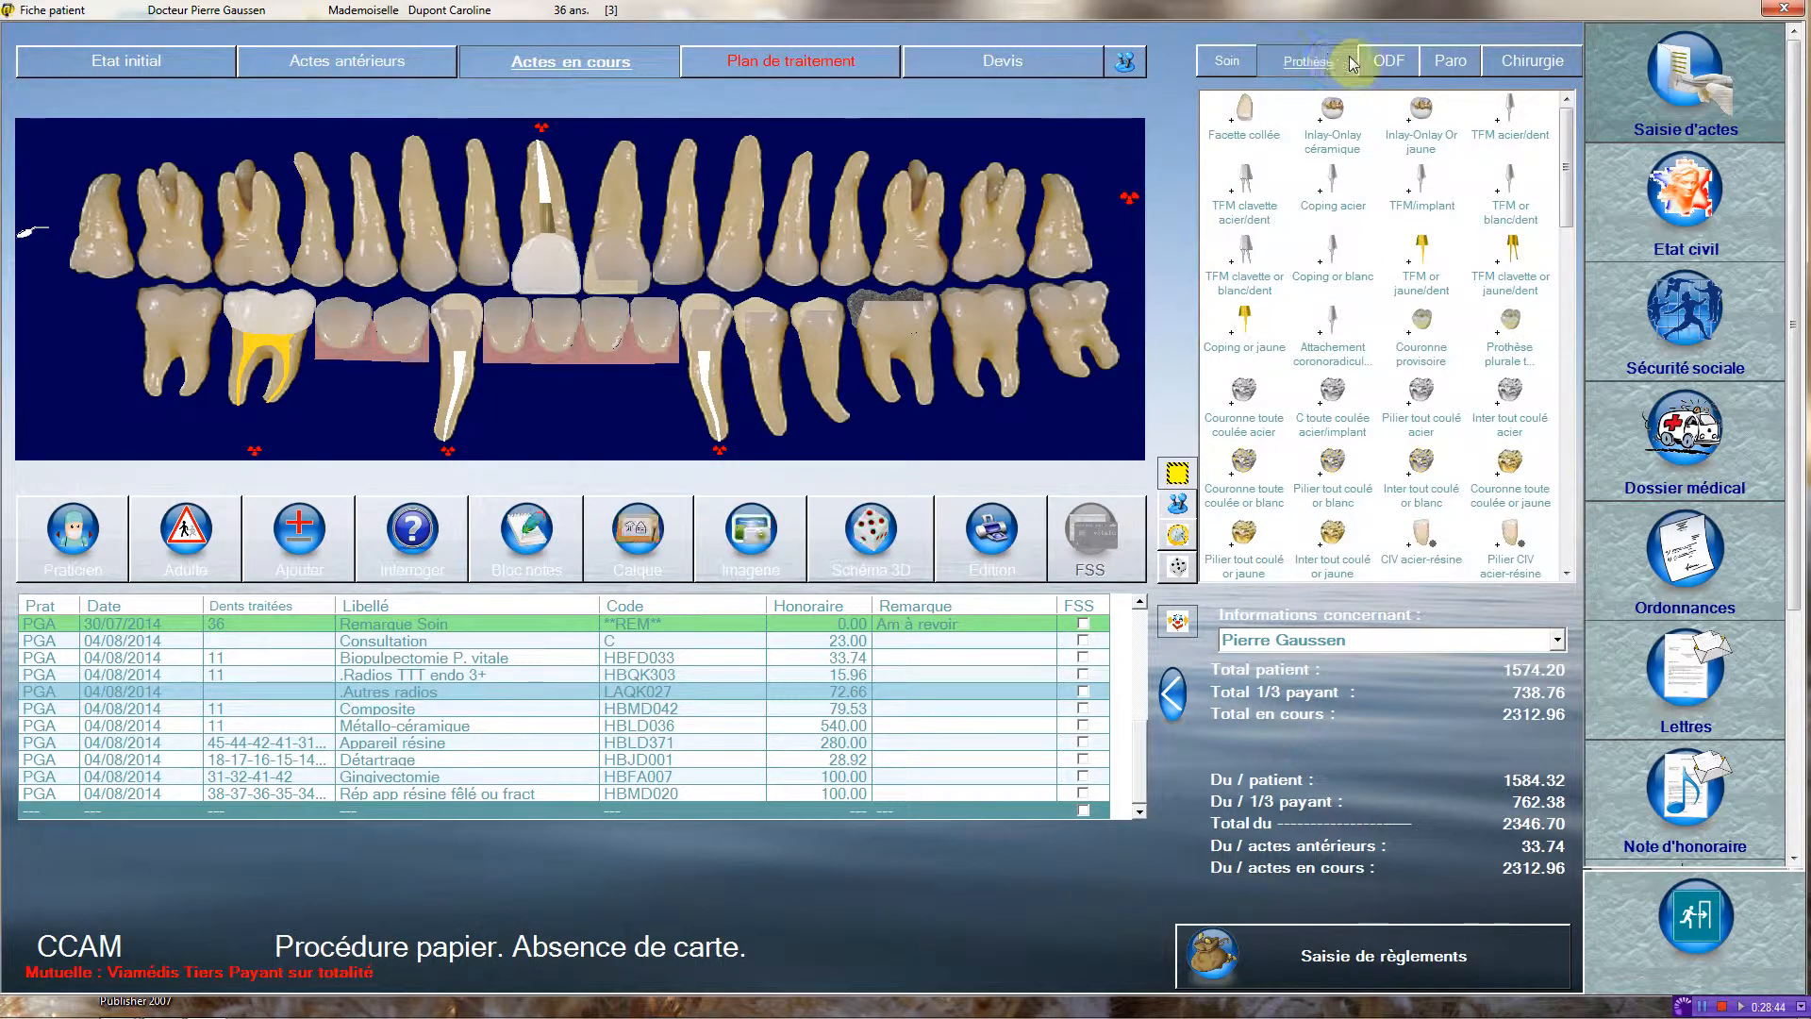
drag(1562, 156, 1561, 552)
click(1333, 543)
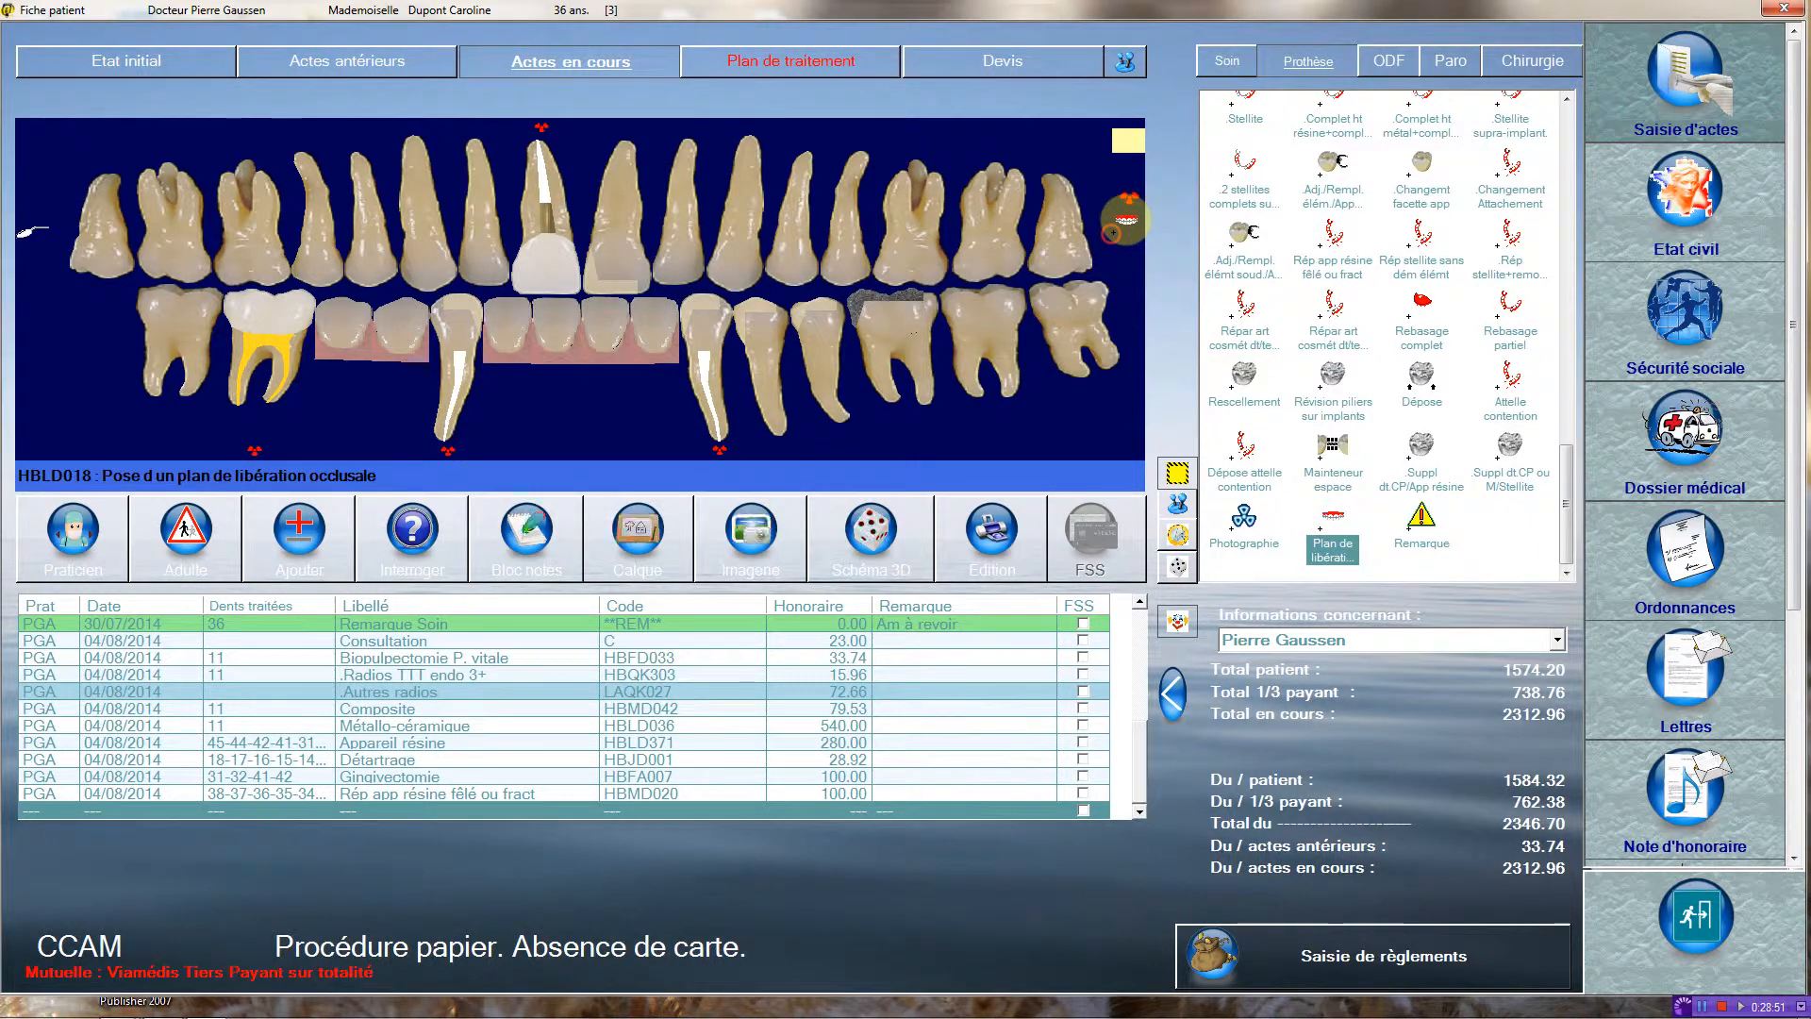
click(1111, 236)
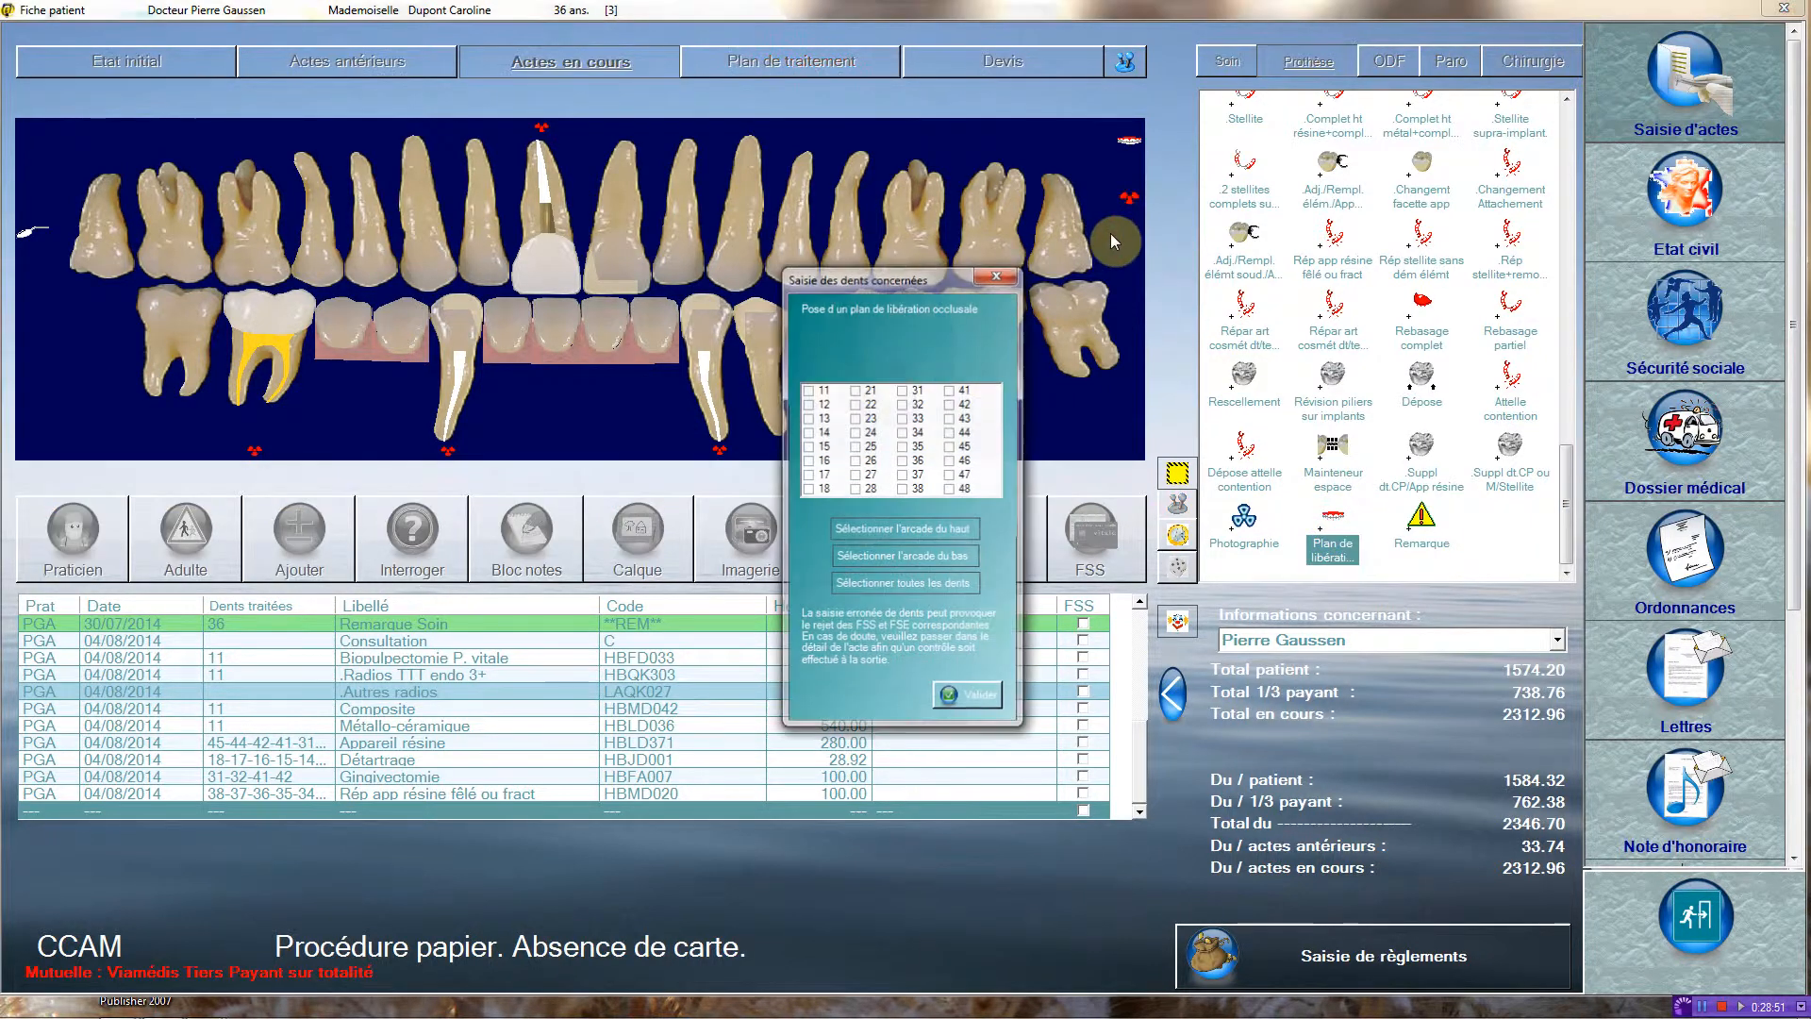
click(901, 390)
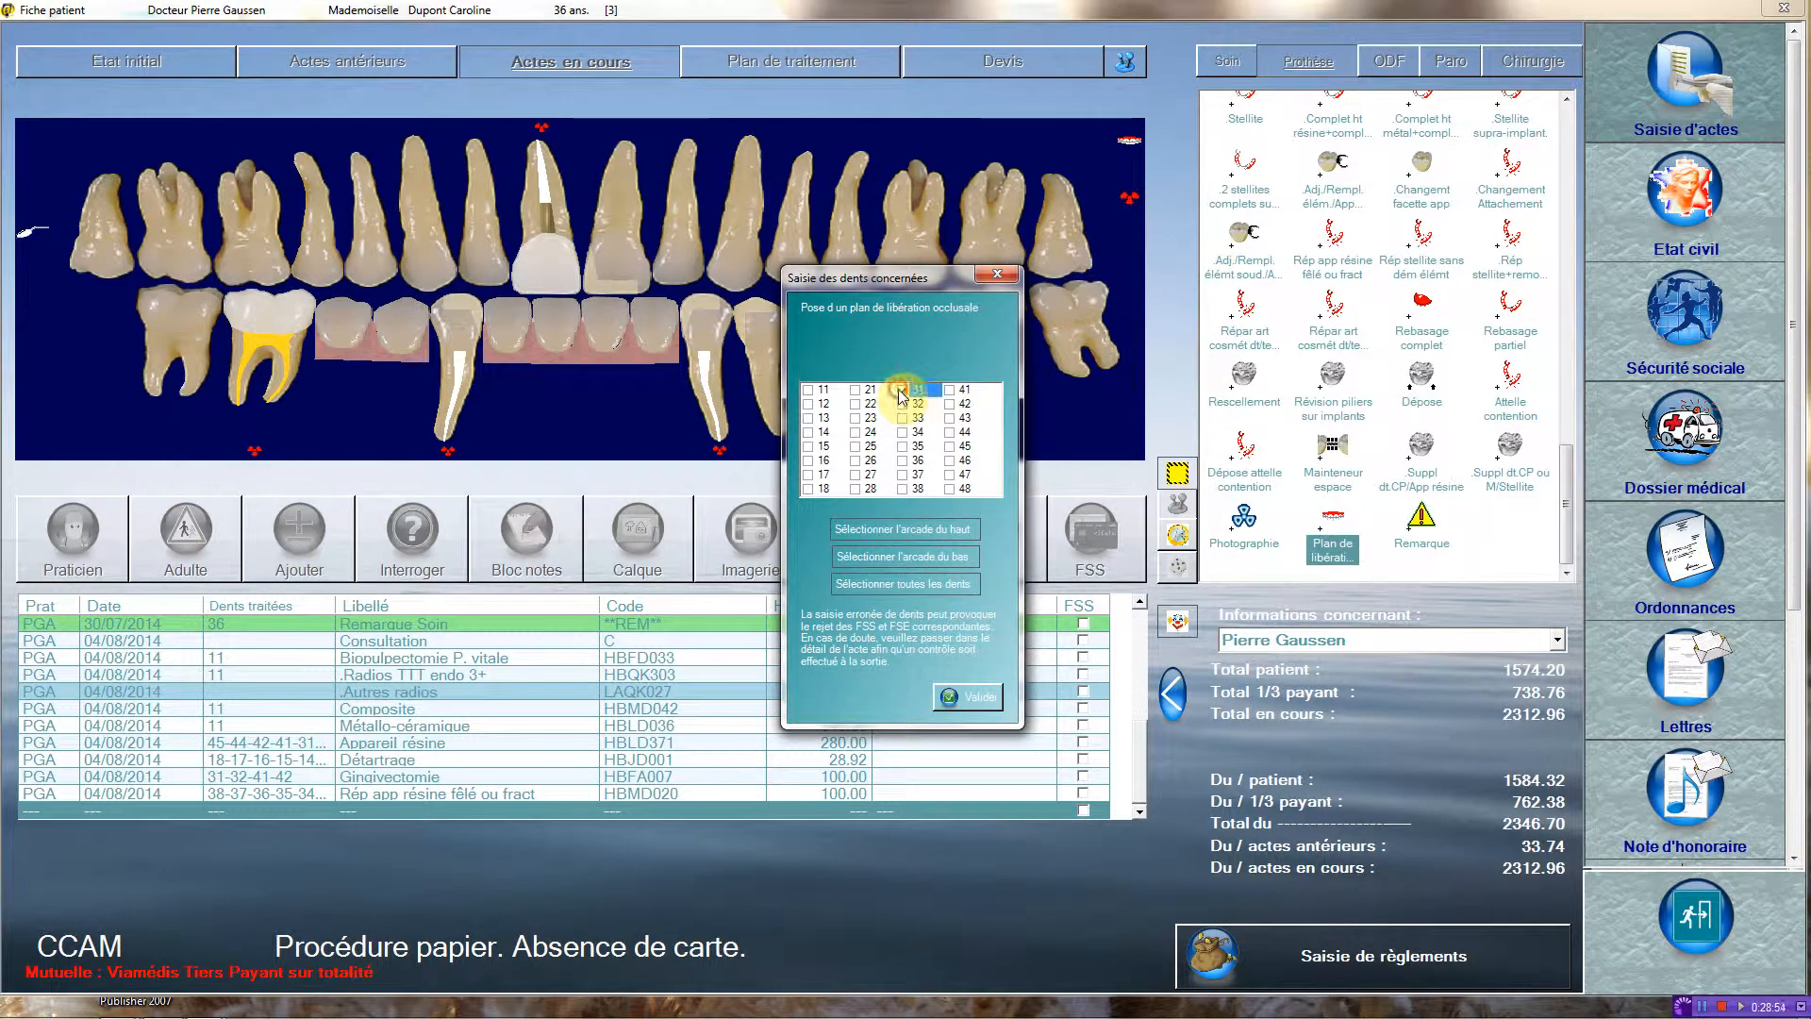
click(966, 697)
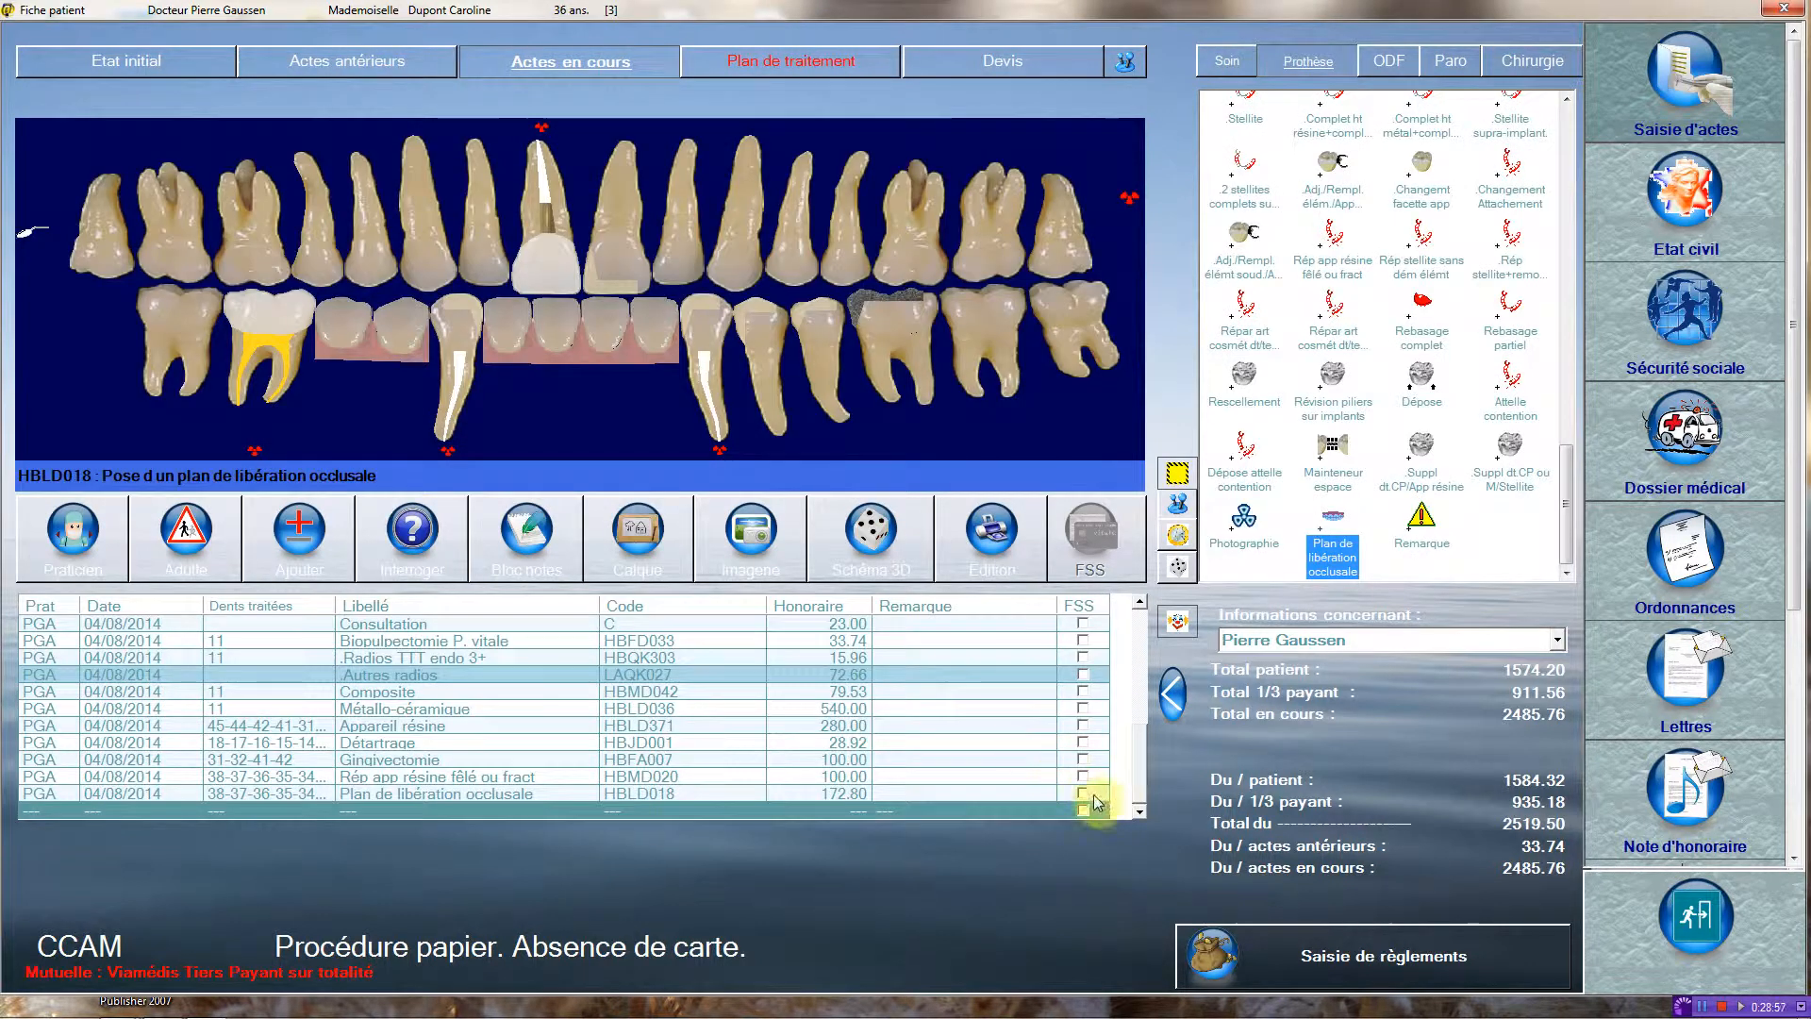
Preview the paper social security form (FSS) for the Plan de libération occlusale act and close it without printing.
click(1083, 794)
click(1089, 545)
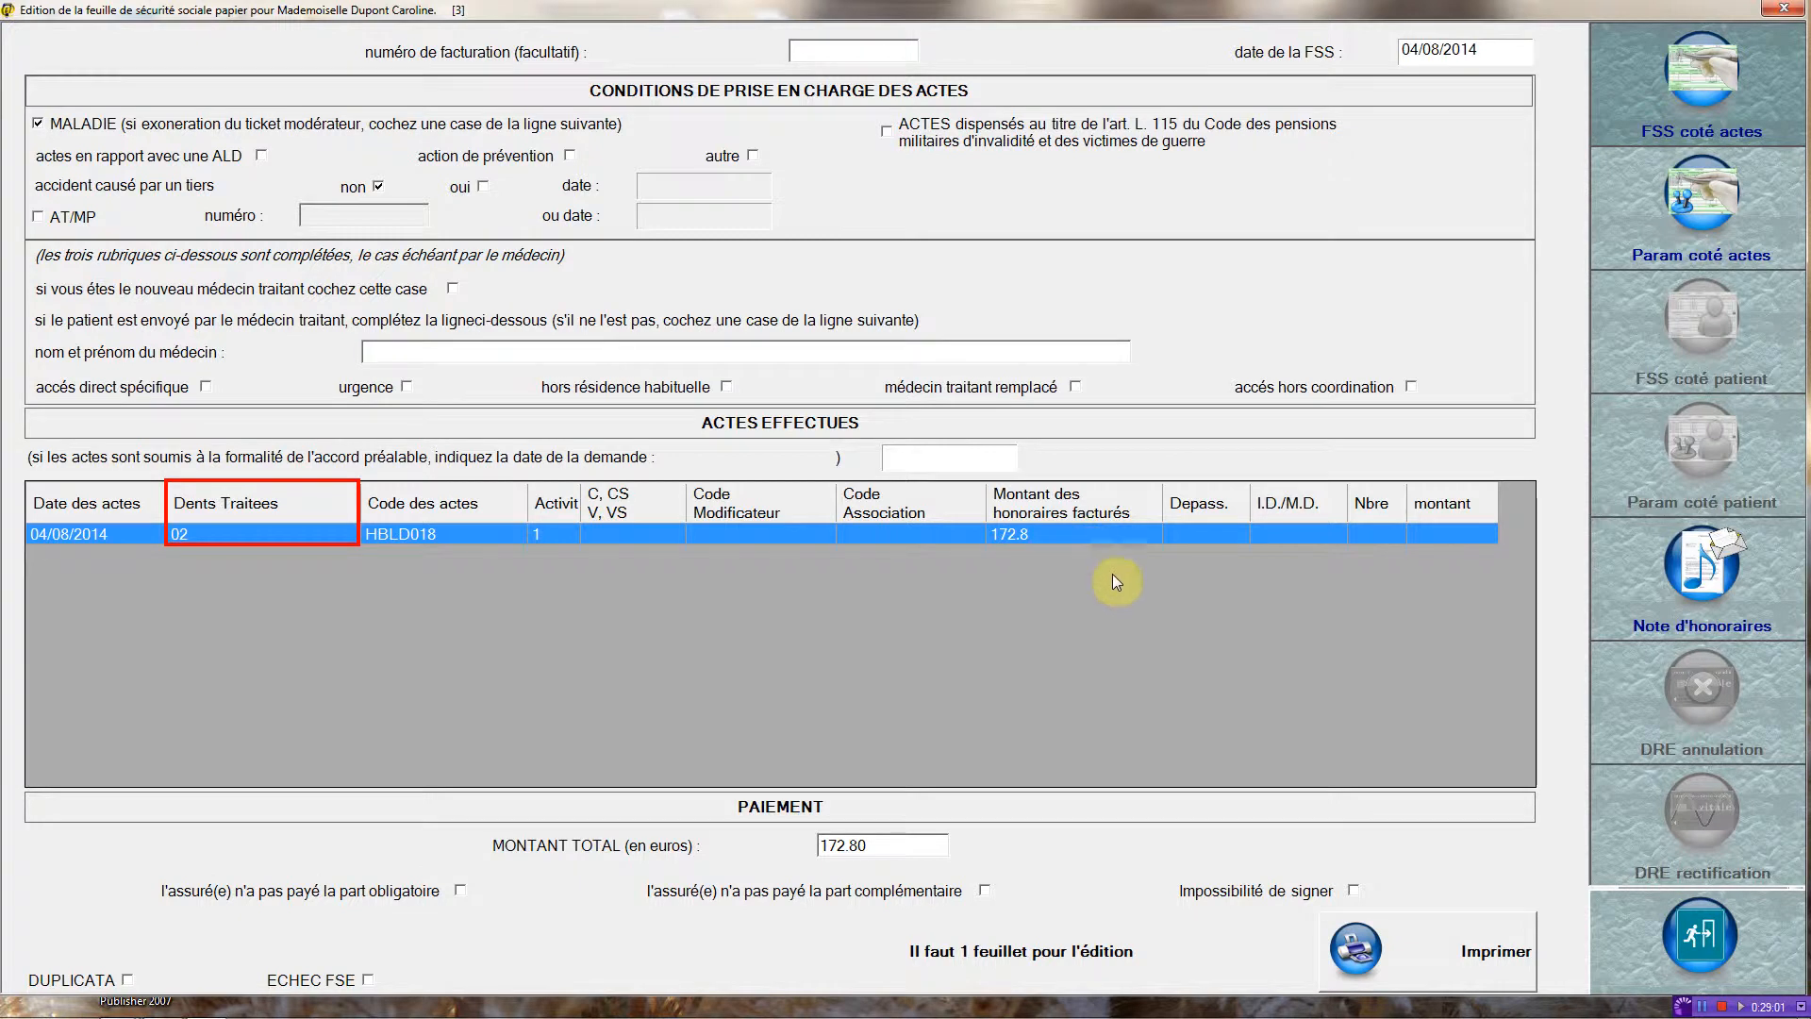
click(1699, 957)
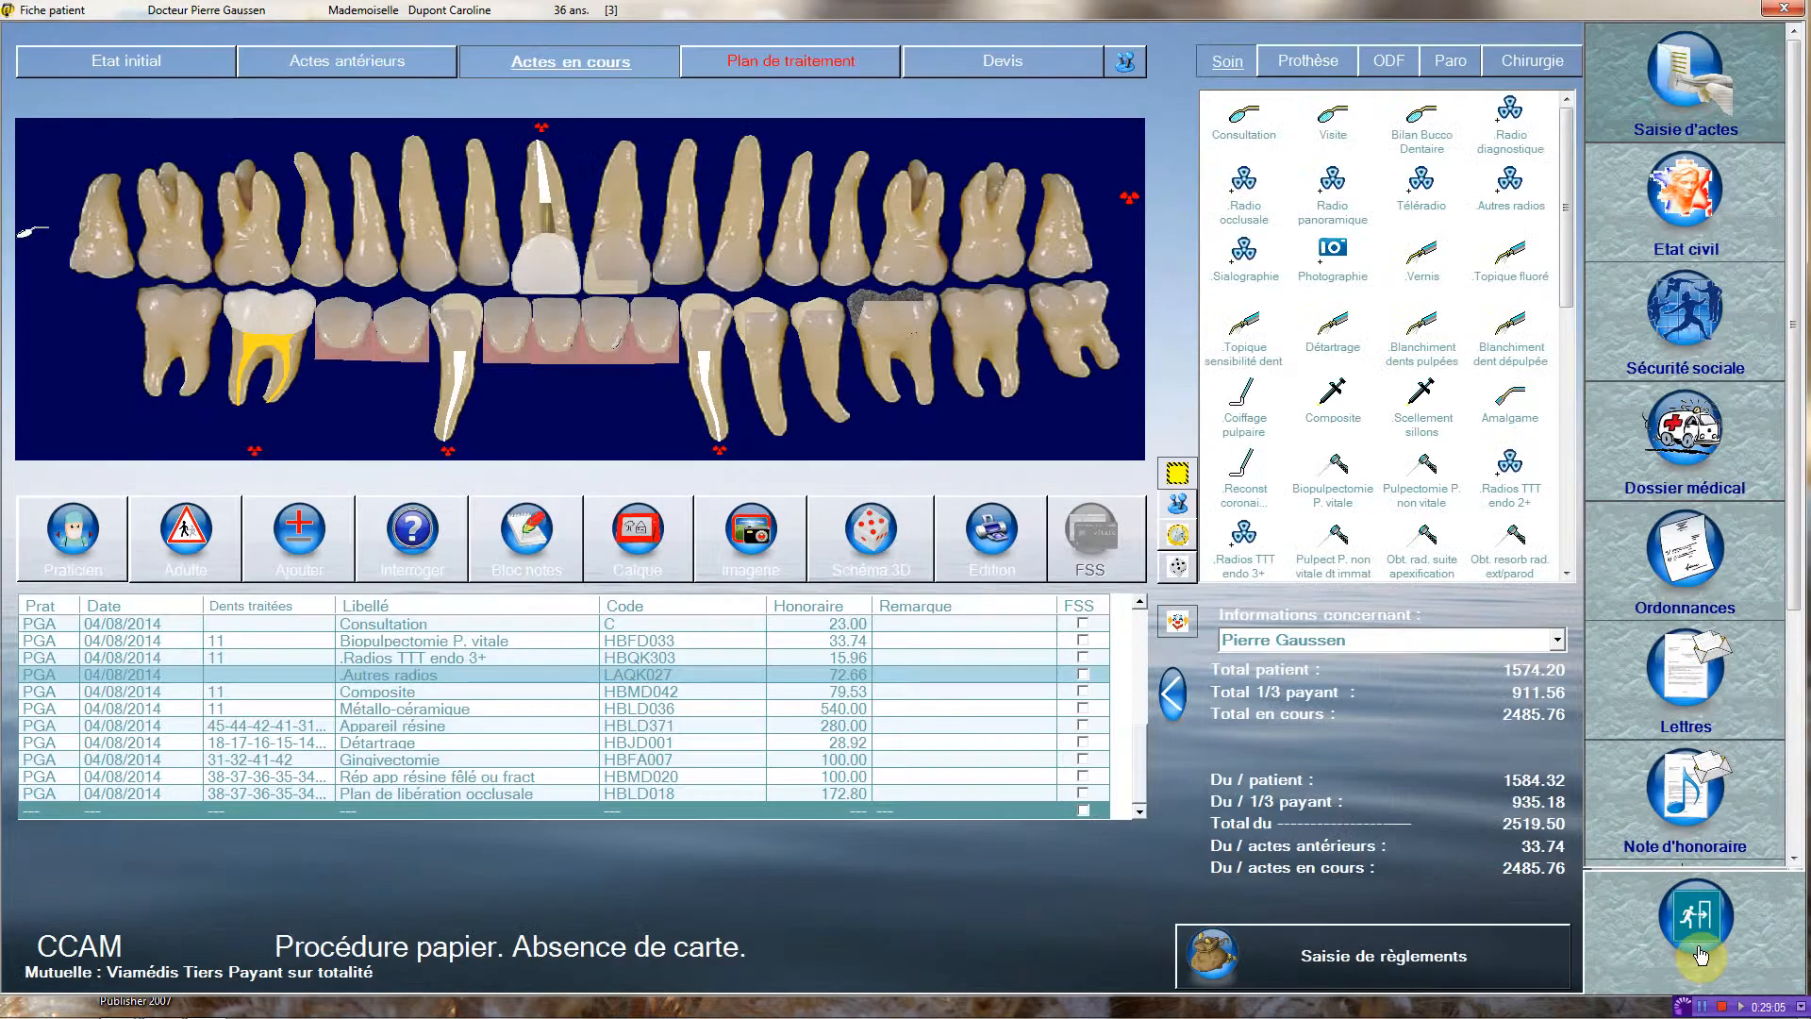
Record the placement of two adult implants (LBLD010) on teeth 41 and 31 in the current acts.
click(1450, 62)
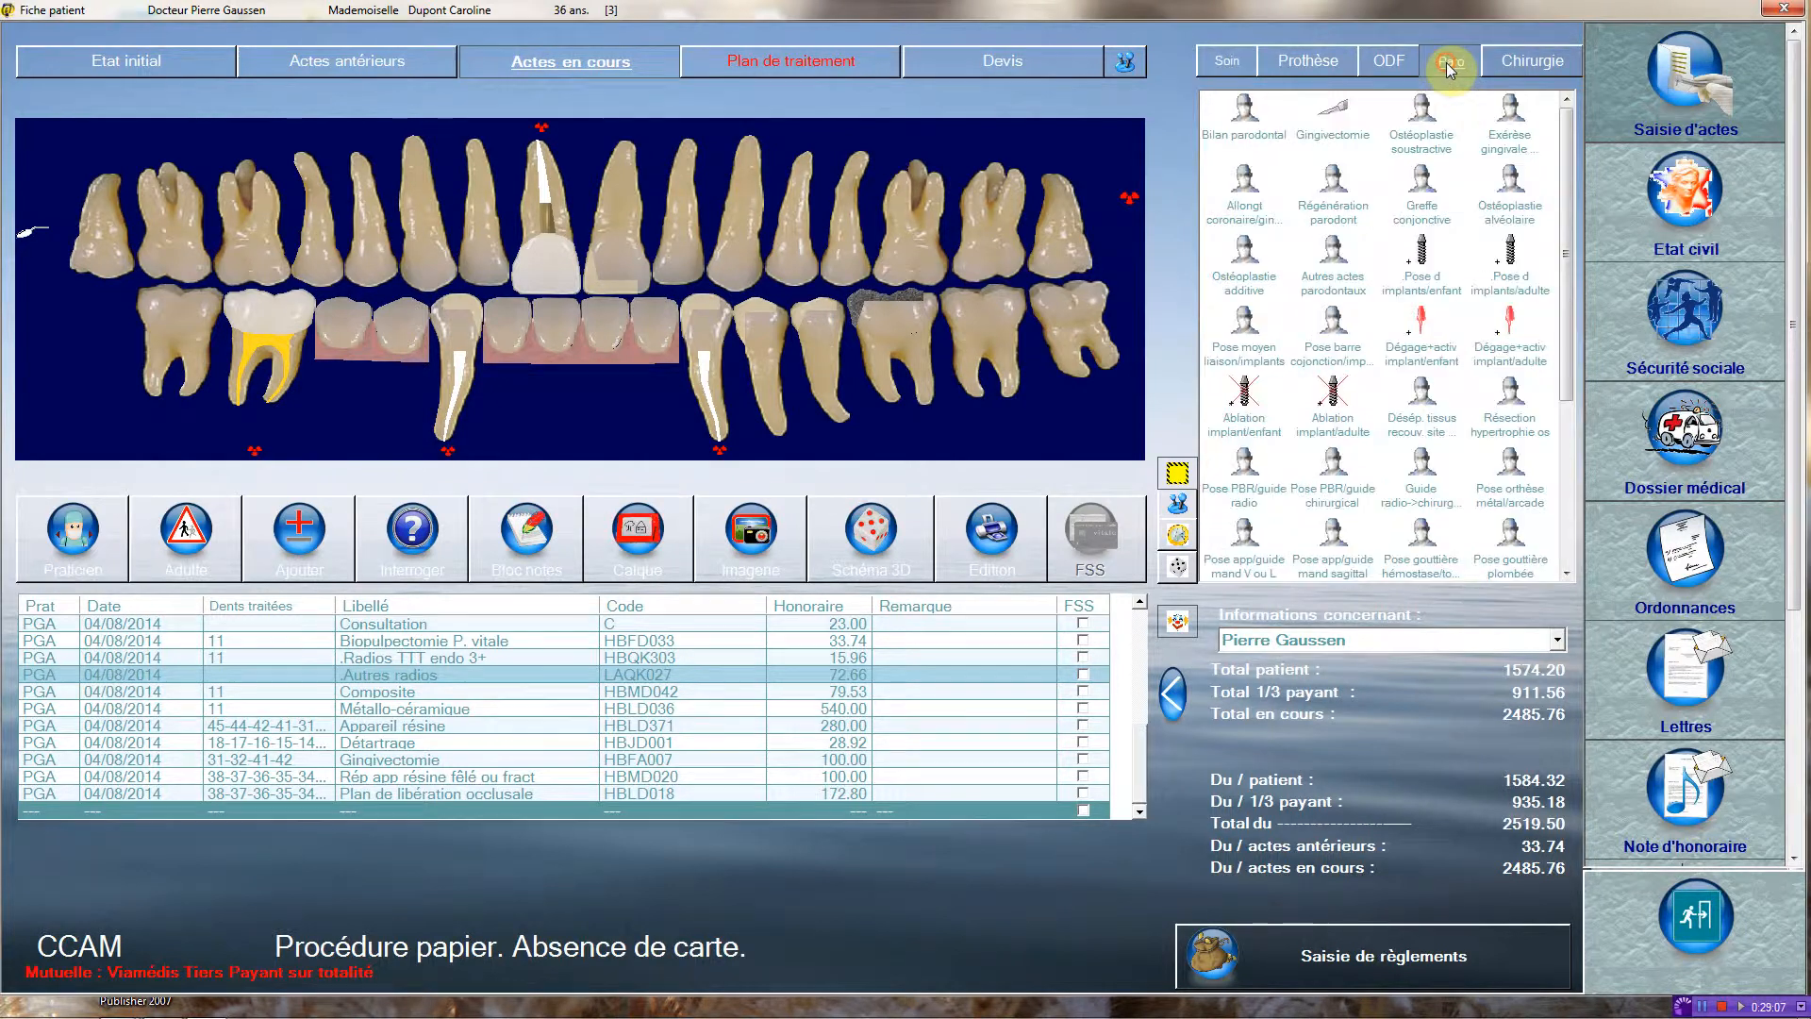
click(1511, 252)
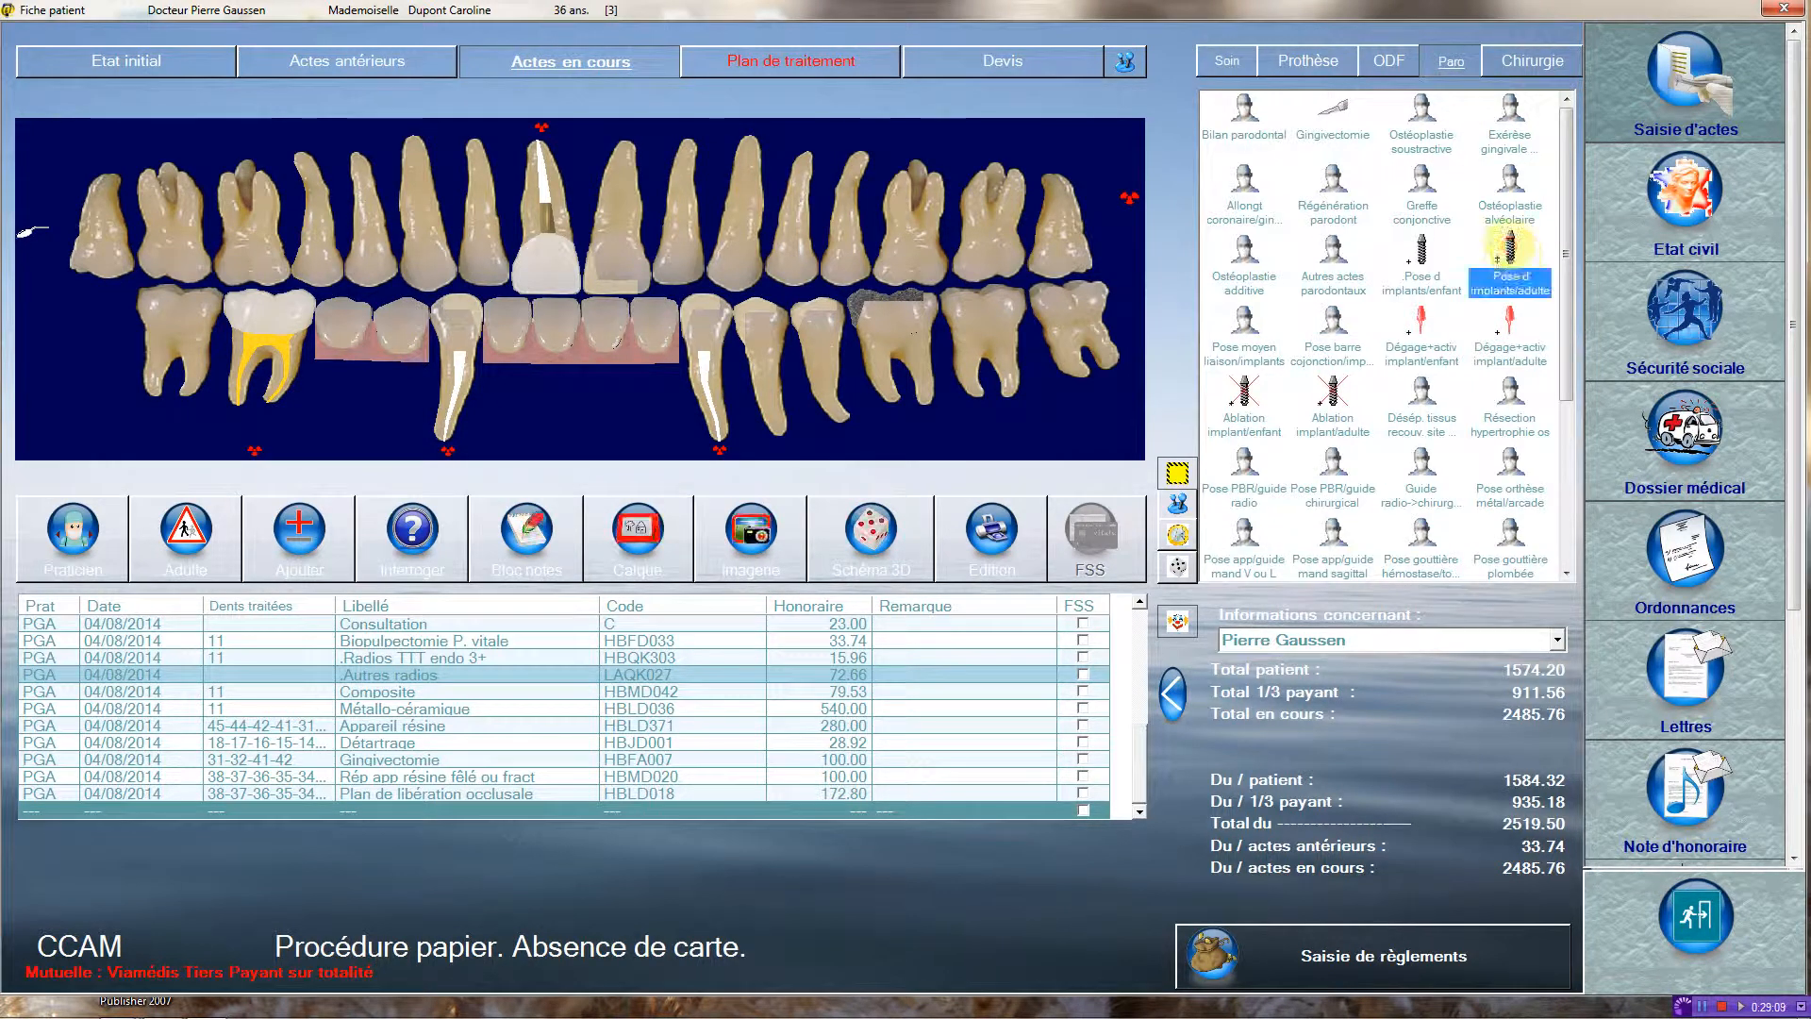
click(593, 335)
click(560, 333)
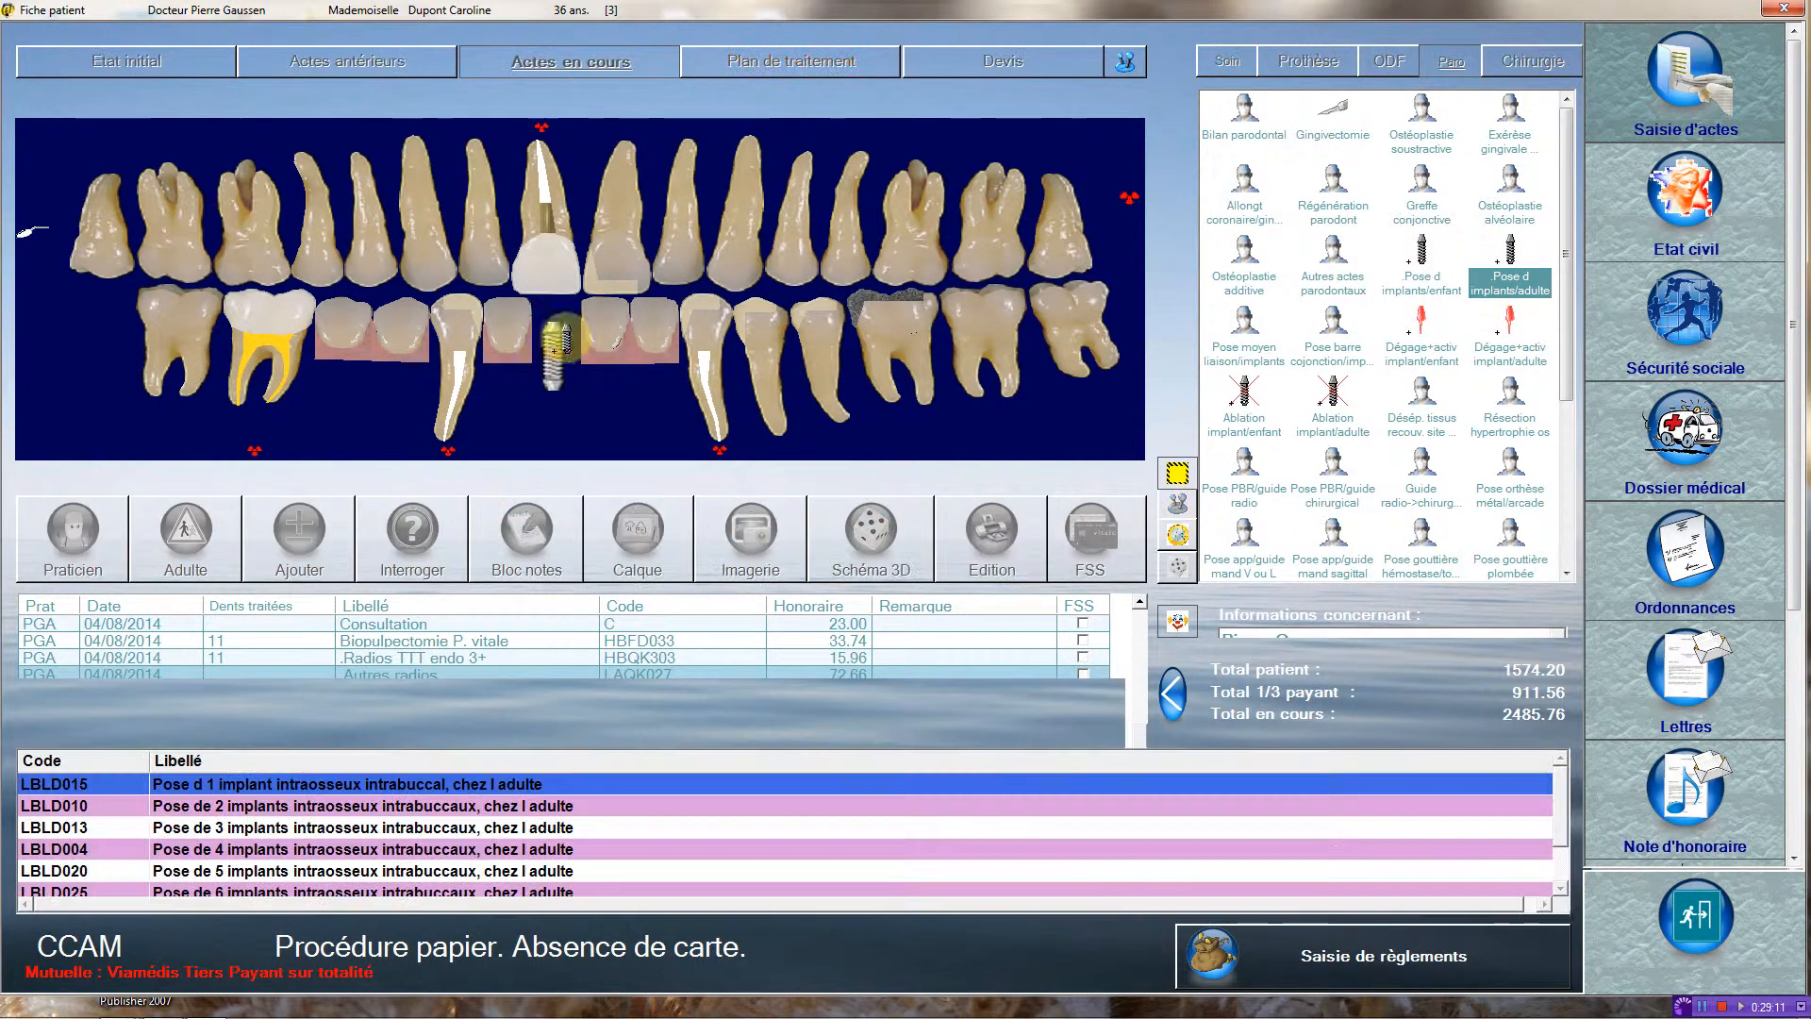
click(618, 319)
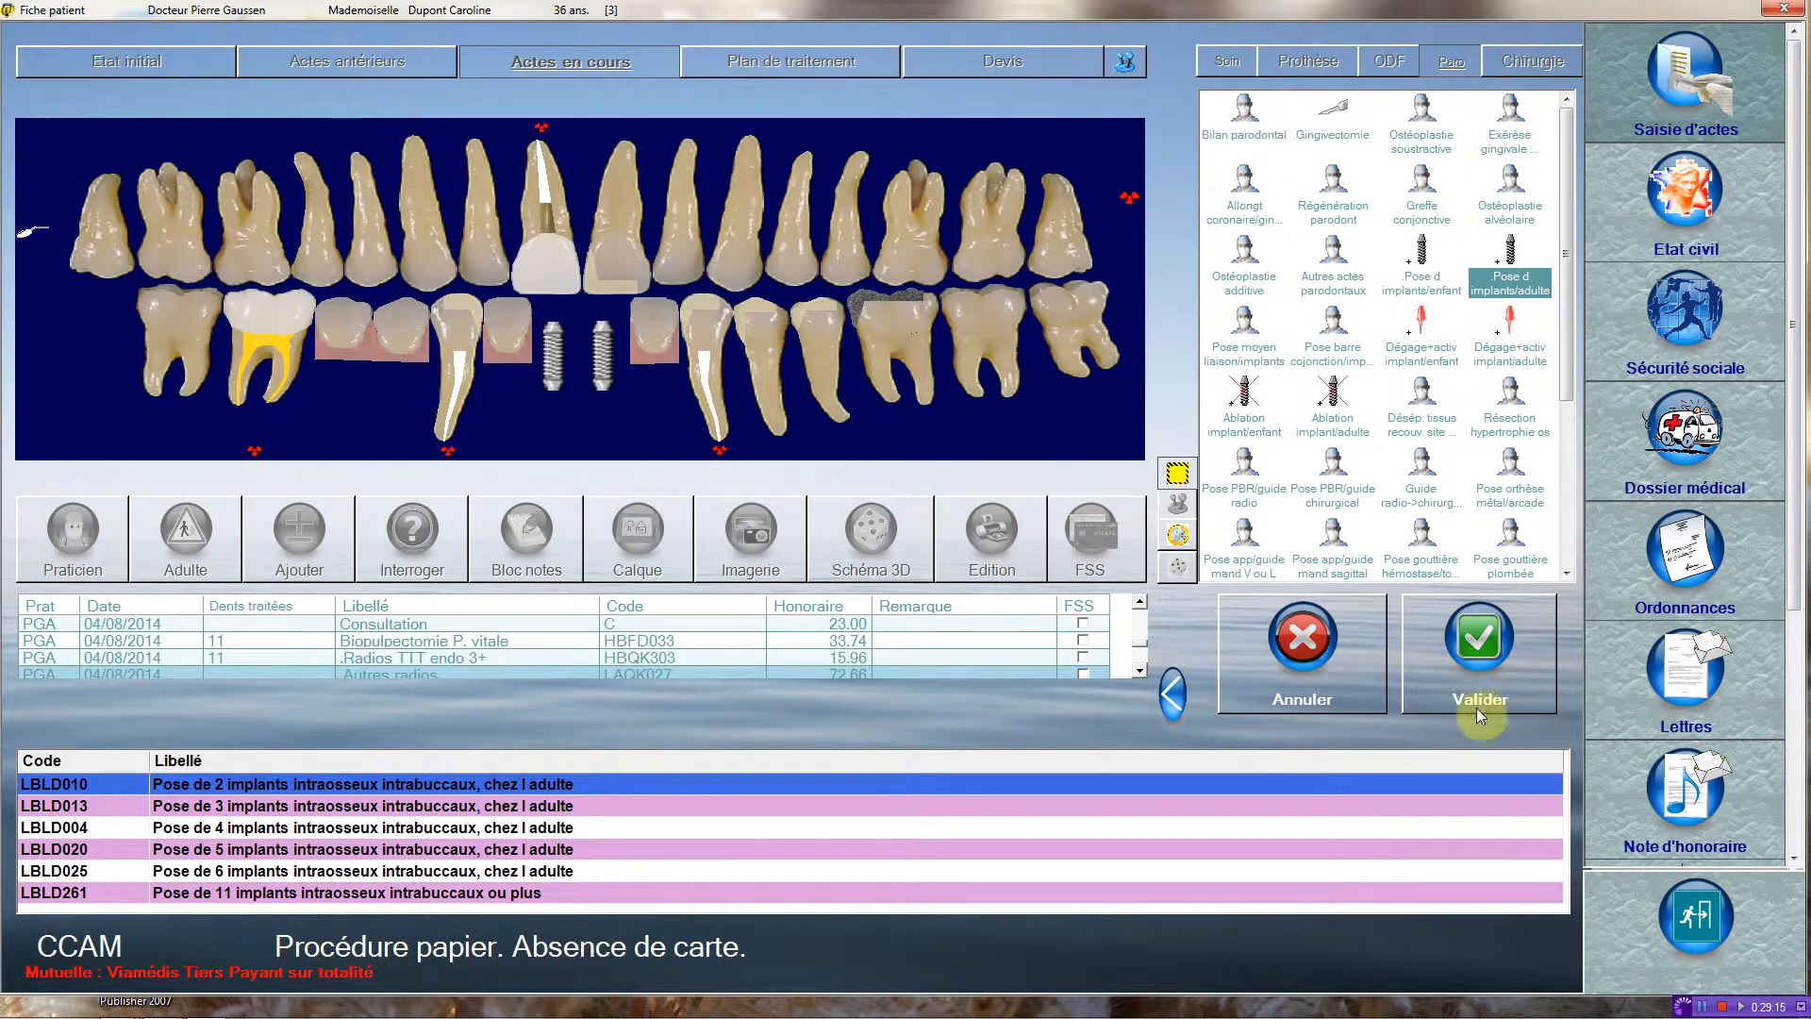
click(1509, 653)
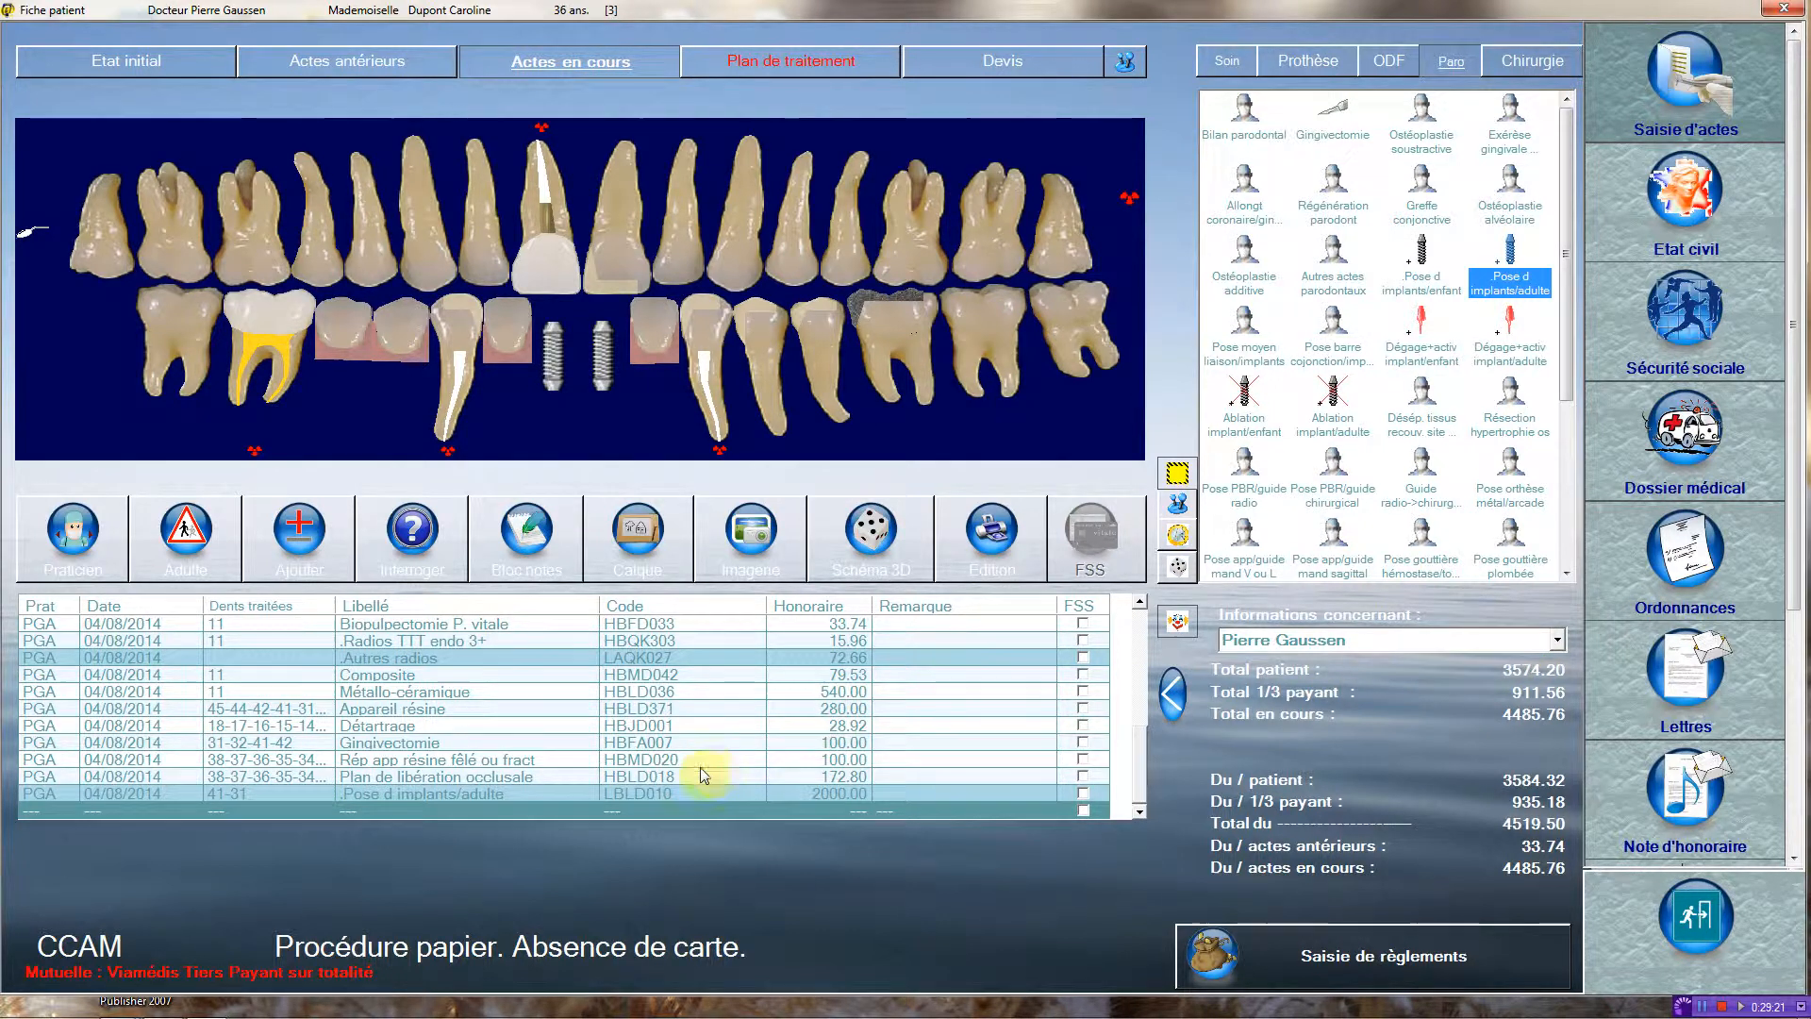
Open the details of the two-implant act, clear its Dépassement qualifier and save the act.
double_click(649, 791)
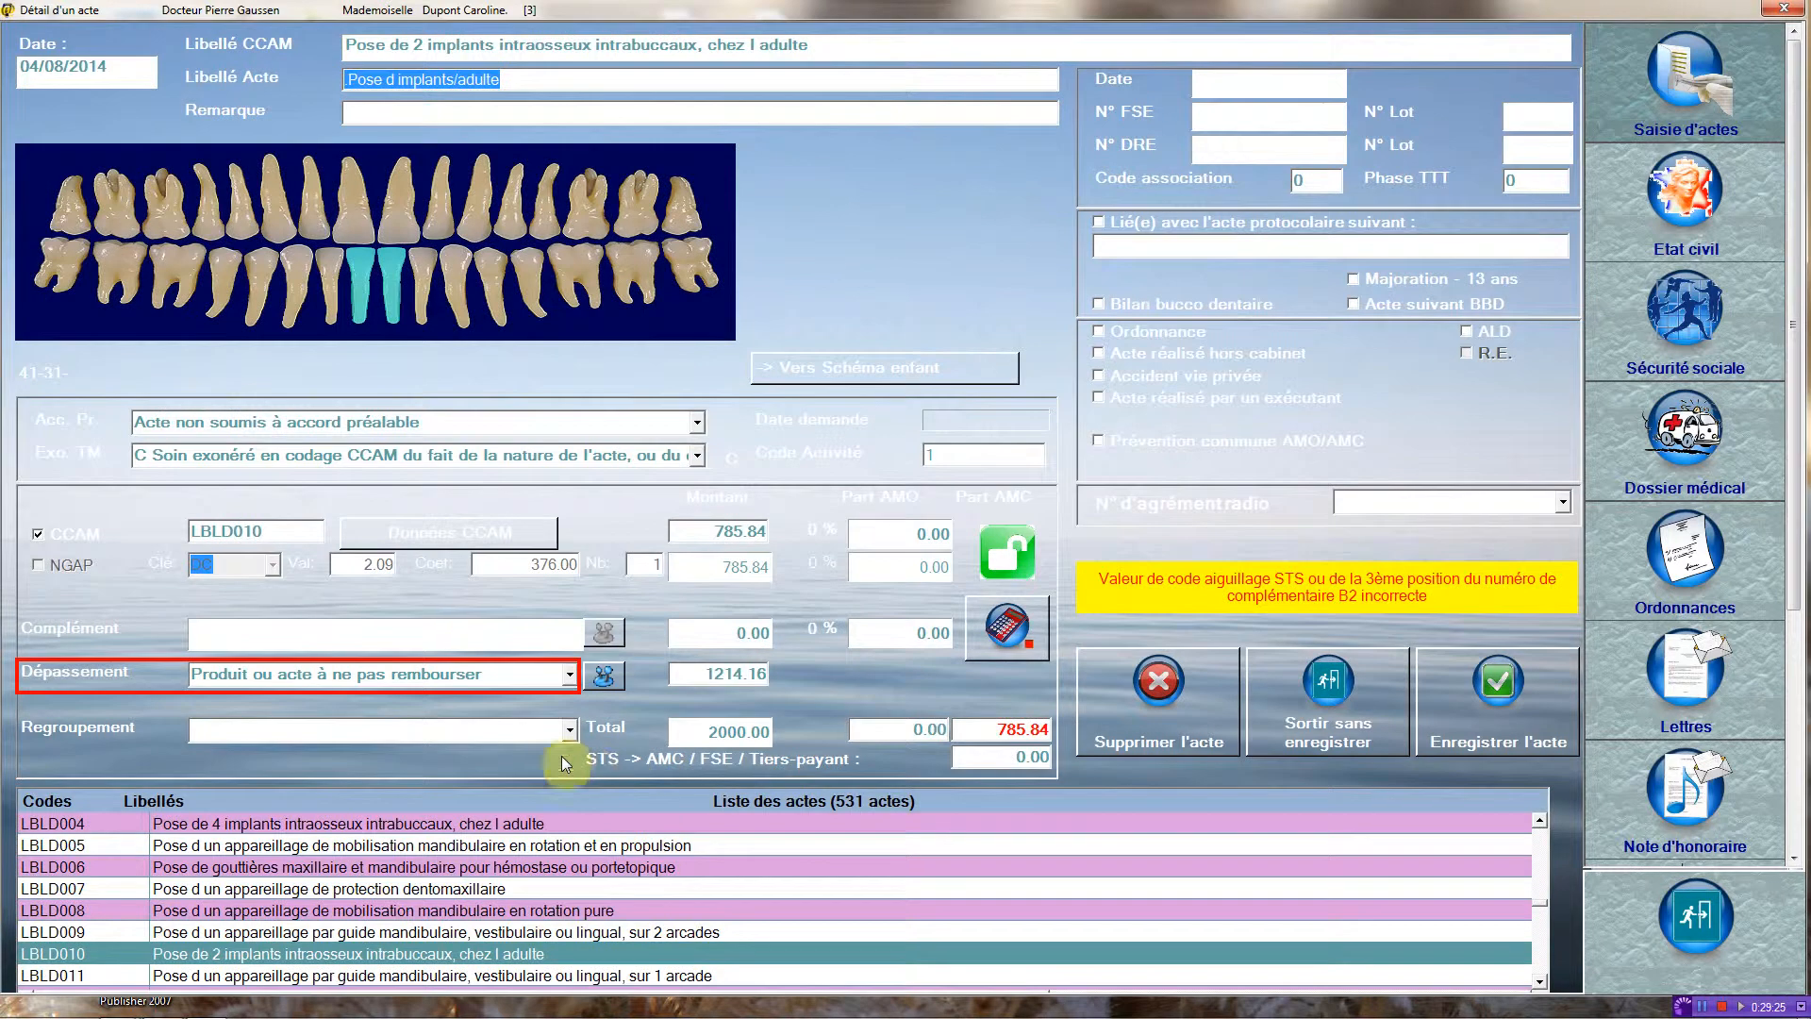
click(527, 676)
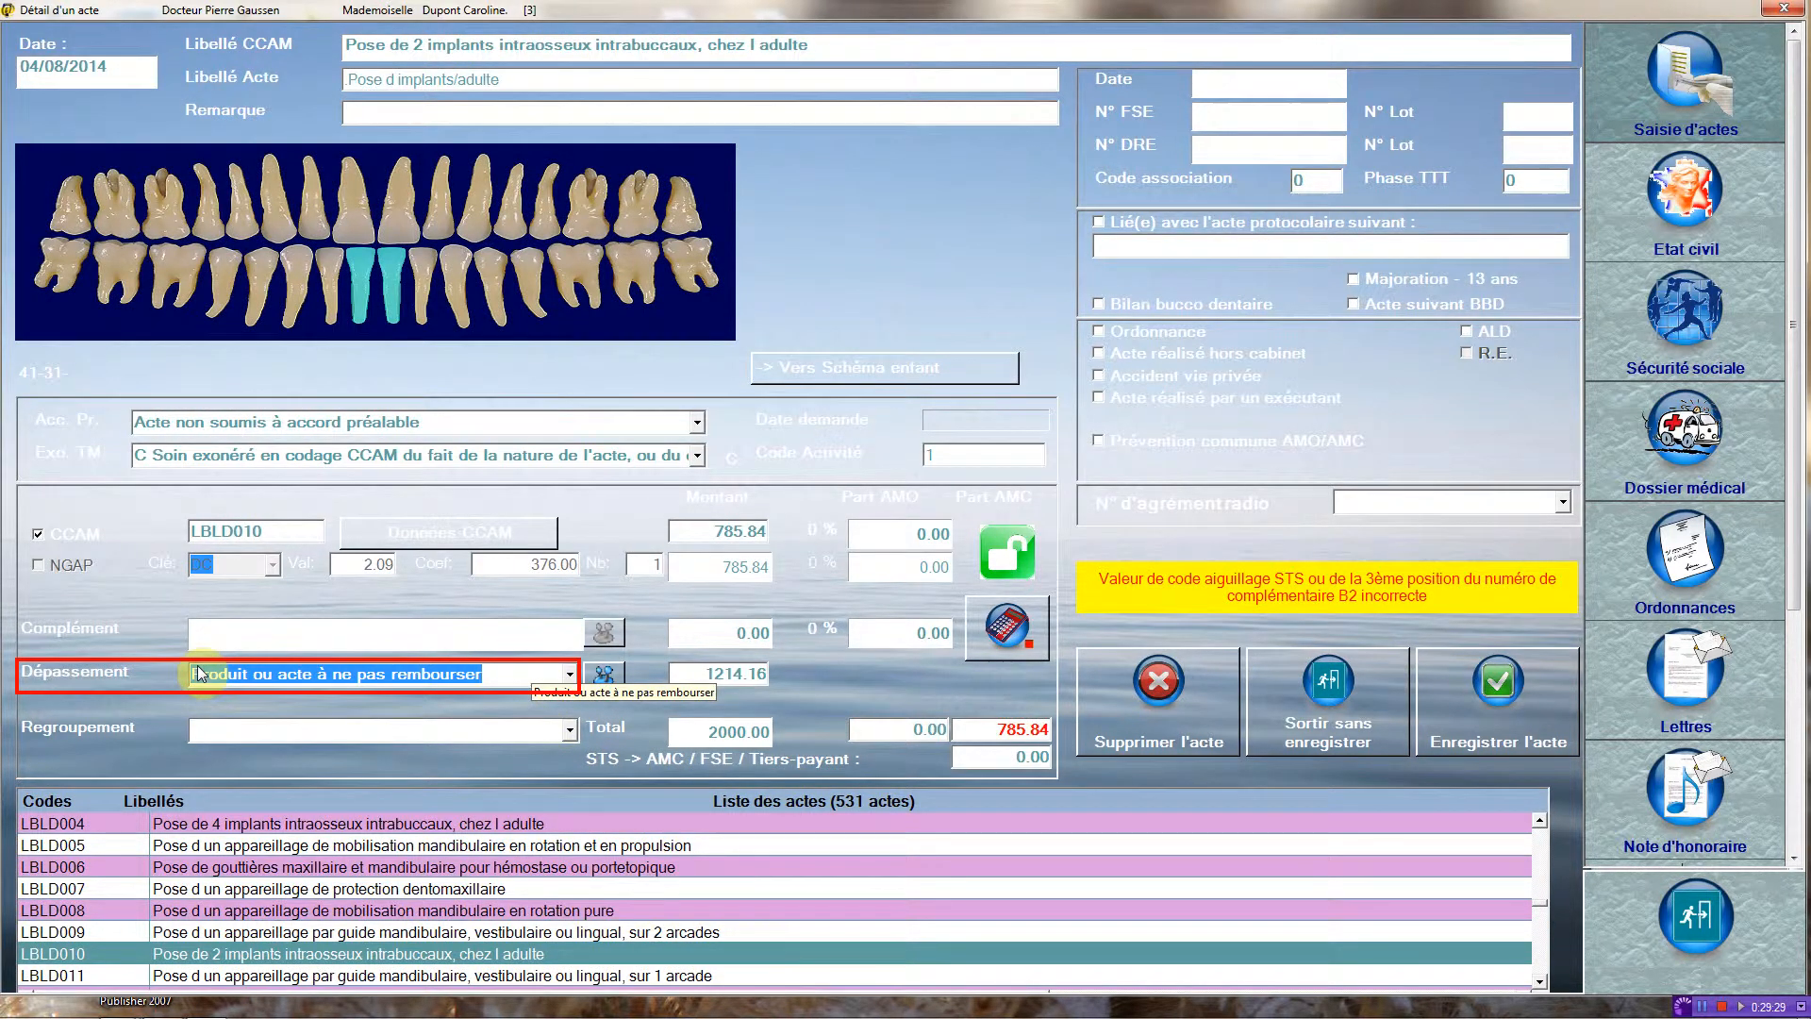
key(Delete)
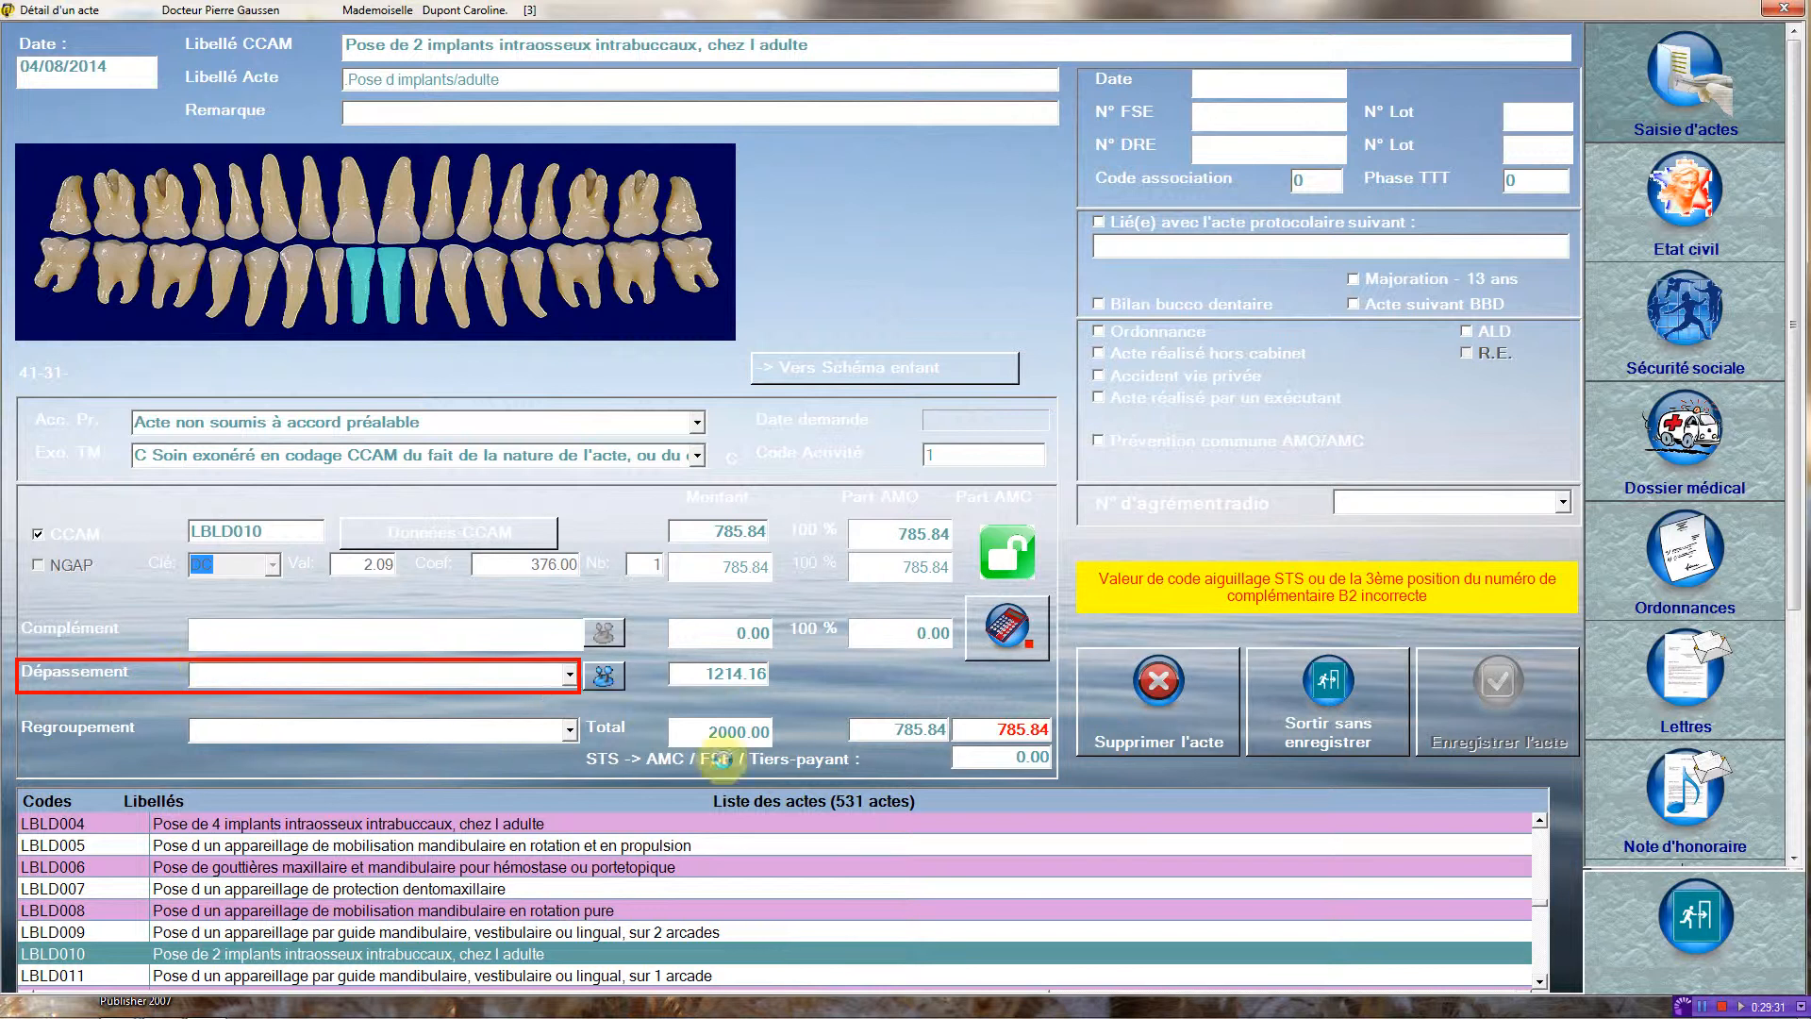
click(1481, 720)
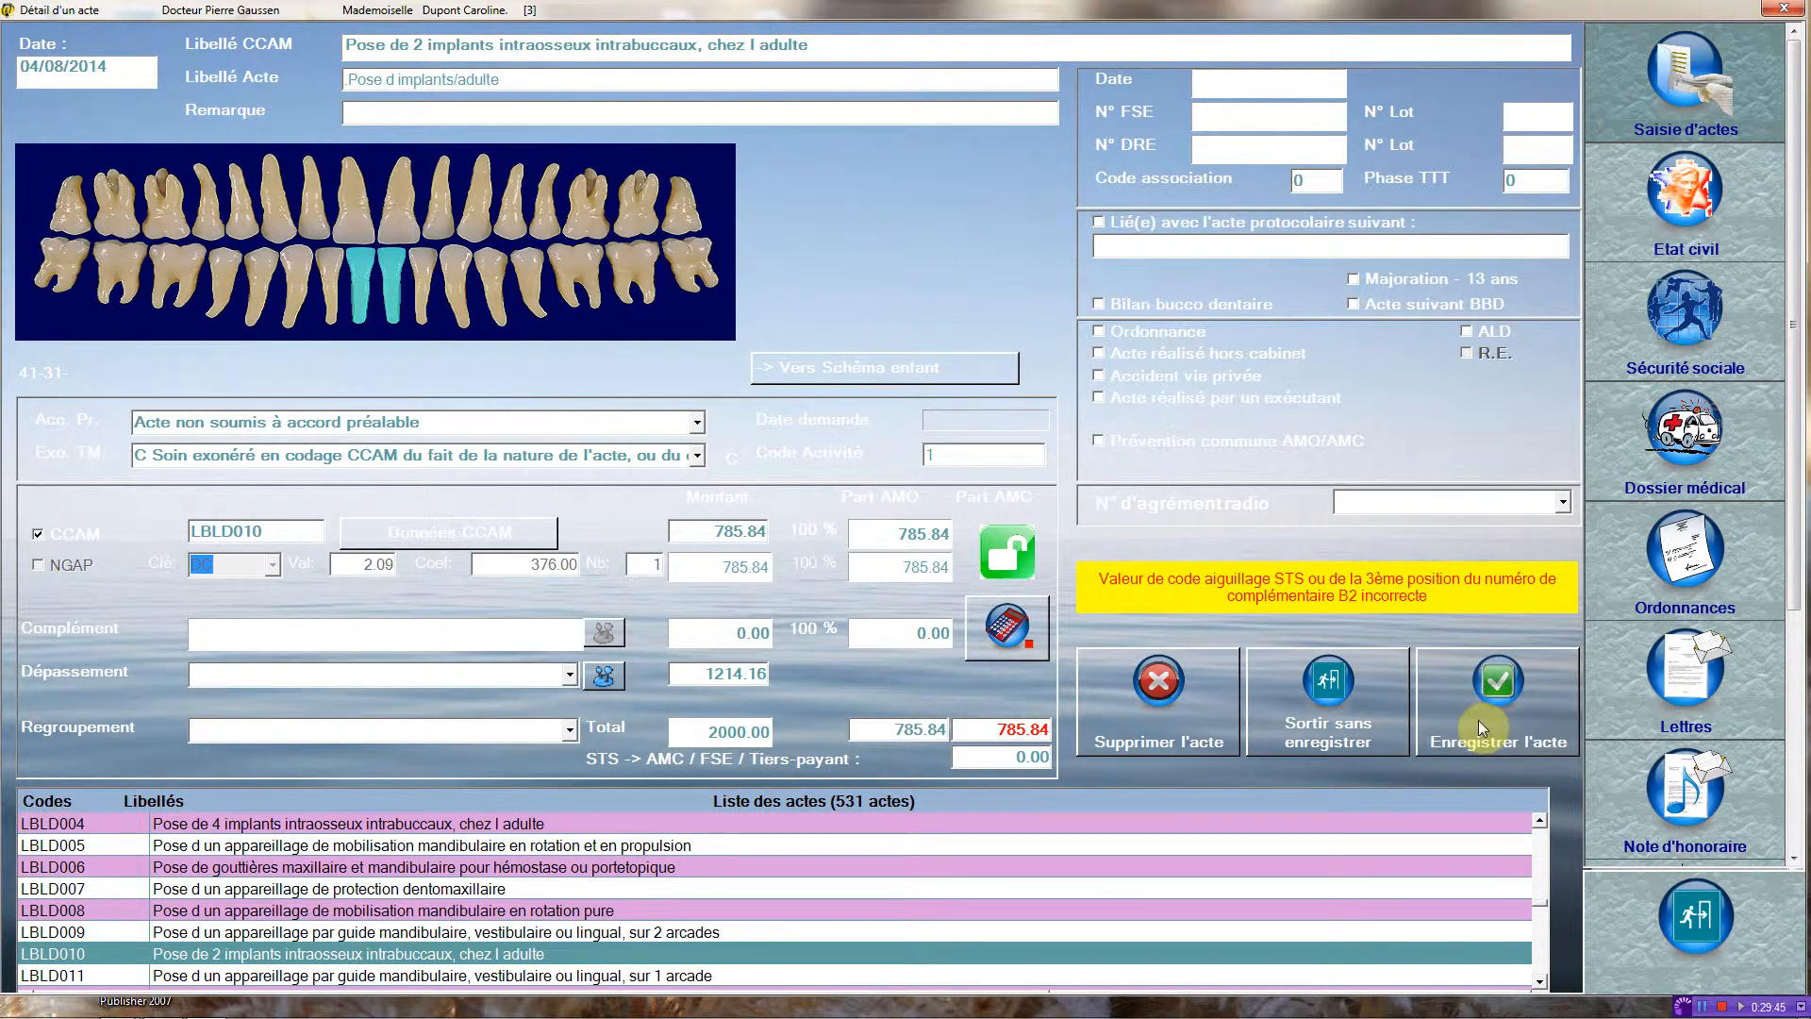